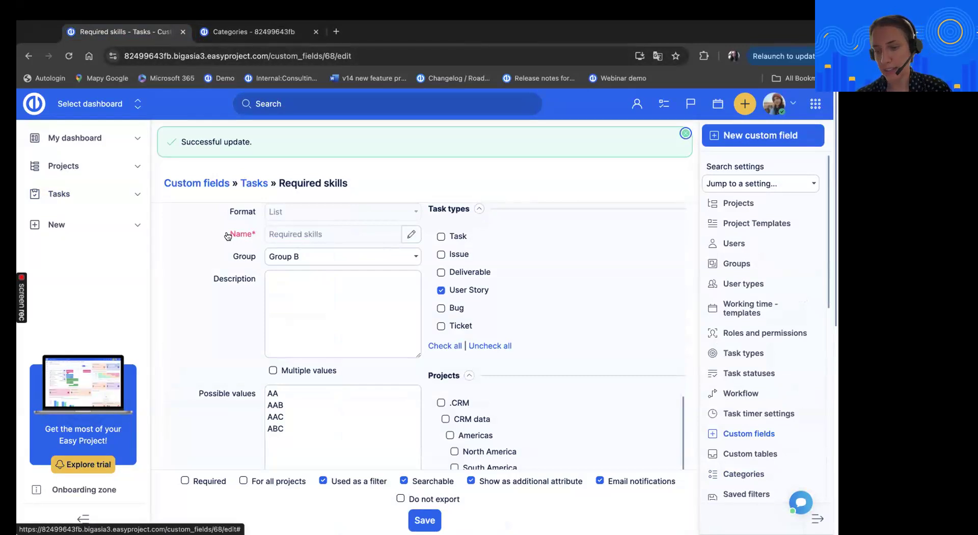
# Open task 1948 by changing the page address to its issues path
pyautogui.moveTo(271, 56); pyautogui.dragTo(540, 70)
pyautogui.write('issues')
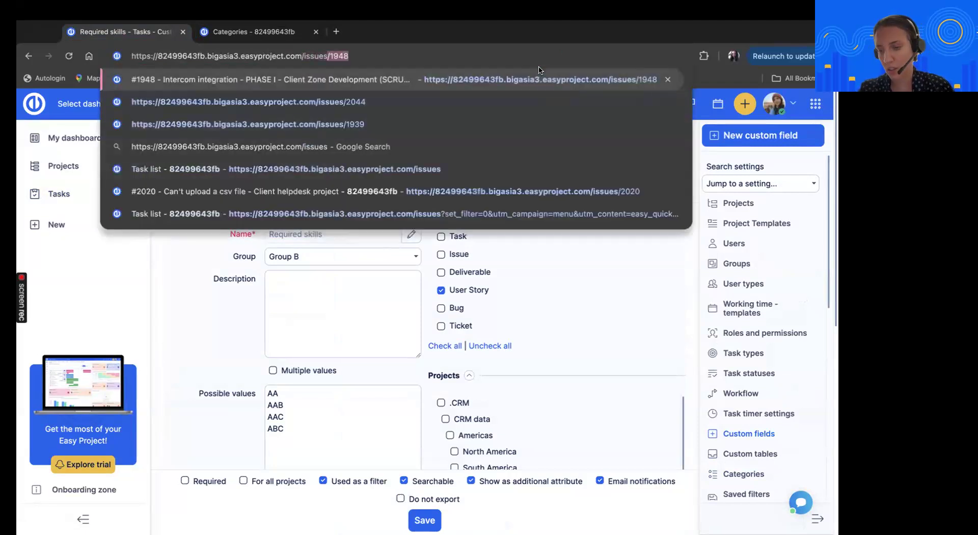
pyautogui.write('/')
pyautogui.press('Return')
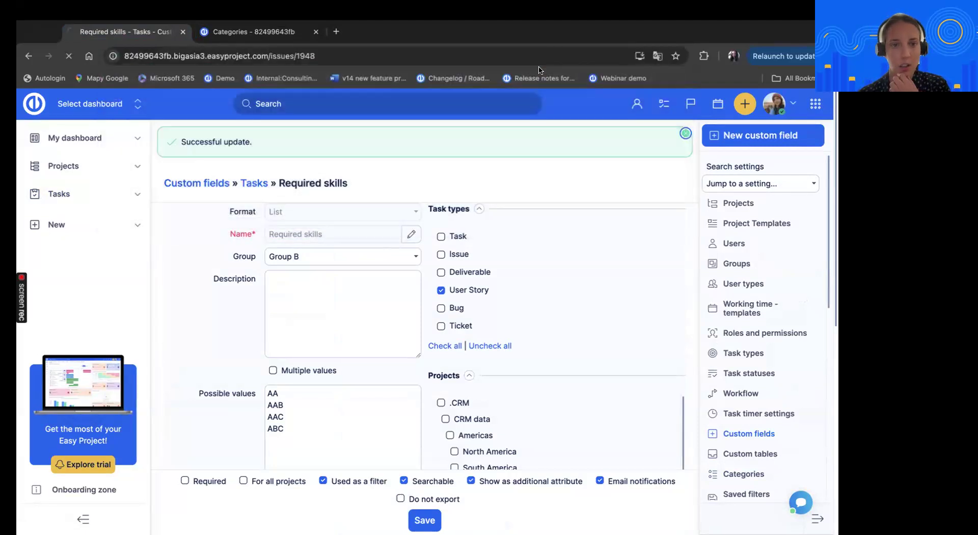
# Examine the custom fields of the Intercom integration task under Group A and Group B
pyautogui.scroll(-2, 453, 234)
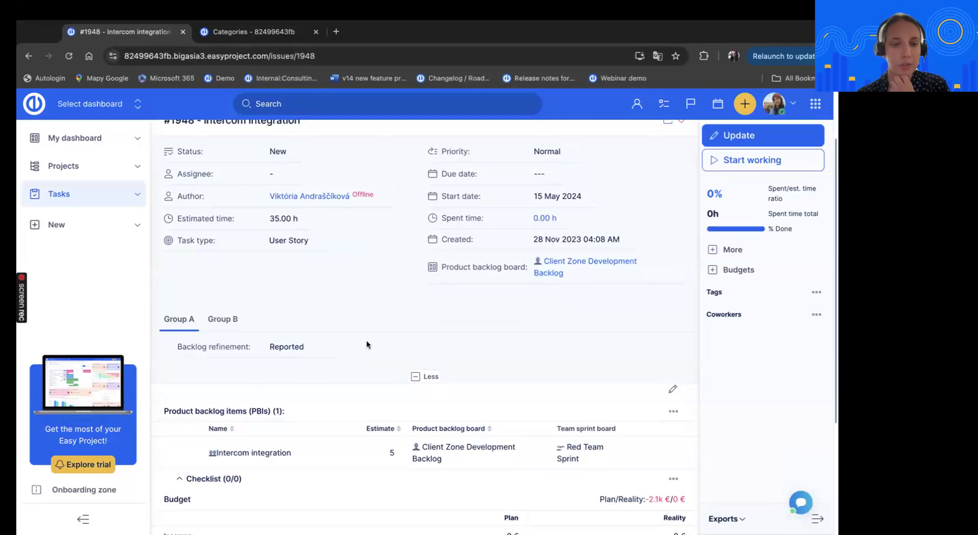
pyautogui.scroll(-1, 318, 292)
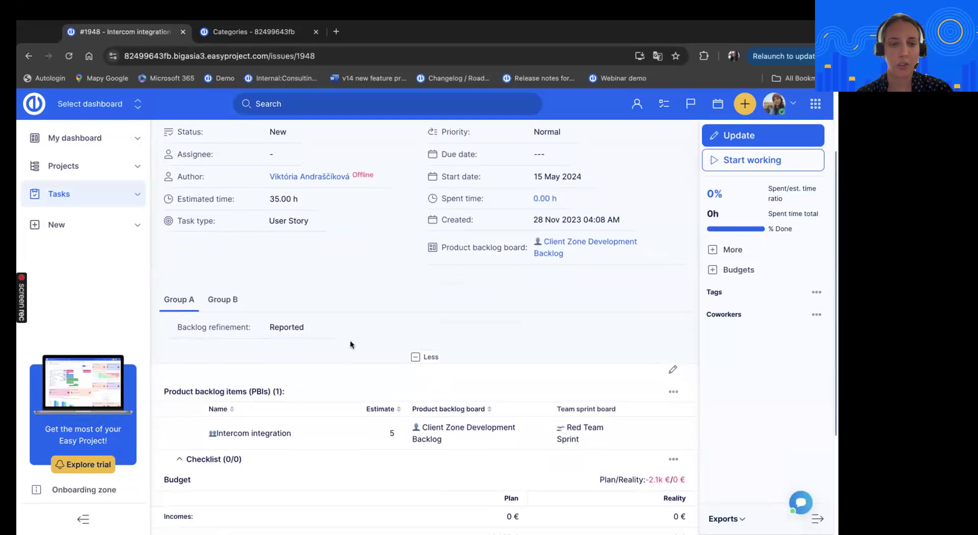
pyautogui.scroll(-1, 349, 342)
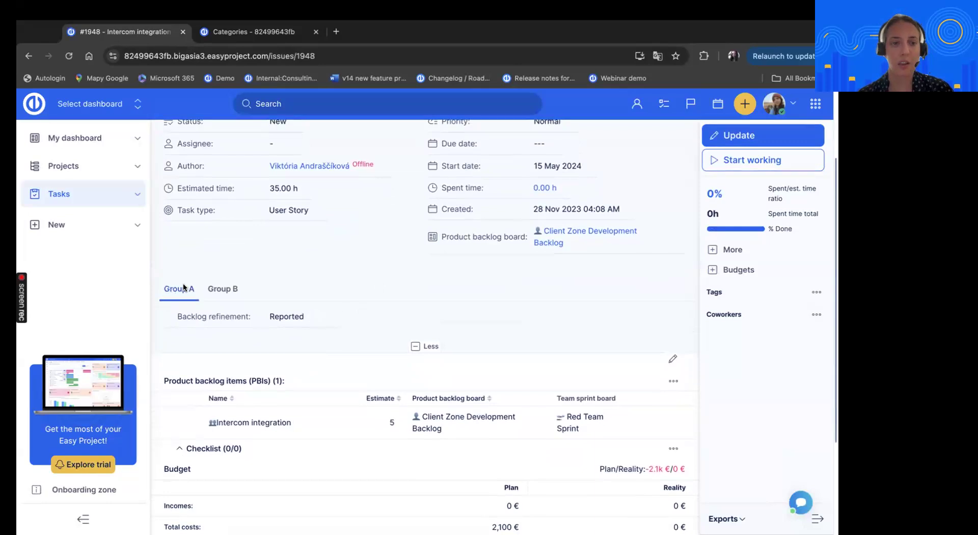
pyautogui.click(217, 290)
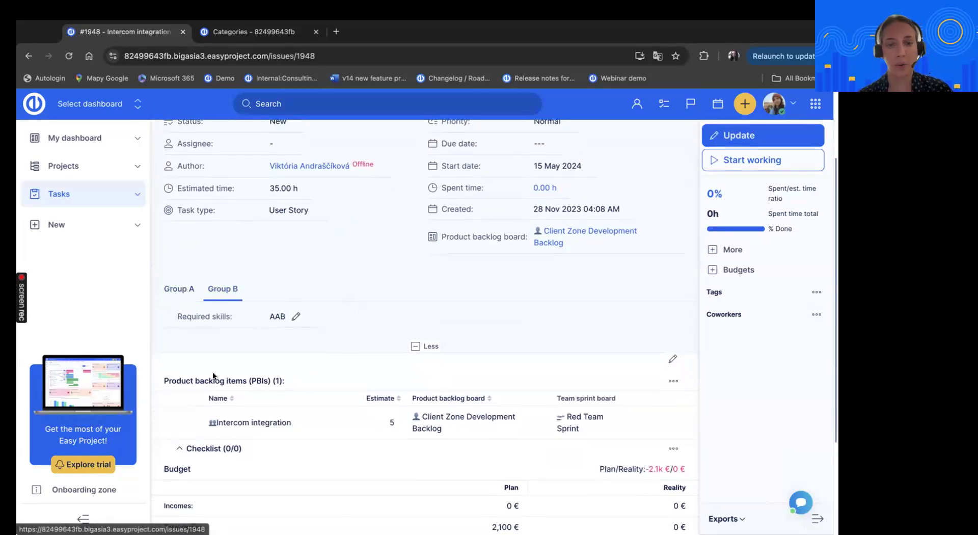
pyautogui.click(180, 289)
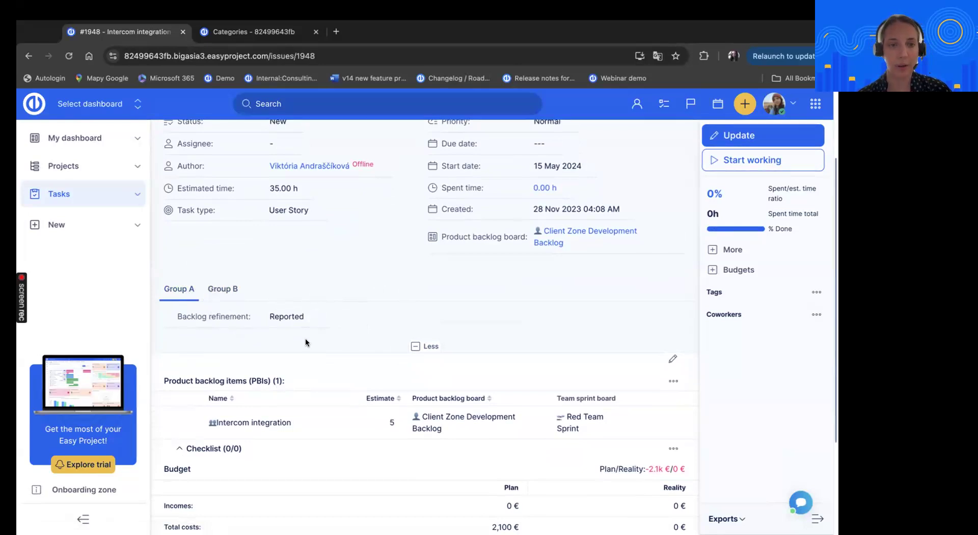
# Move Group B above Group A in the custom field groups category list, and reload task 1948
pyautogui.click(248, 39)
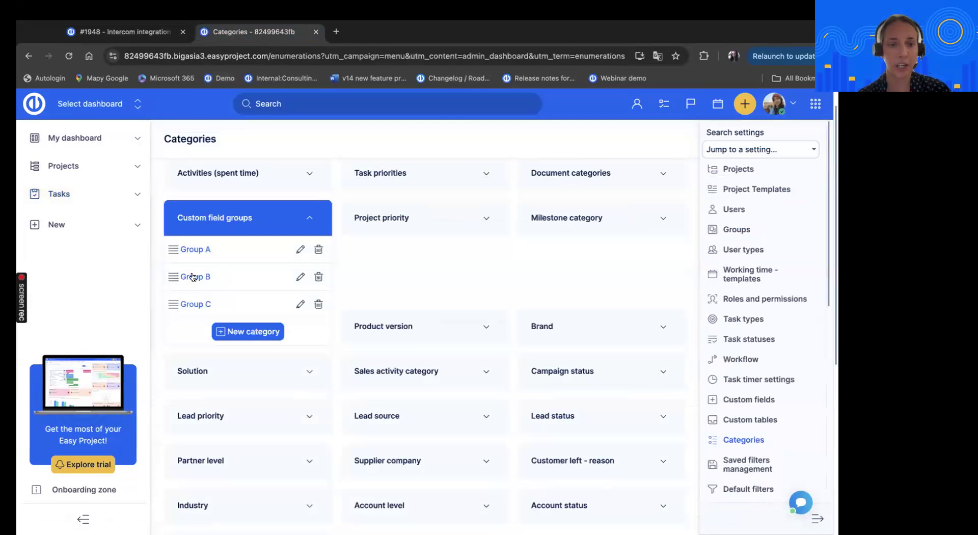
pyautogui.moveTo(172, 278); pyautogui.dragTo(171, 251)
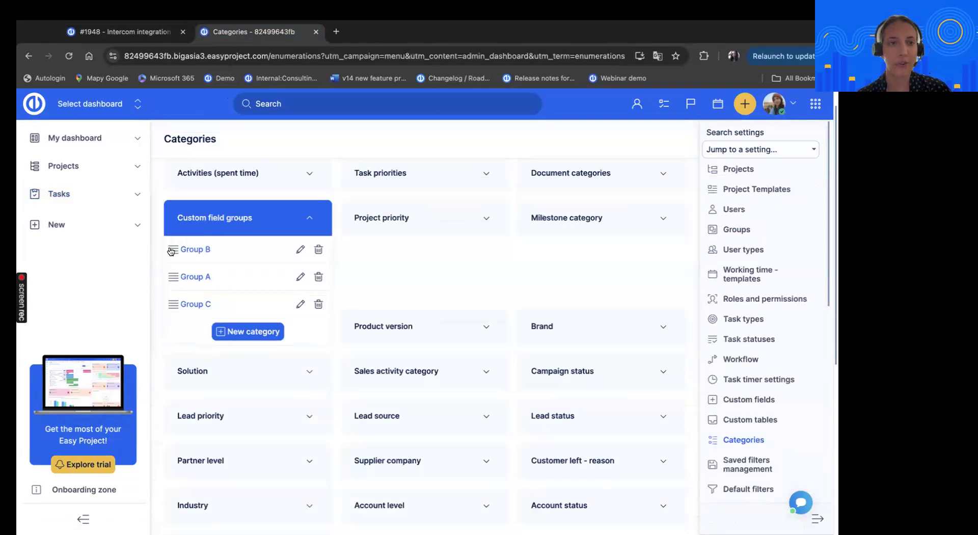
pyautogui.click(142, 31)
pyautogui.click(282, 58)
pyautogui.press('Return')
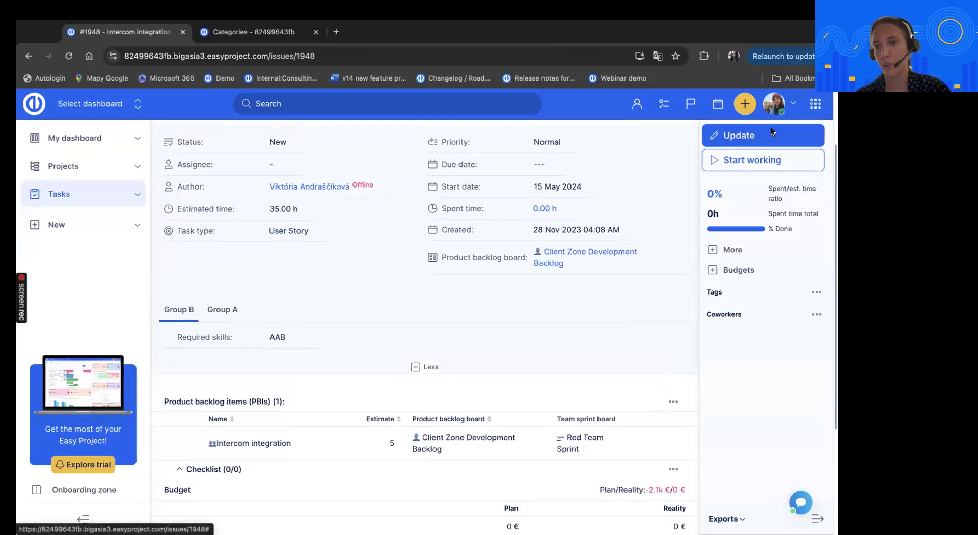
# Open the OS version task custom field for editing from the administration's custom fields and review its settings
pyautogui.click(815, 104)
pyautogui.click(703, 522)
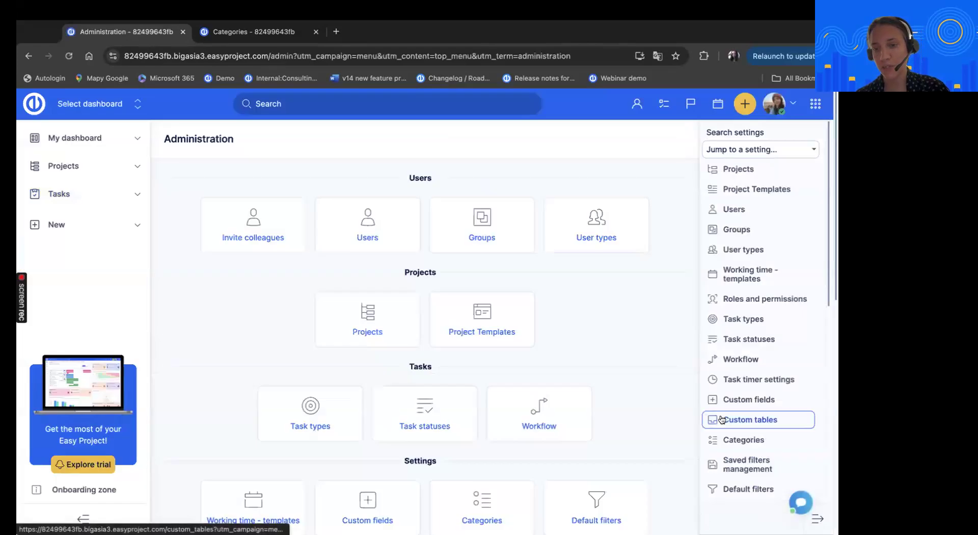
pyautogui.click(722, 400)
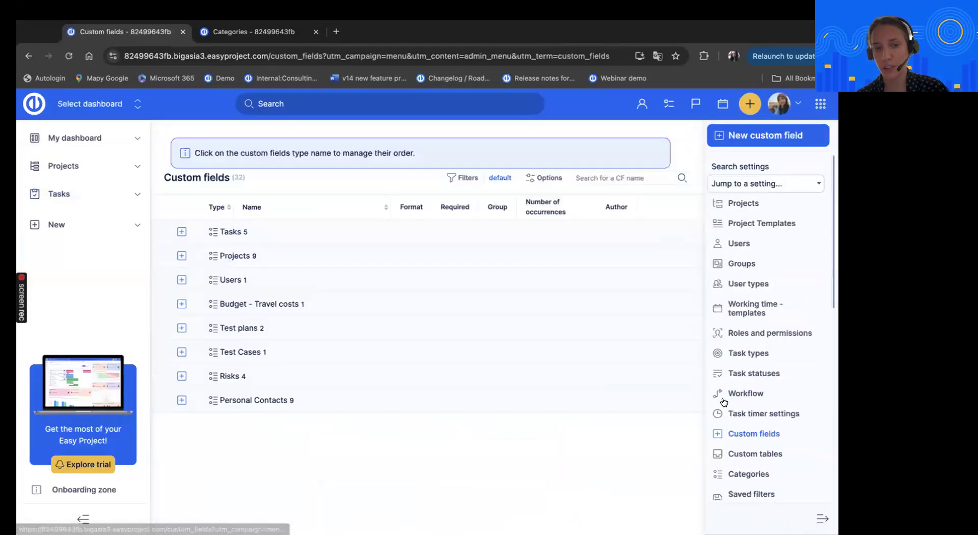
pyautogui.click(178, 233)
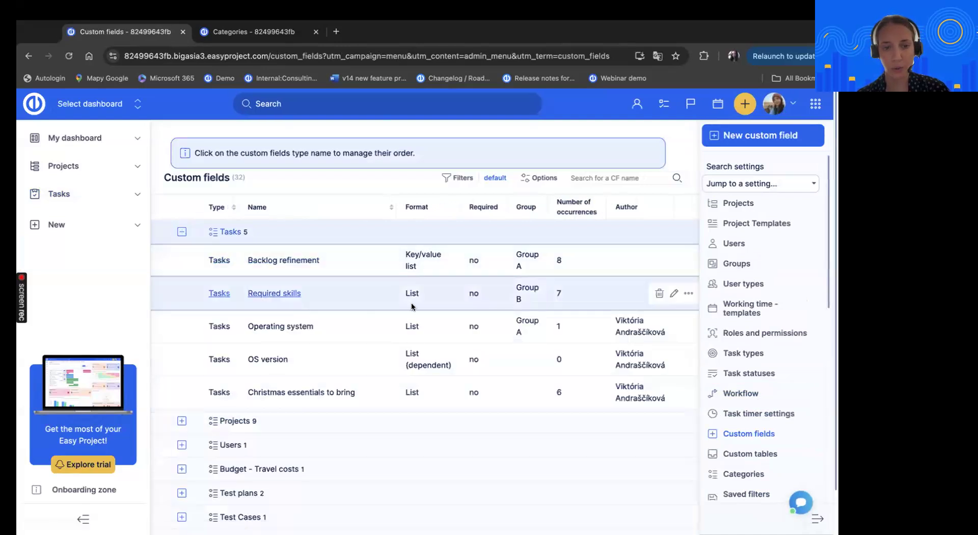
pyautogui.click(674, 360)
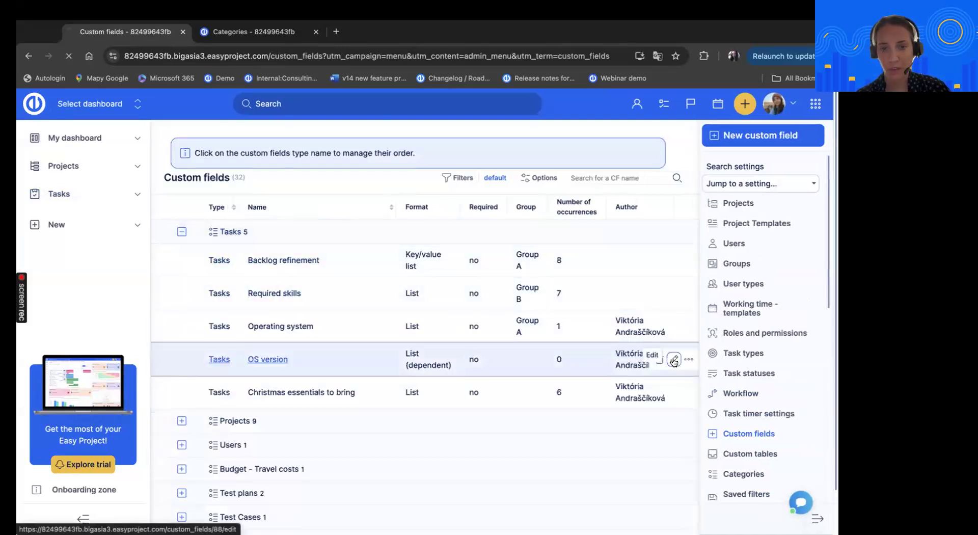
pyautogui.scroll(-2, 603, 359)
pyautogui.scroll(-3, 602, 362)
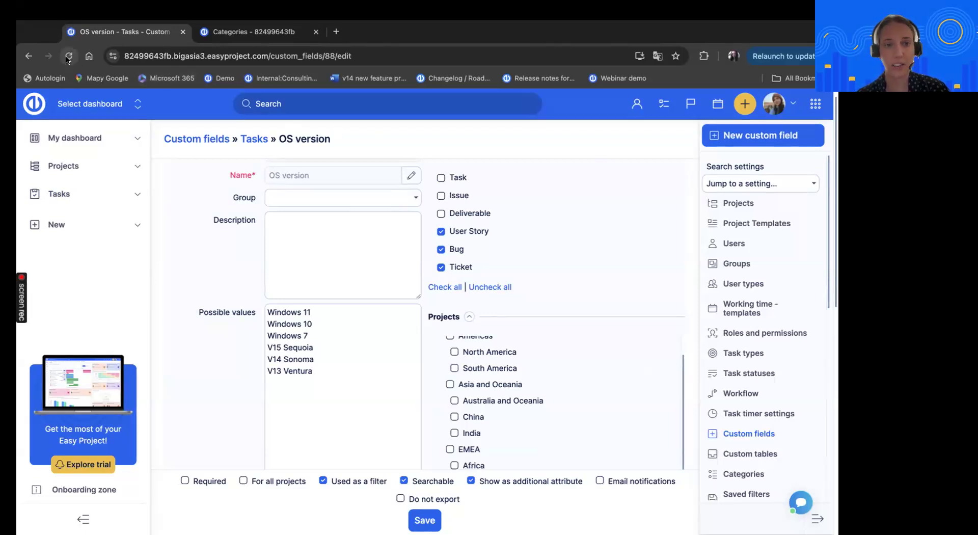
# Open task 2020 by changing the page address to its issues path
pyautogui.moveTo(267, 57); pyautogui.dragTo(587, 56)
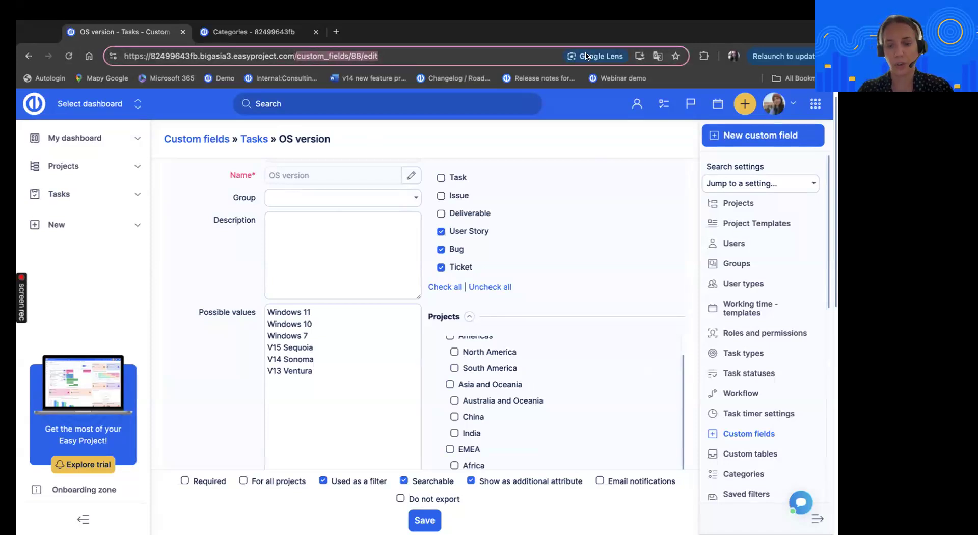
pyautogui.write('/issues')
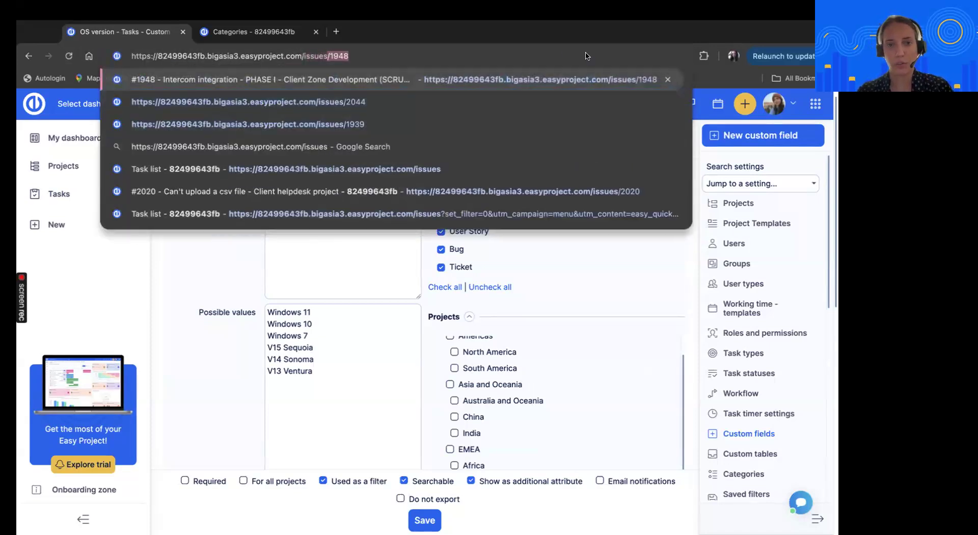
pyautogui.write('/')
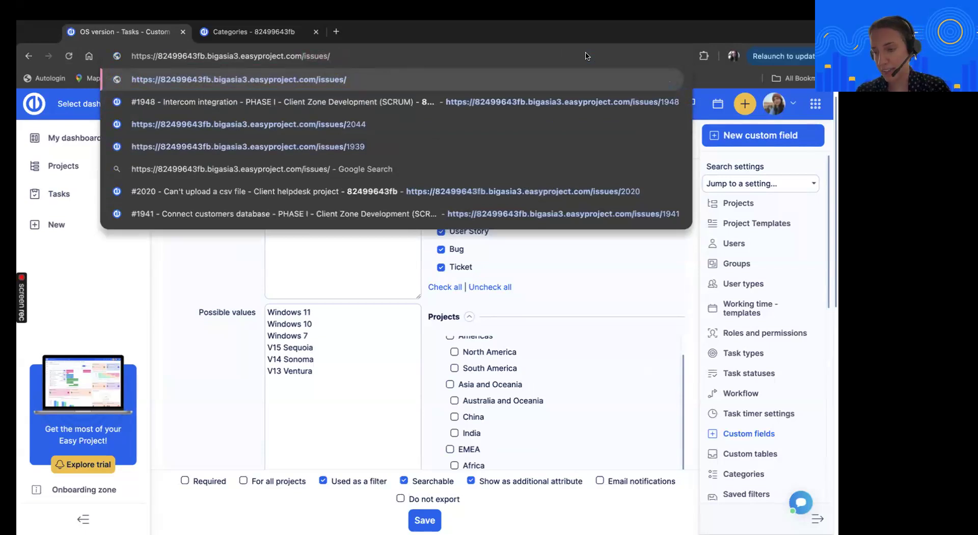
pyautogui.write('2020')
pyautogui.press('Return')
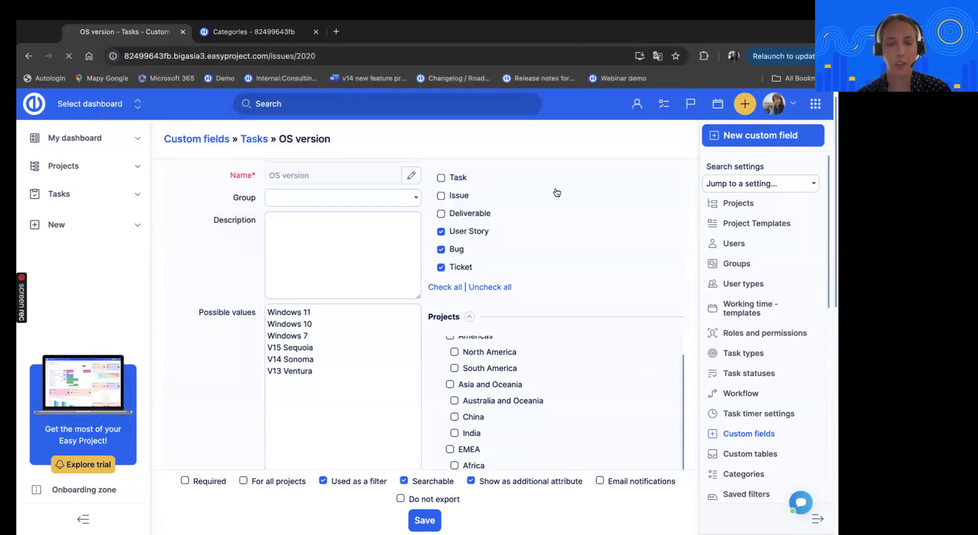
# Examine how the ungrouped OS version field and the Group A fields are arranged in the ticket's details
pyautogui.scroll(-1, 542, 250)
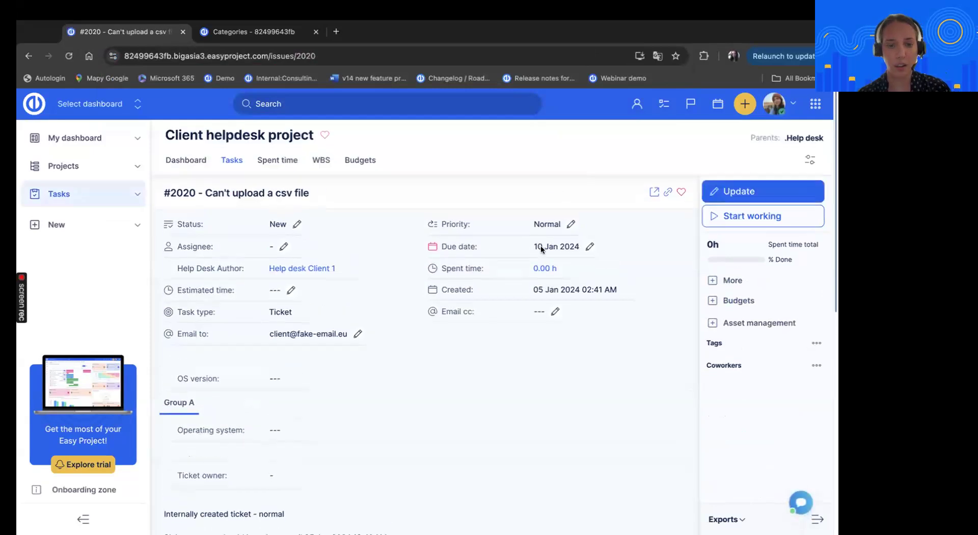
pyautogui.scroll(-1, 542, 250)
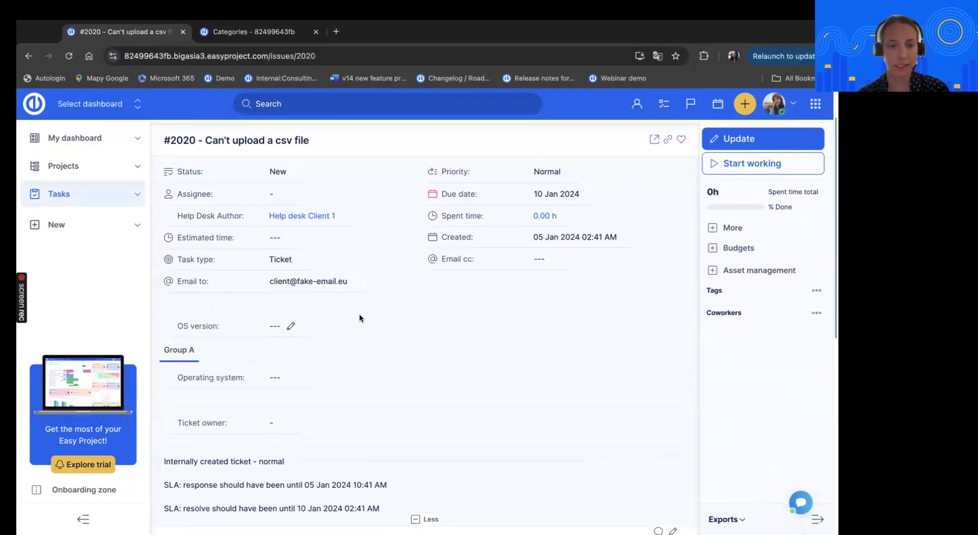
pyautogui.scroll(-1, 360, 319)
pyautogui.scroll(1, 359, 318)
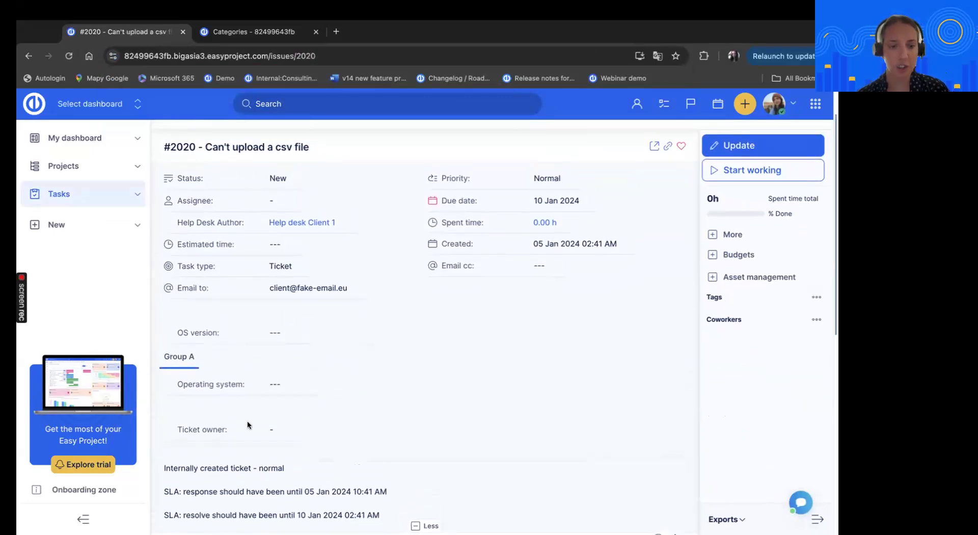
pyautogui.scroll(-1, 307, 375)
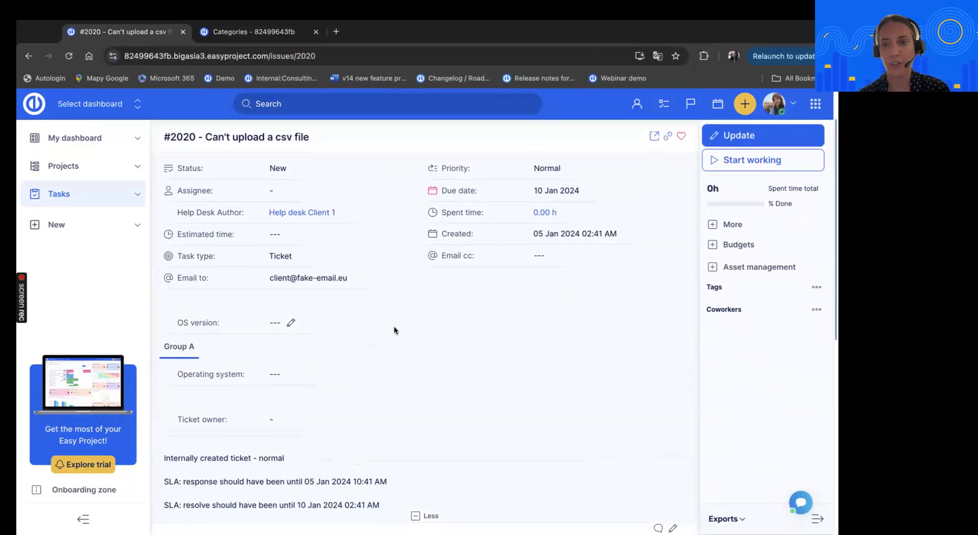
pyautogui.scroll(-1, 472, 305)
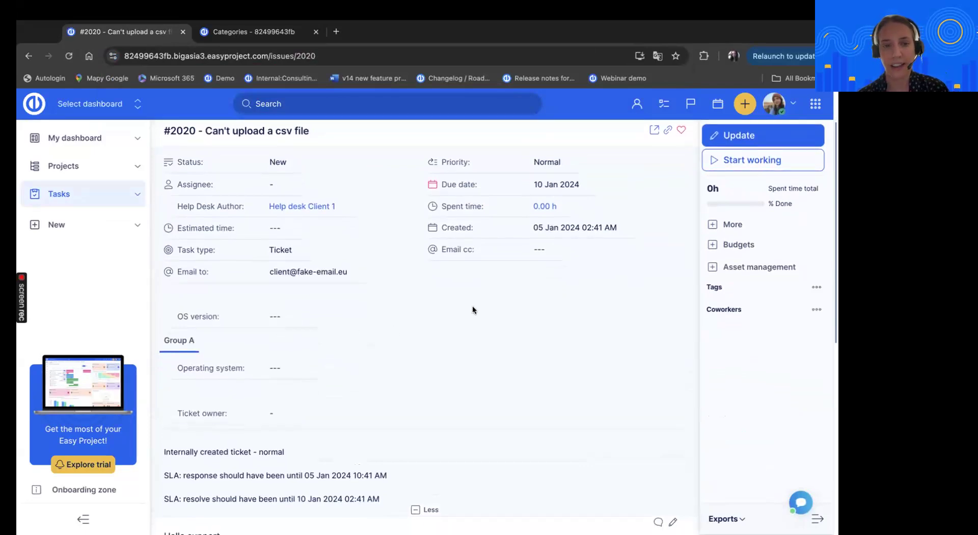
# Open the ticket's update form and review its attributes, help desk and spent time sections against the ticket's details
pyautogui.click(711, 141)
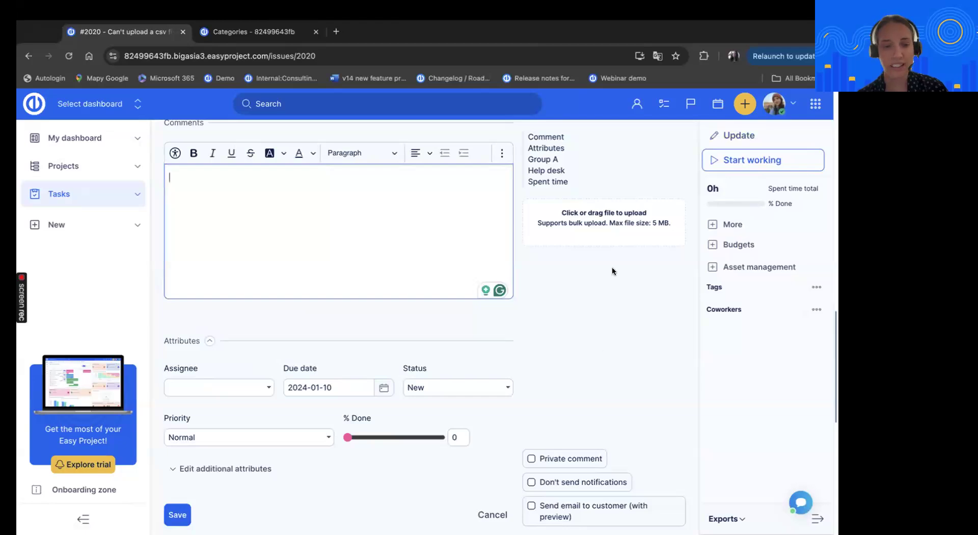
pyautogui.scroll(-5, 612, 267)
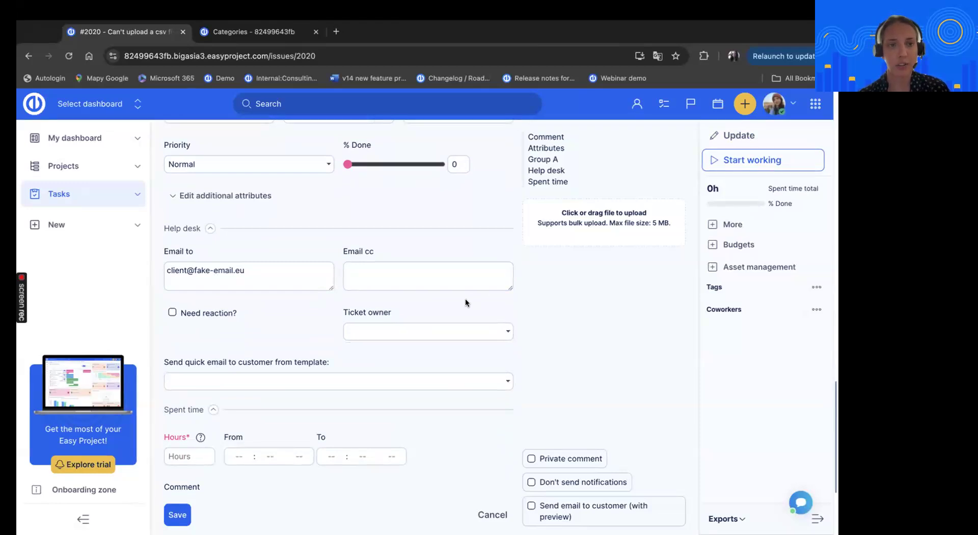
pyautogui.scroll(10, 465, 304)
pyautogui.scroll(4, 445, 318)
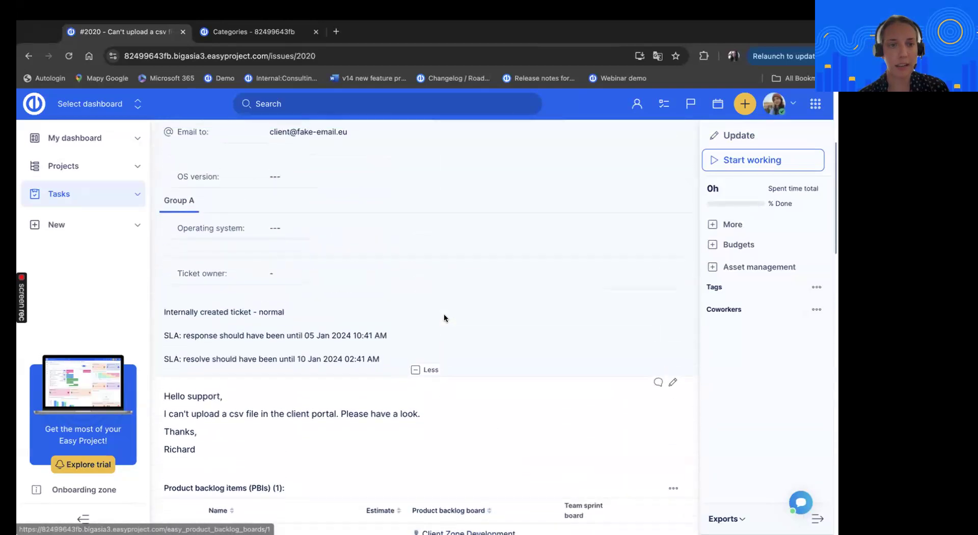
pyautogui.scroll(-10, 445, 318)
pyautogui.scroll(-5, 444, 318)
pyautogui.scroll(3, 445, 318)
pyautogui.scroll(-4, 445, 318)
pyautogui.scroll(6, 444, 318)
pyautogui.scroll(-2, 444, 314)
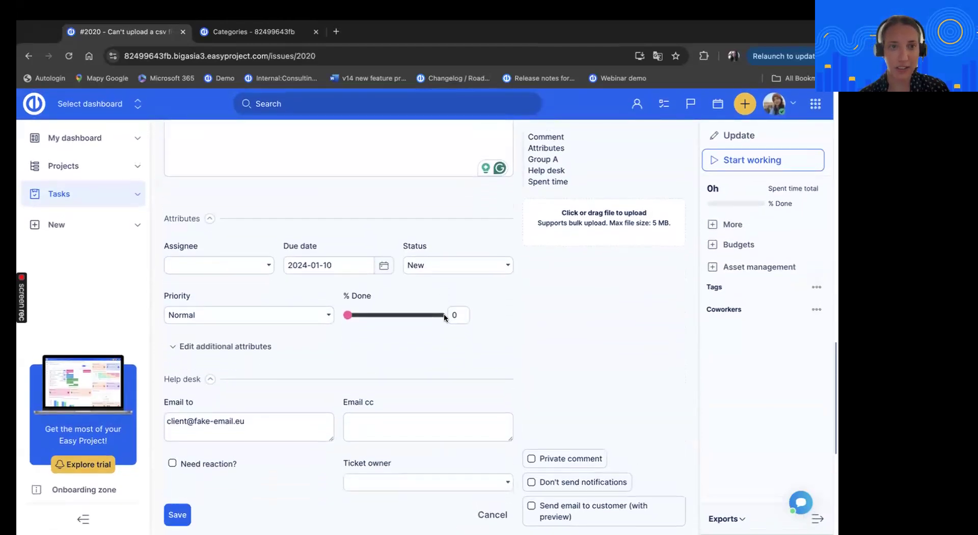
# Open the OS version task custom field for editing in the browser tab showing the categories
pyautogui.click(257, 31)
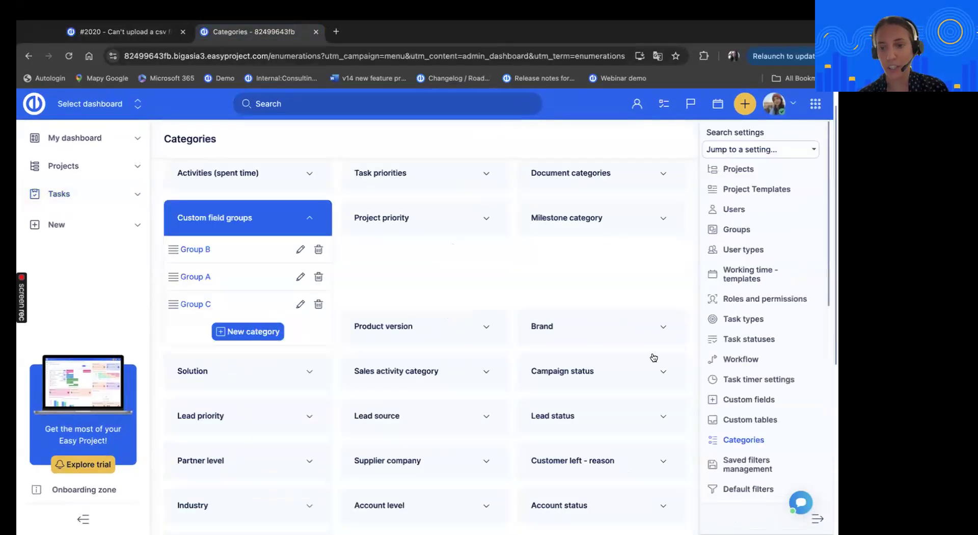
pyautogui.click(728, 399)
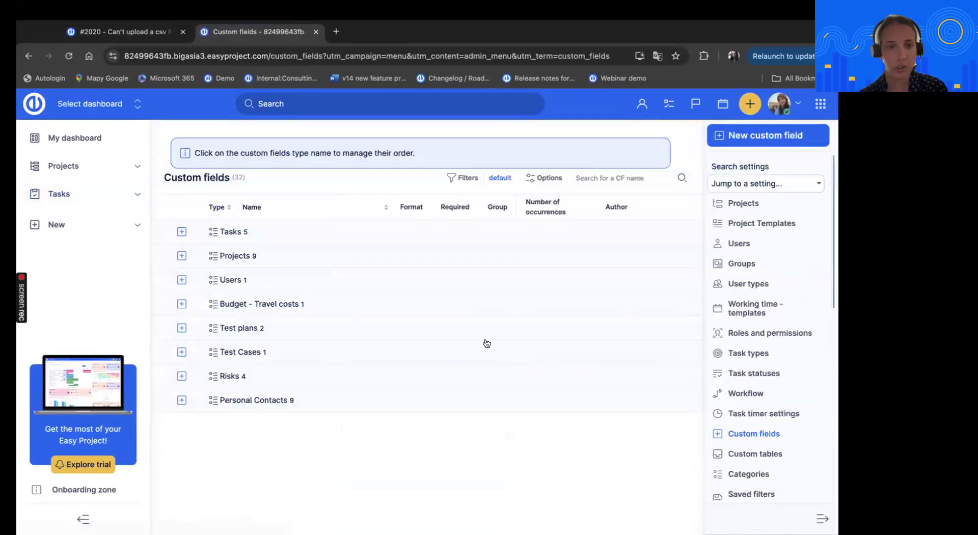
pyautogui.click(182, 231)
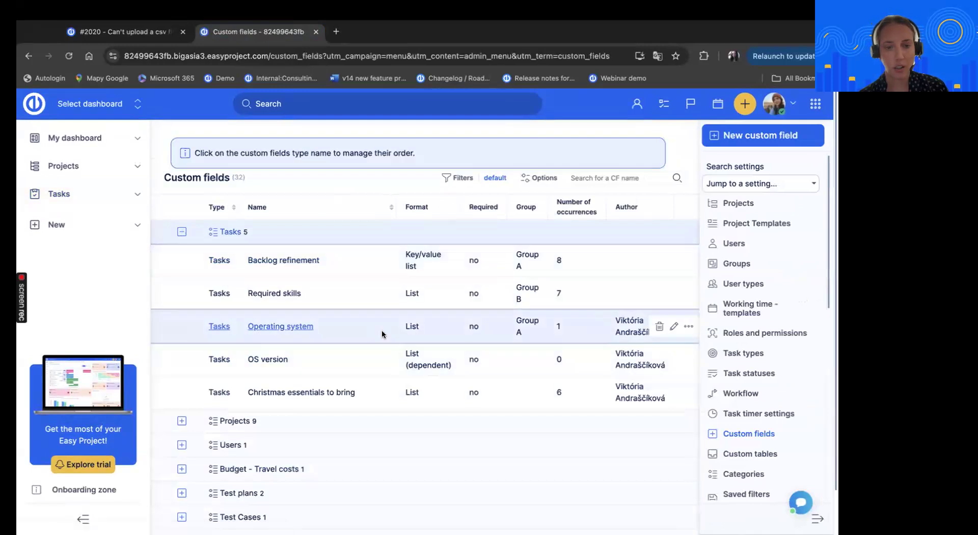
pyautogui.click(674, 359)
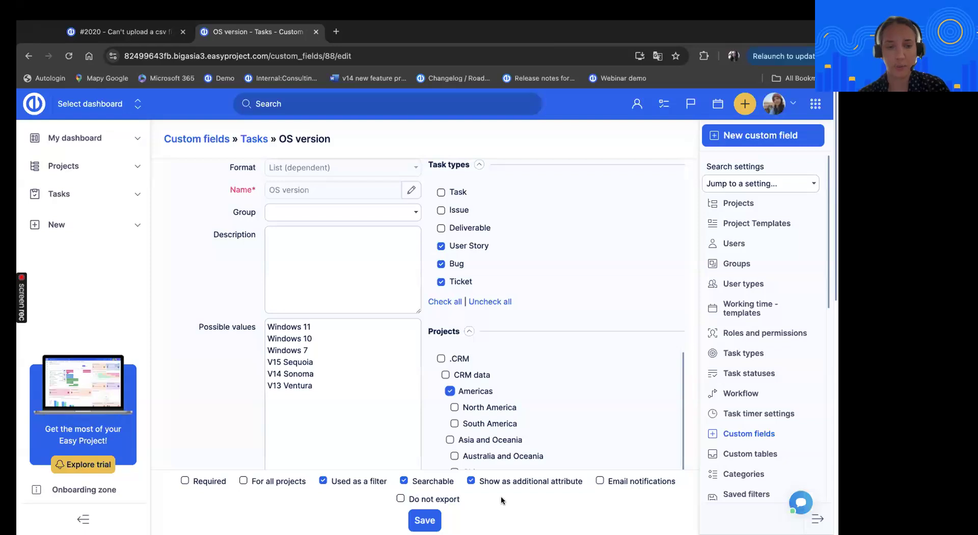
# Expand the additional attributes in ticket 2020's update form to show the OS version and Operating system fields
pyautogui.click(130, 32)
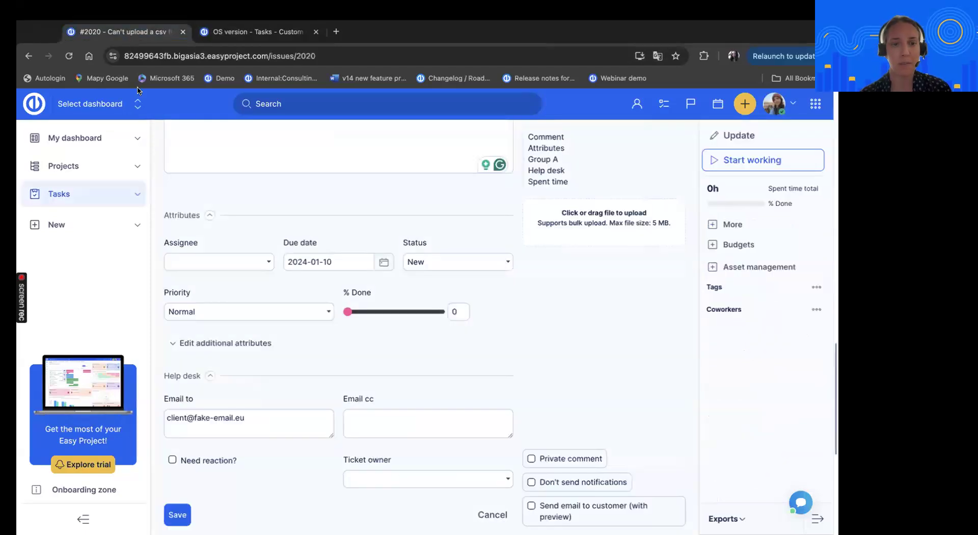
pyautogui.click(232, 343)
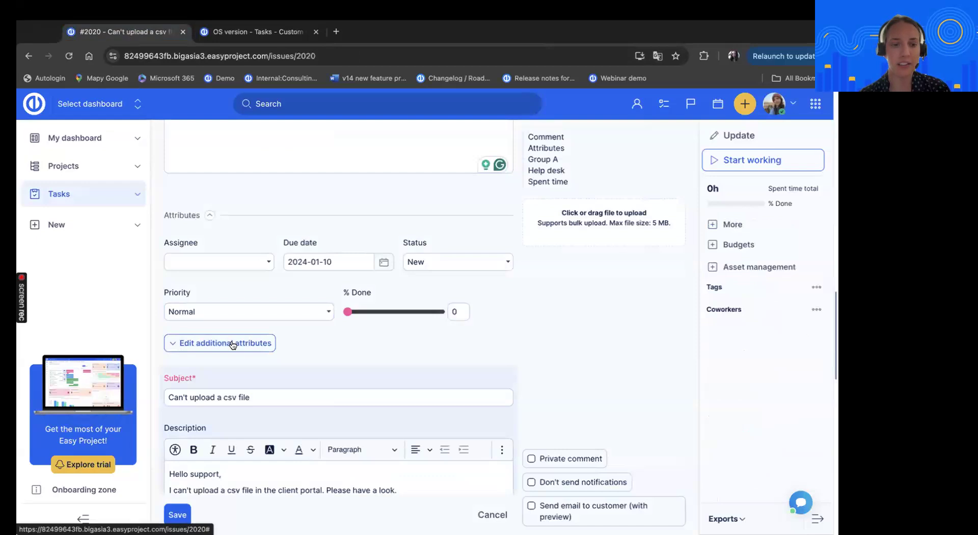
pyautogui.scroll(-8, 533, 375)
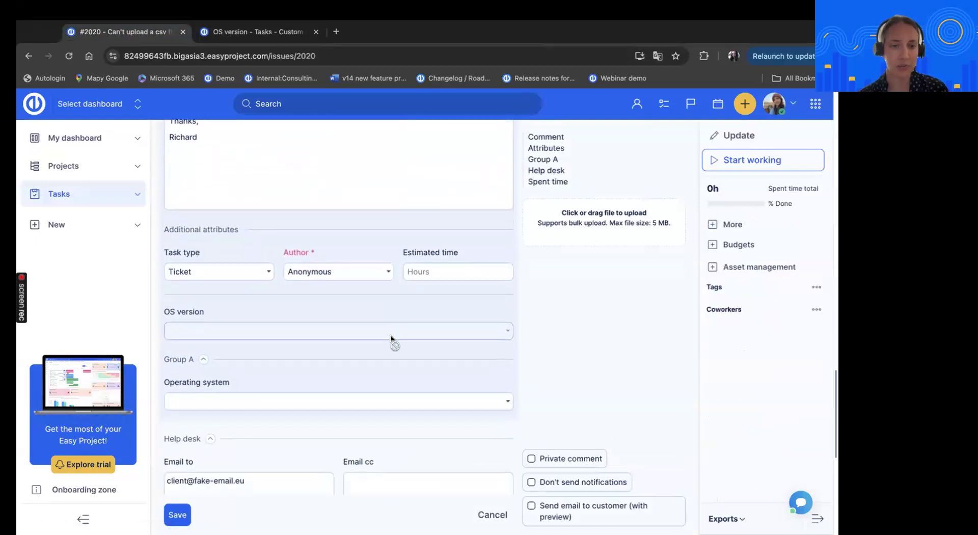
# Turn off showing the OS version custom field as an additional attribute and save the field
pyautogui.click(270, 34)
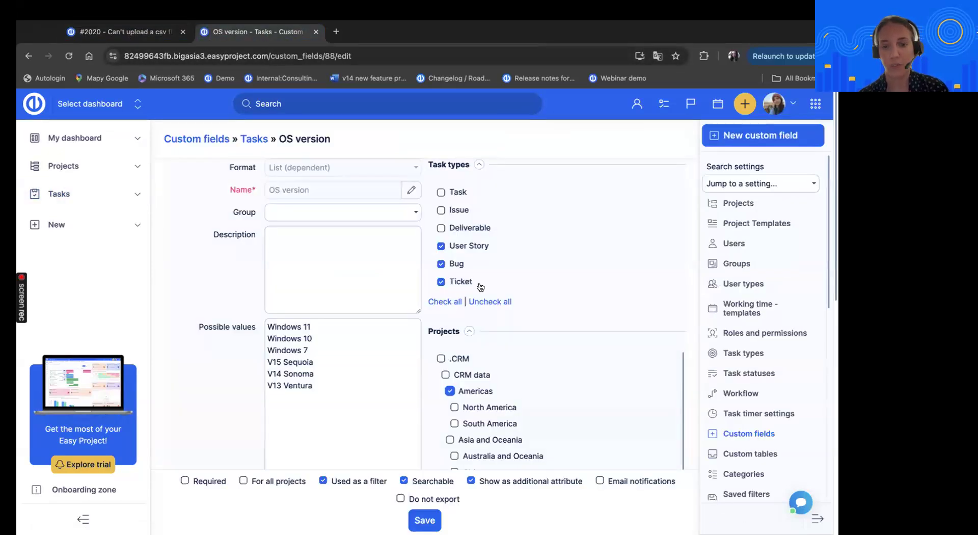
pyautogui.click(506, 482)
pyautogui.click(425, 520)
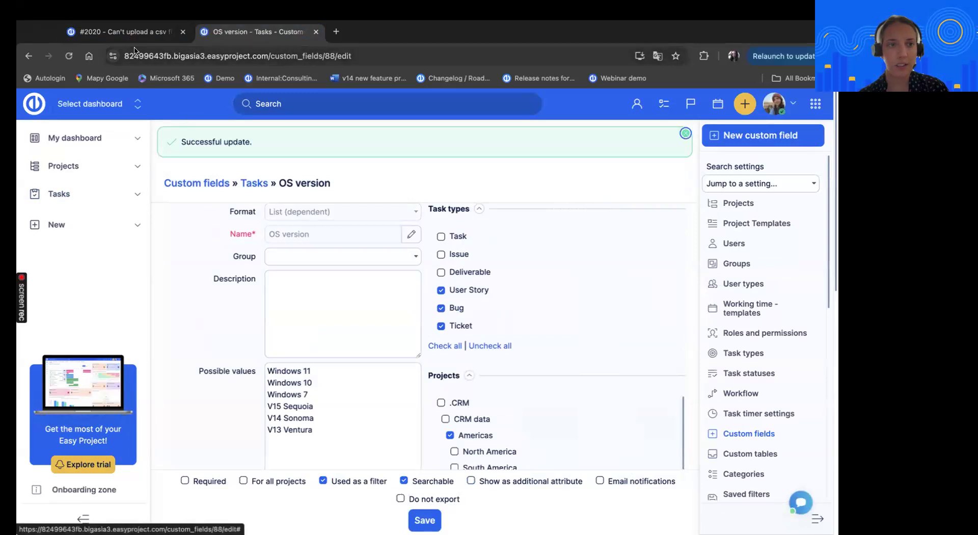
# Reload ticket 2020 and open its update form to examine where the OS version field is placed among the attributes
pyautogui.click(125, 32)
pyautogui.click(250, 57)
pyautogui.press('Return')
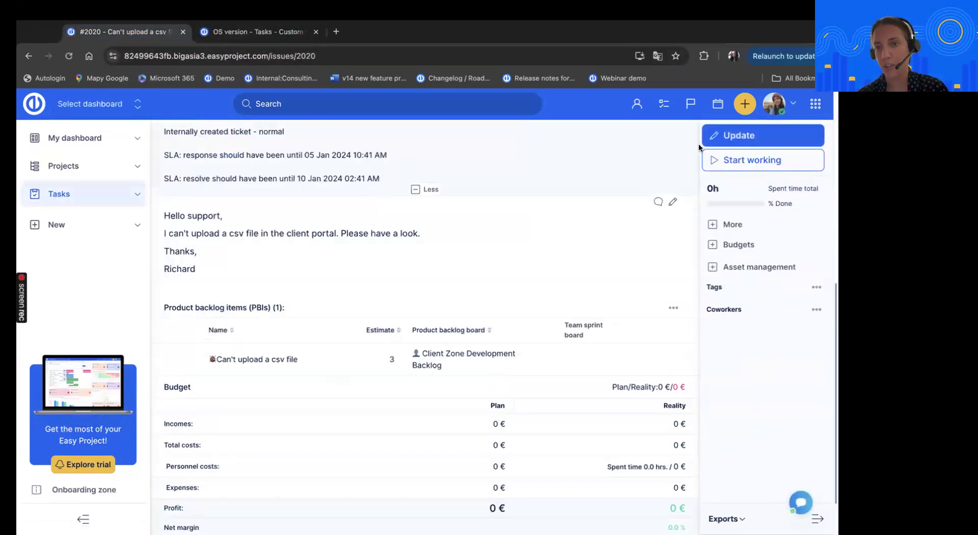
pyautogui.click(716, 136)
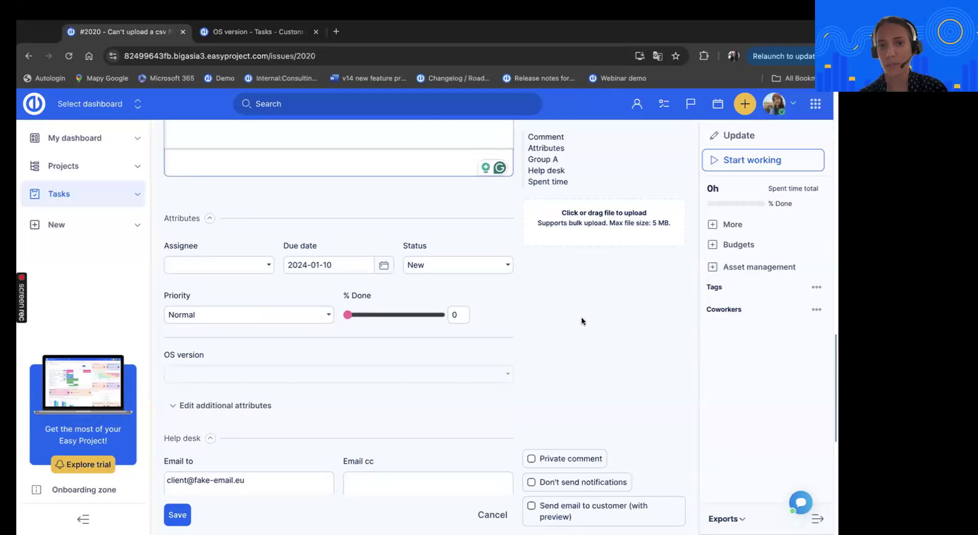
pyautogui.hotkey('ctrl', 'Left')
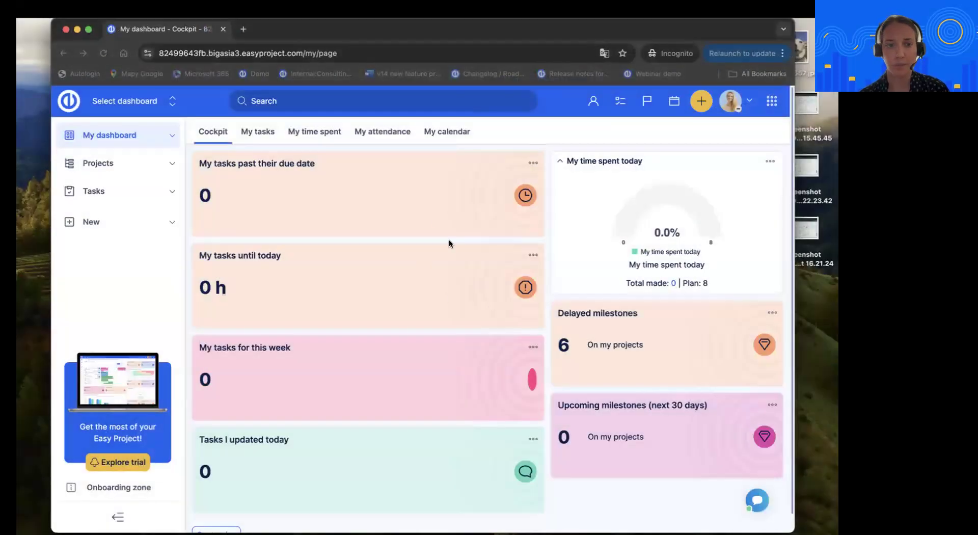
pyautogui.hotkey('ctrl', 'Left')
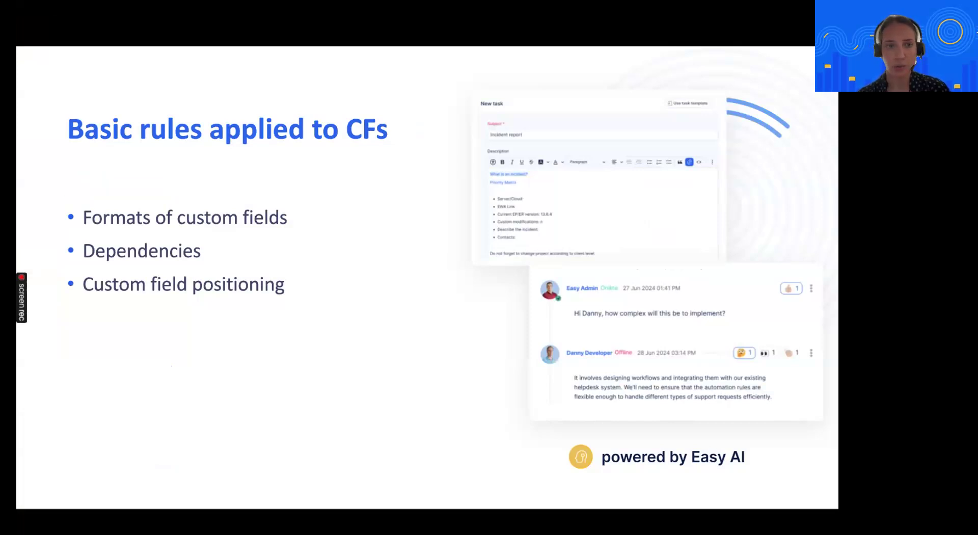
pyautogui.press('Right')
pyautogui.press('Right')
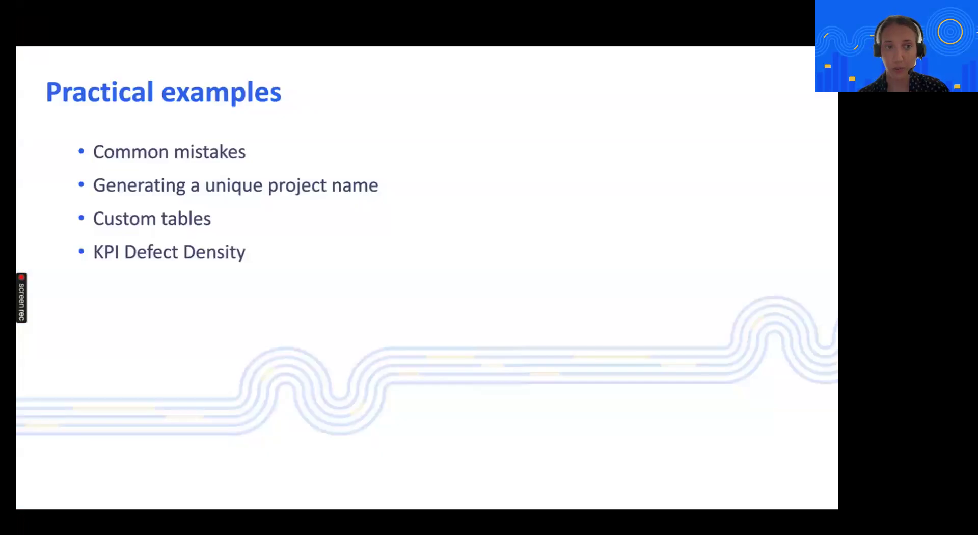
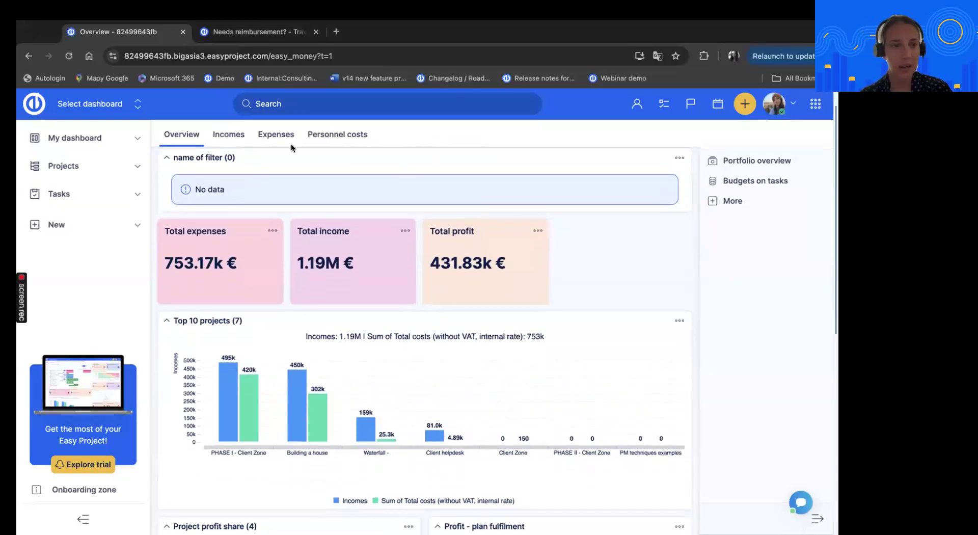
# Open the Waterfall - Implementation of IS project under PM techniques examples and highlight its Our accounts field
pyautogui.click(61, 166)
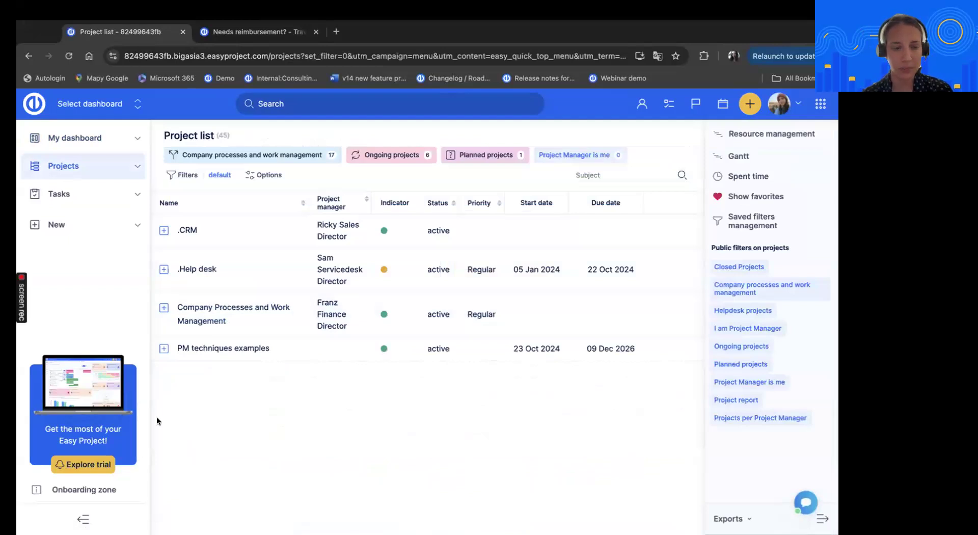
pyautogui.click(164, 348)
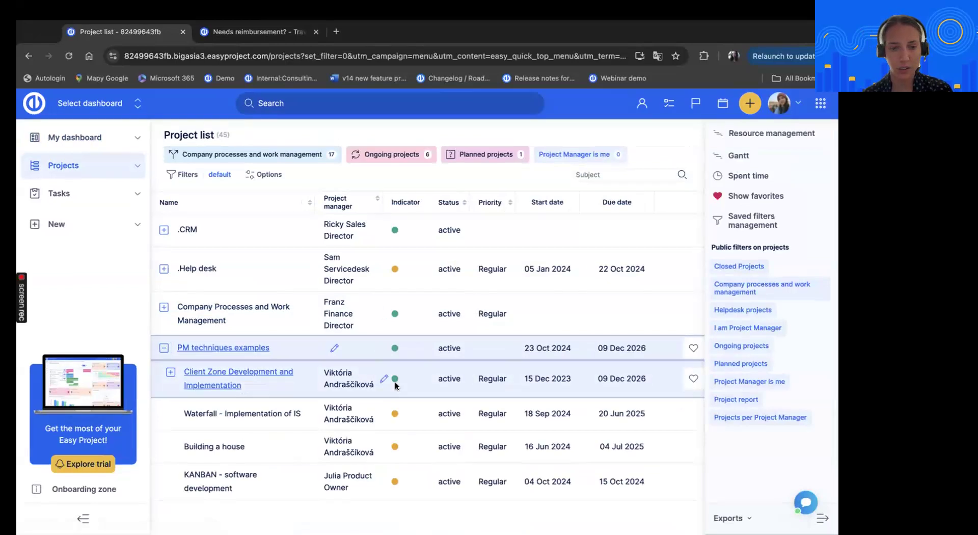
pyautogui.click(259, 414)
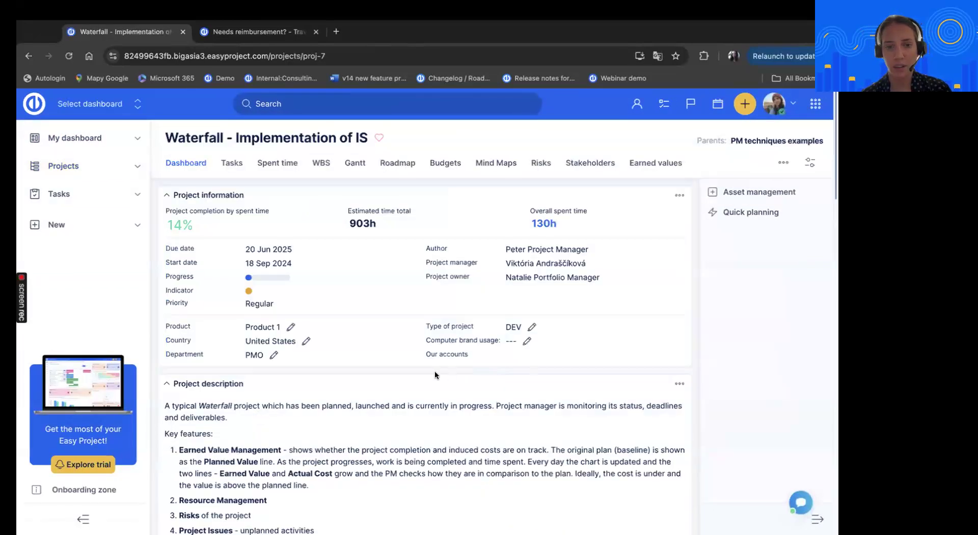
pyautogui.moveTo(423, 350); pyautogui.dragTo(479, 357)
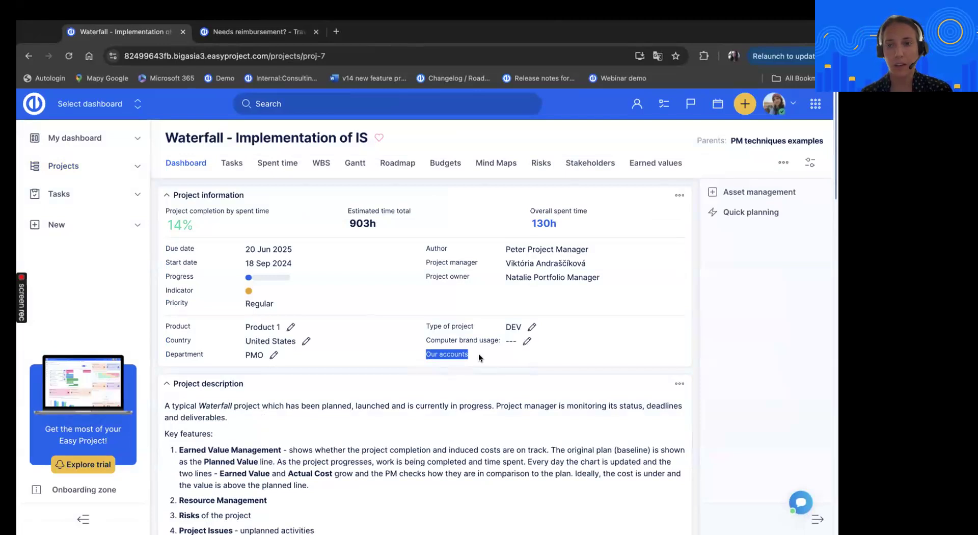
# Open the Waterfall project's settings for editing and review its project custom fields, including Our accounts
pyautogui.click(802, 169)
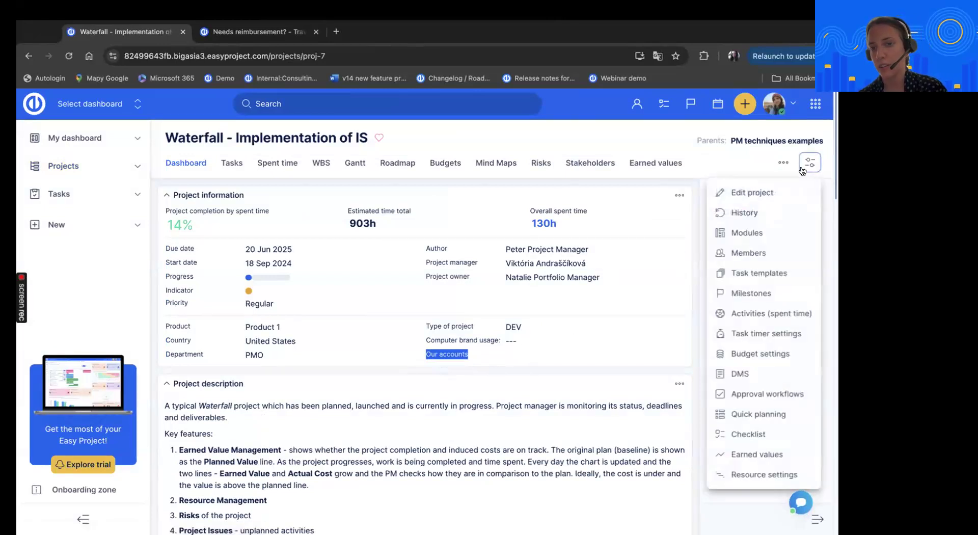
pyautogui.click(753, 192)
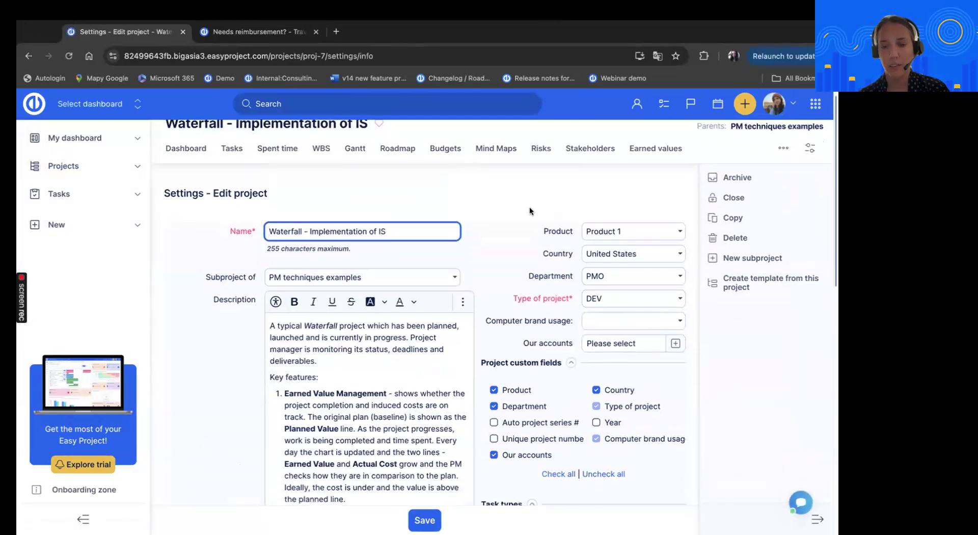
pyautogui.scroll(-1, 561, 276)
pyautogui.scroll(-1, 703, 332)
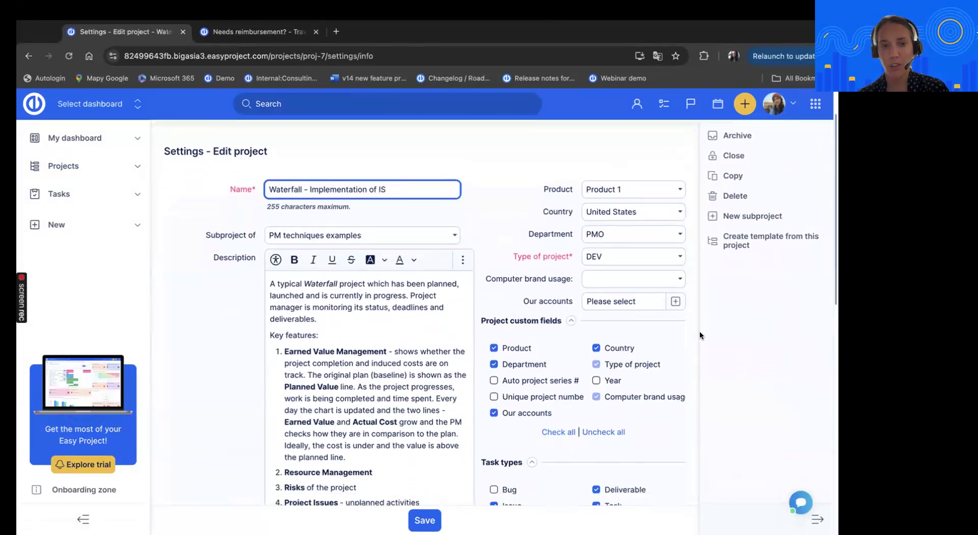
pyautogui.scroll(1, 682, 334)
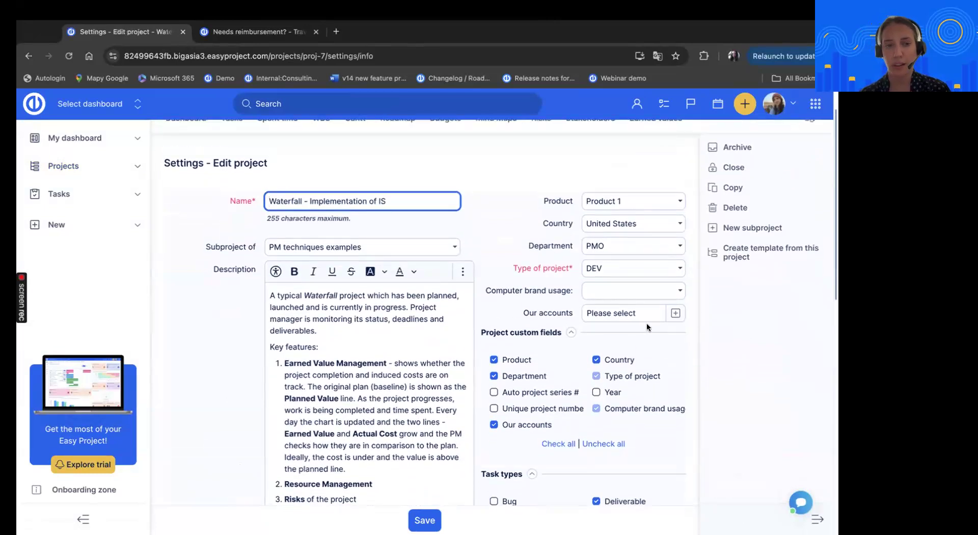
# Examine the accounts offered for the Our accounts field, close the selection, and return to the project dashboard without saving
pyautogui.click(676, 314)
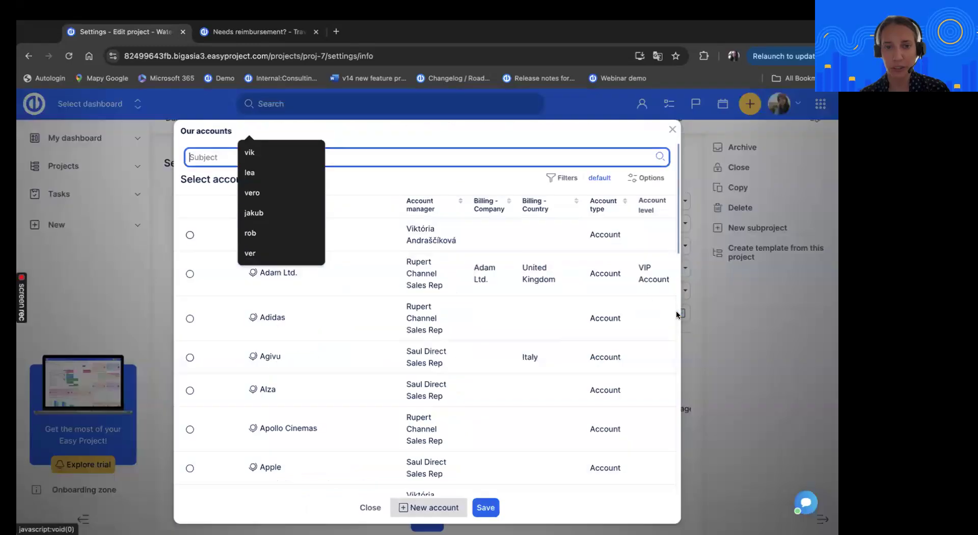
pyautogui.scroll(-4, 392, 353)
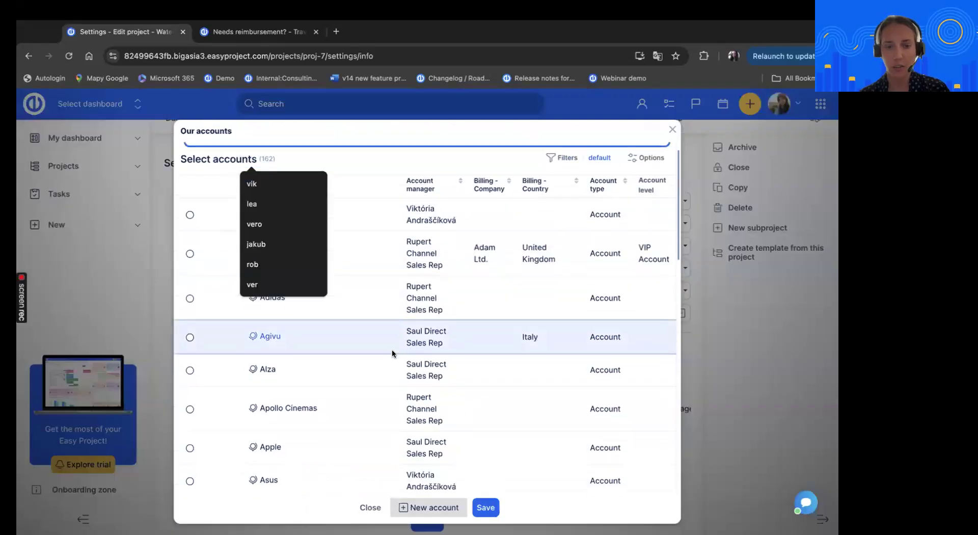
pyautogui.scroll(4, 393, 353)
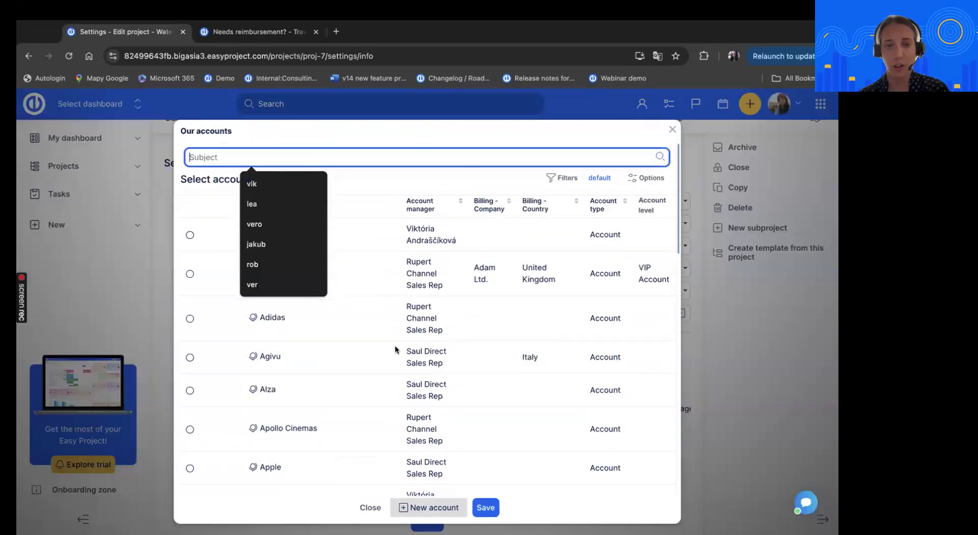
pyautogui.click(458, 134)
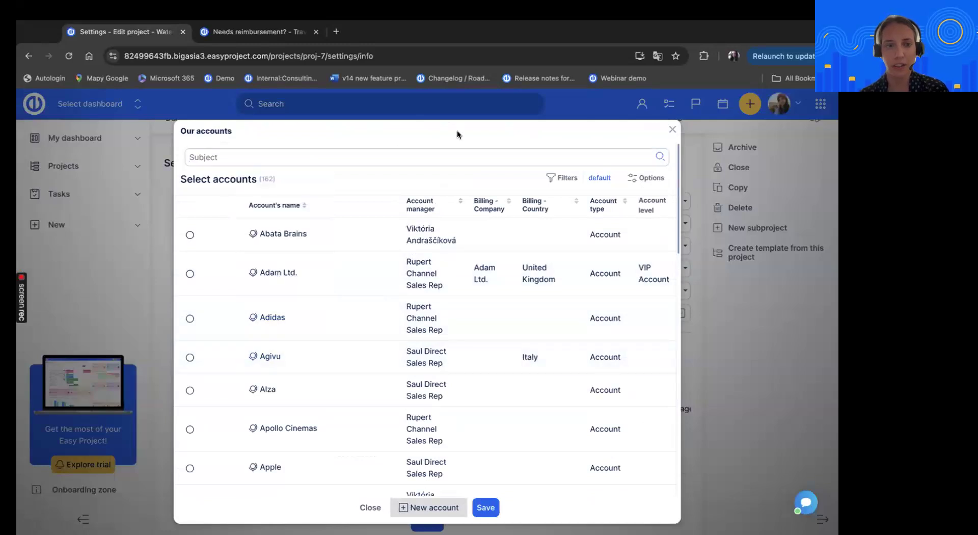
pyautogui.click(389, 161)
pyautogui.click(352, 169)
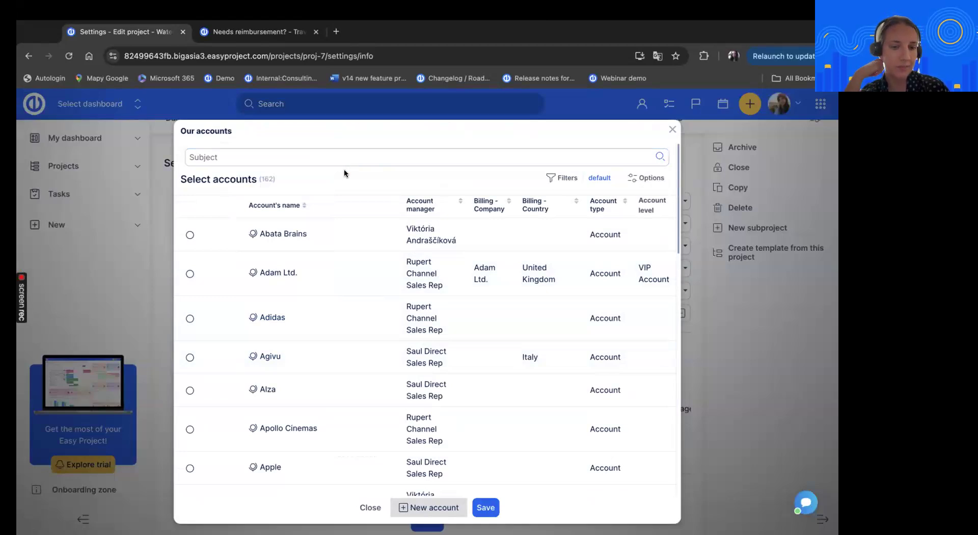
pyautogui.click(671, 129)
pyautogui.click(717, 338)
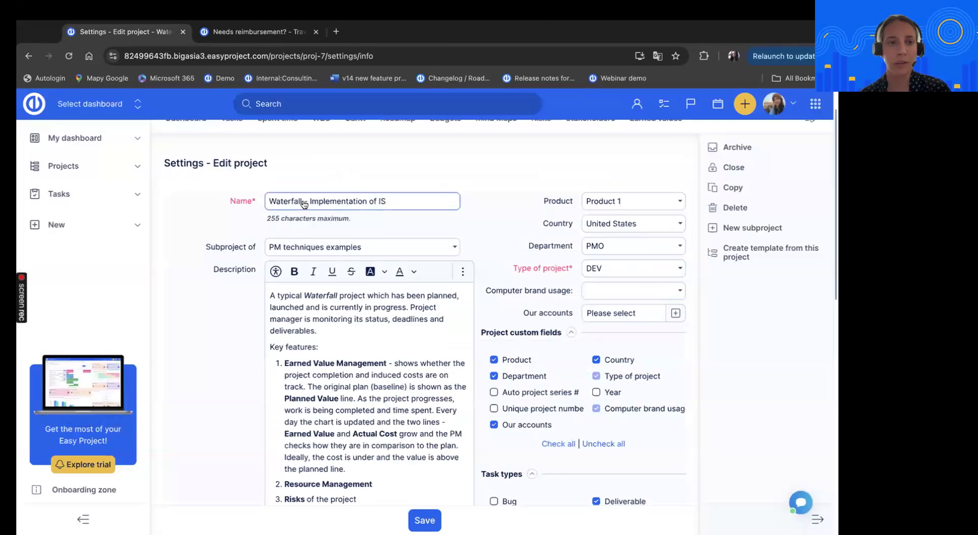
pyautogui.click(28, 60)
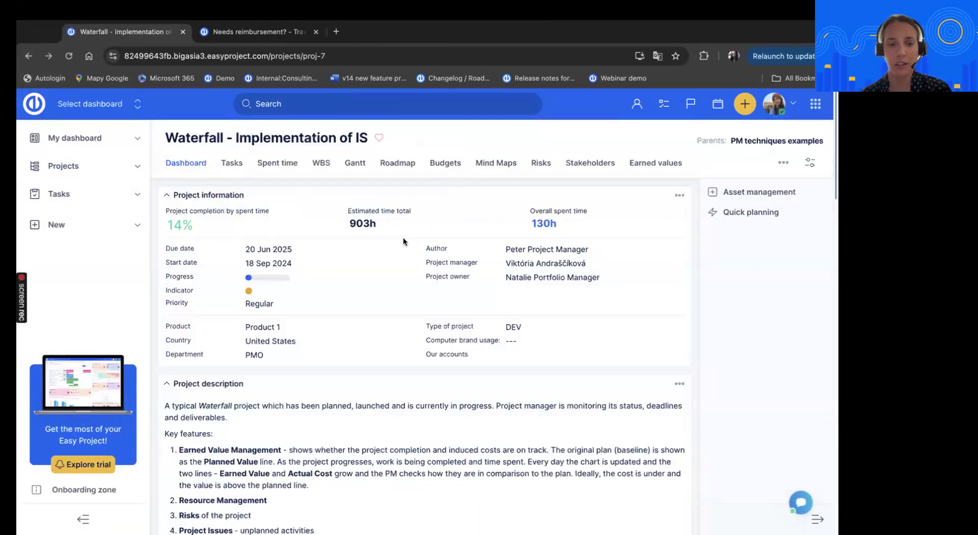
# Switch to the incognito browser window and open the Waterfall - Implementation of IS project under PM techniques examples
pyautogui.hotkey('ctrl', 'Left')
pyautogui.hotkey('ctrl', 'Left')
pyautogui.hotkey('ctrl', 'Right')
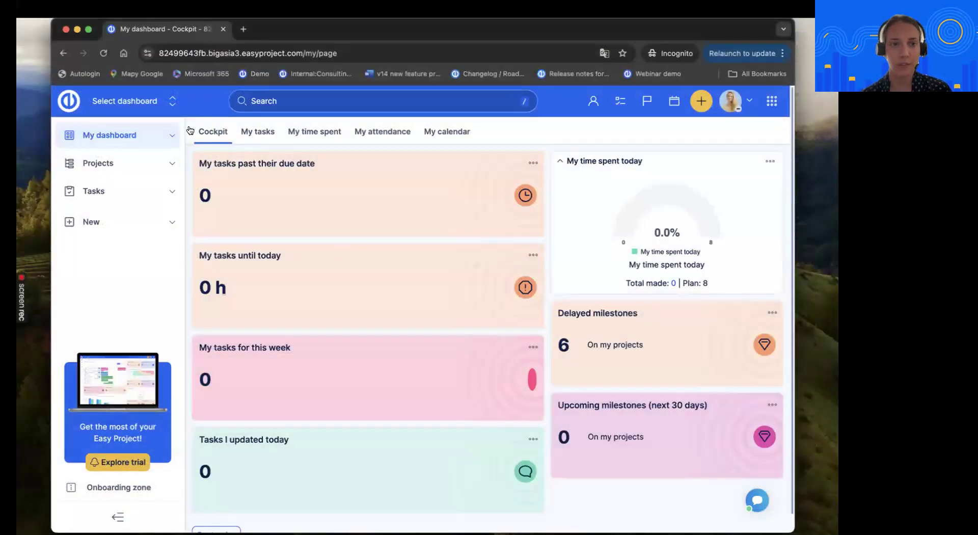
pyautogui.click(90, 162)
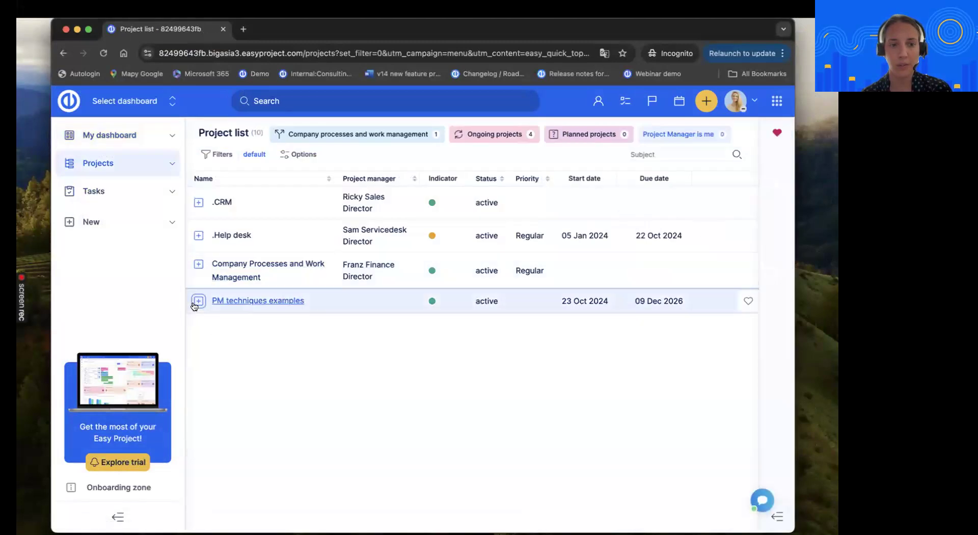
pyautogui.click(198, 301)
pyautogui.click(261, 324)
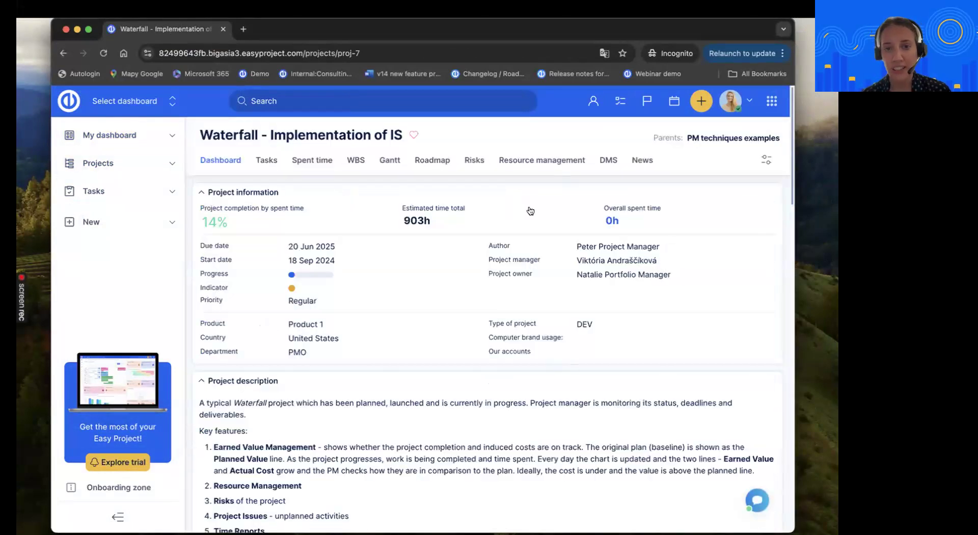
# Collapse the project description and highlight the Our accounts field in the project information
pyautogui.click(768, 161)
pyautogui.click(575, 384)
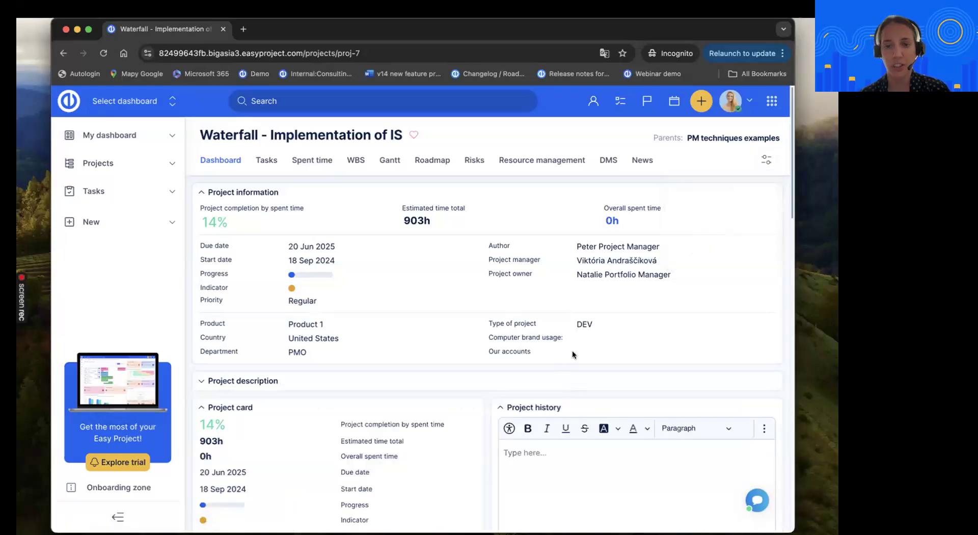
pyautogui.moveTo(484, 347); pyautogui.dragTo(609, 347)
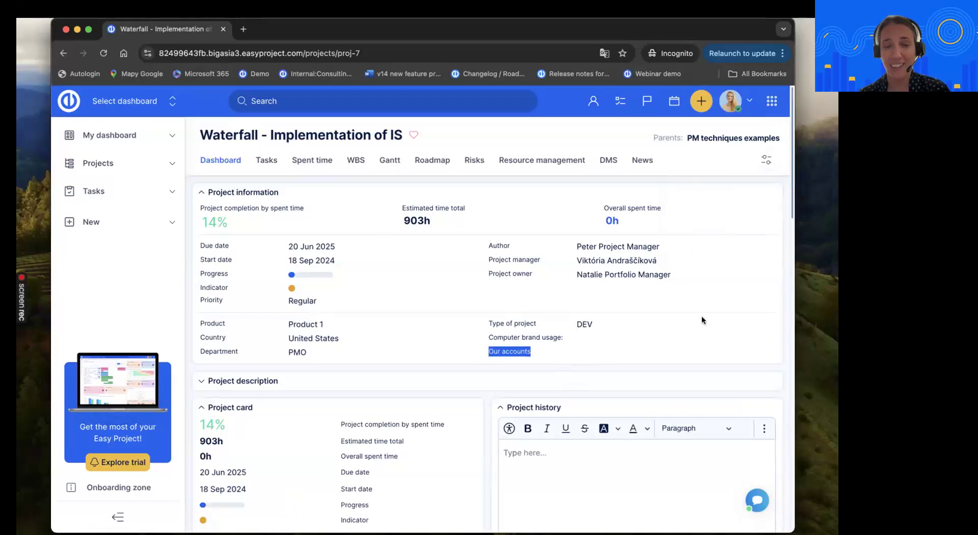
# Open the project for editing in the incognito window and examine which accounts the Our accounts field offers for selection
pyautogui.click(767, 159)
pyautogui.click(706, 190)
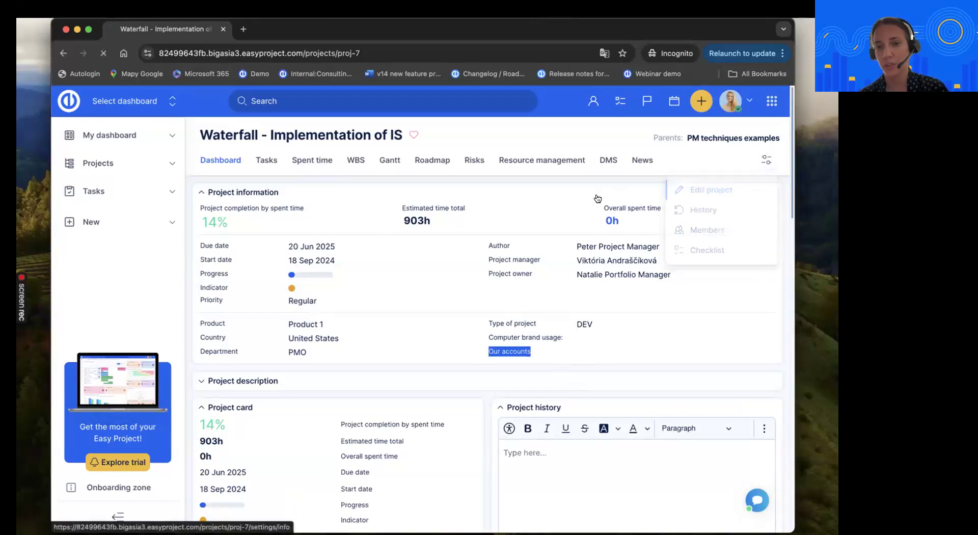
pyautogui.scroll(-1, 570, 217)
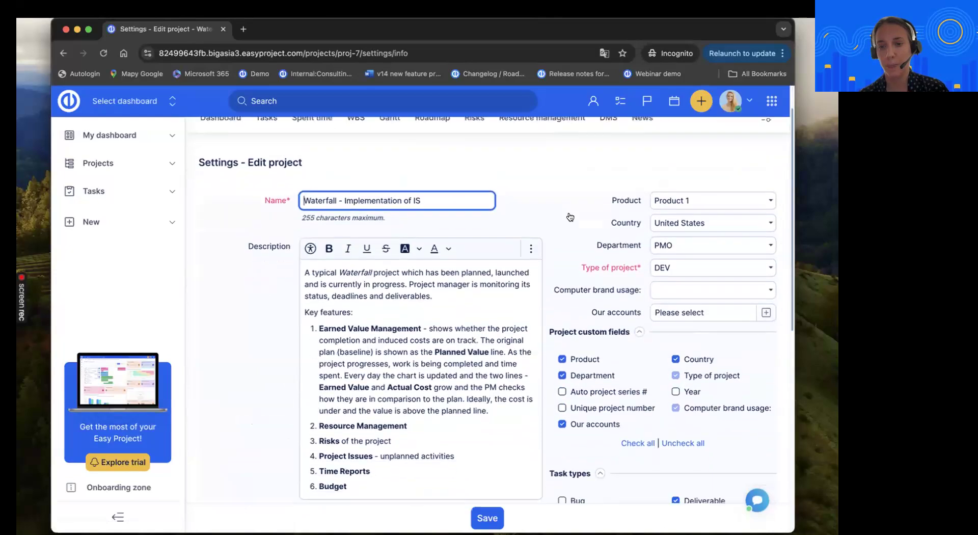
pyautogui.click(754, 312)
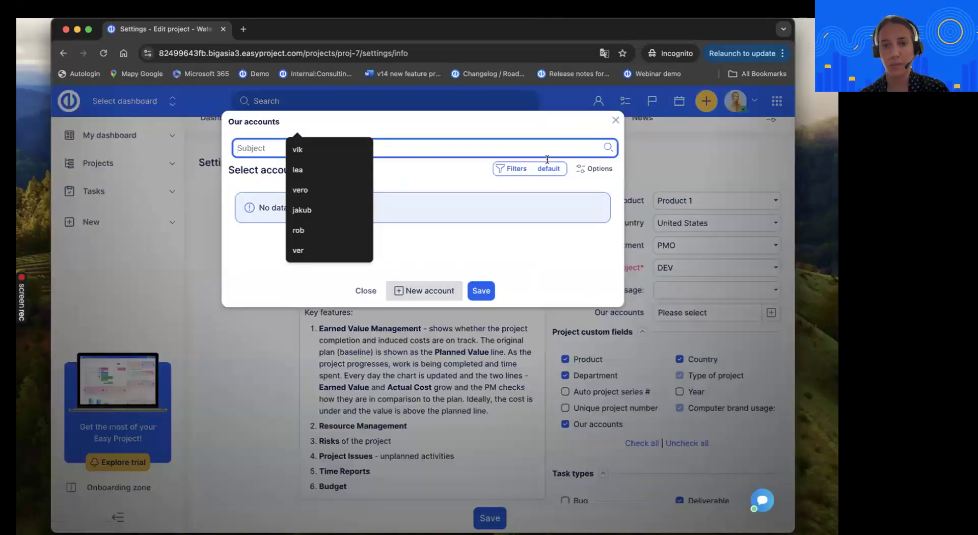
pyautogui.click(540, 120)
pyautogui.click(472, 143)
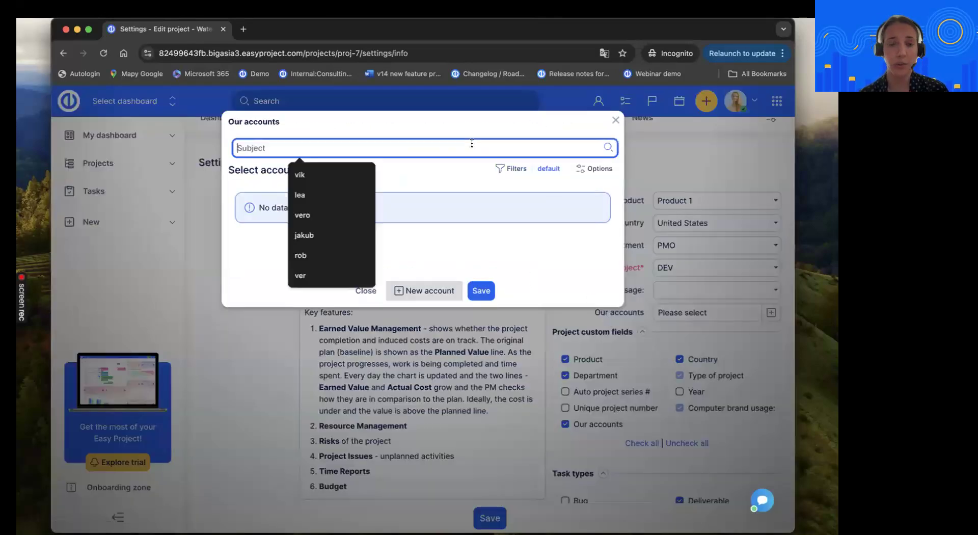
pyautogui.click(469, 131)
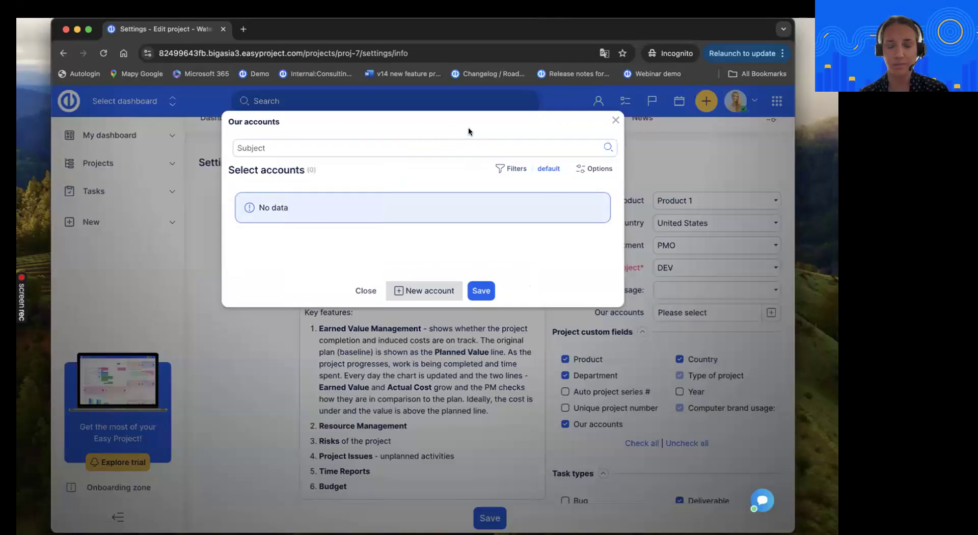
pyautogui.click(615, 123)
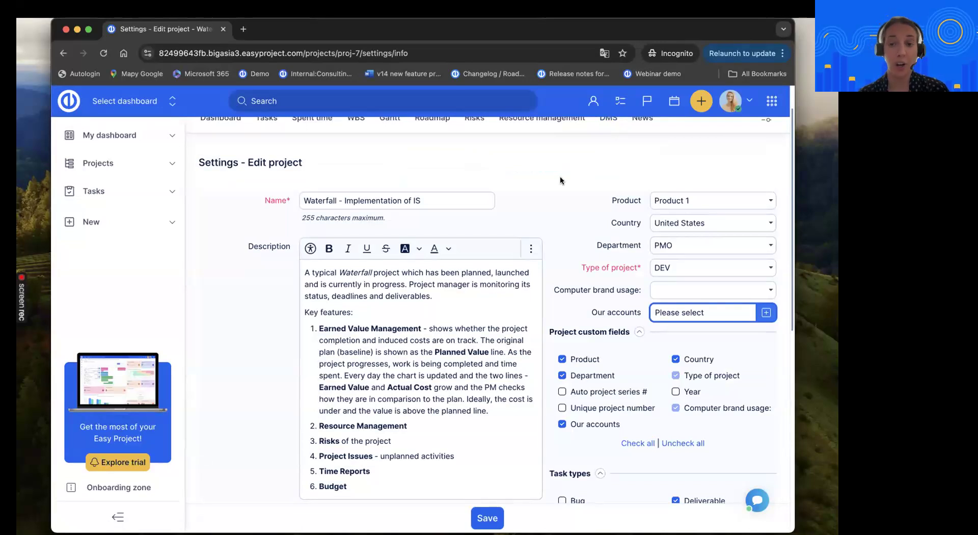
pyautogui.scroll(1, 579, 164)
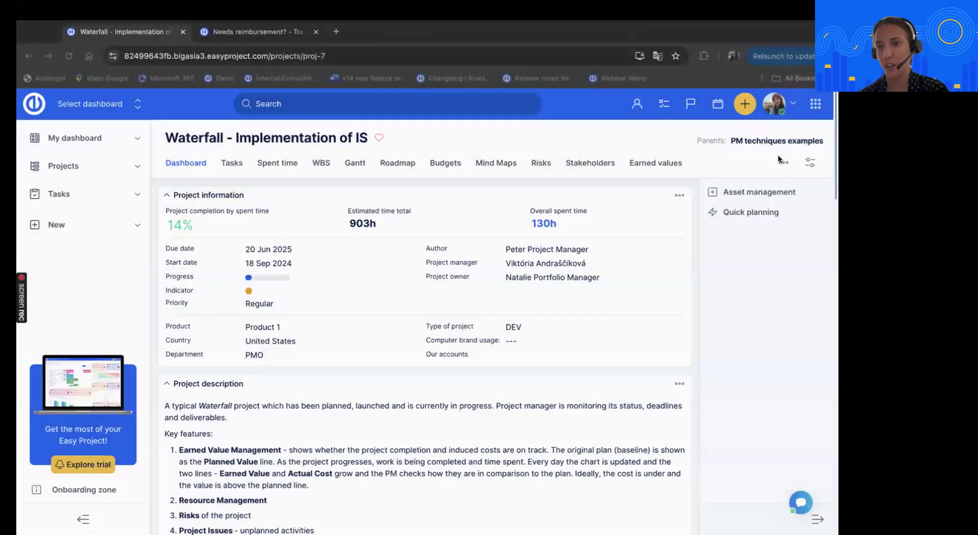
# Switch to the main browser window and open the Administration area
pyautogui.click(815, 105)
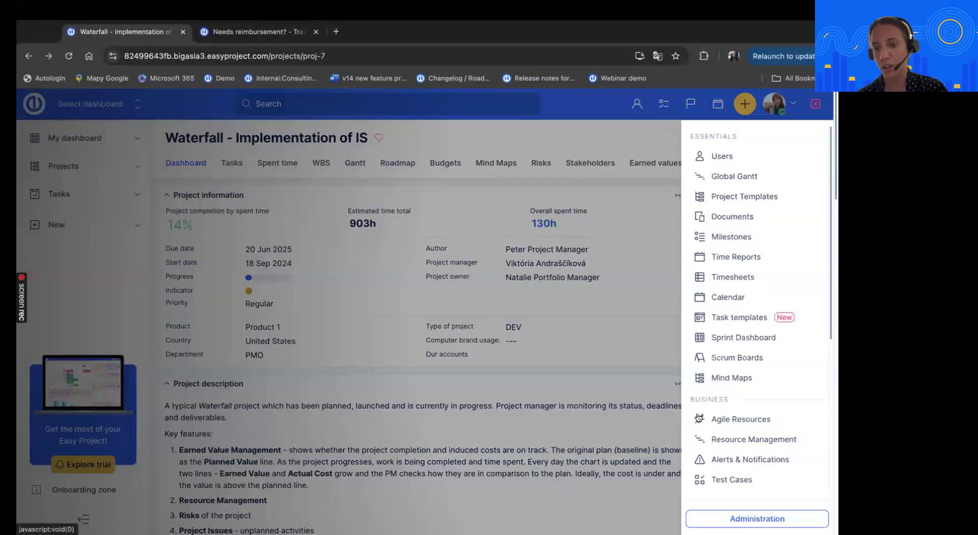
pyautogui.click(701, 517)
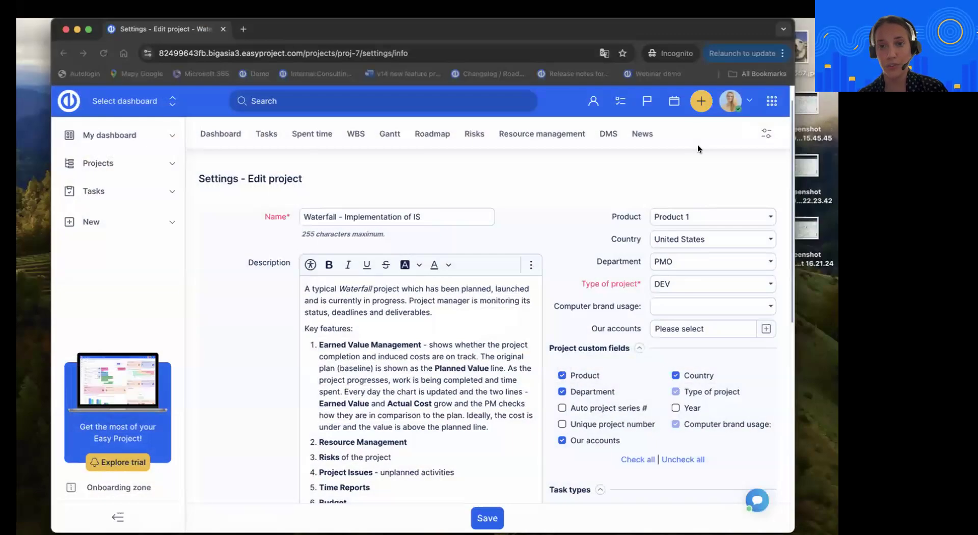
# Open the Waterfall project's member settings in the incognito window and review the roles assigned to its members
pyautogui.click(756, 159)
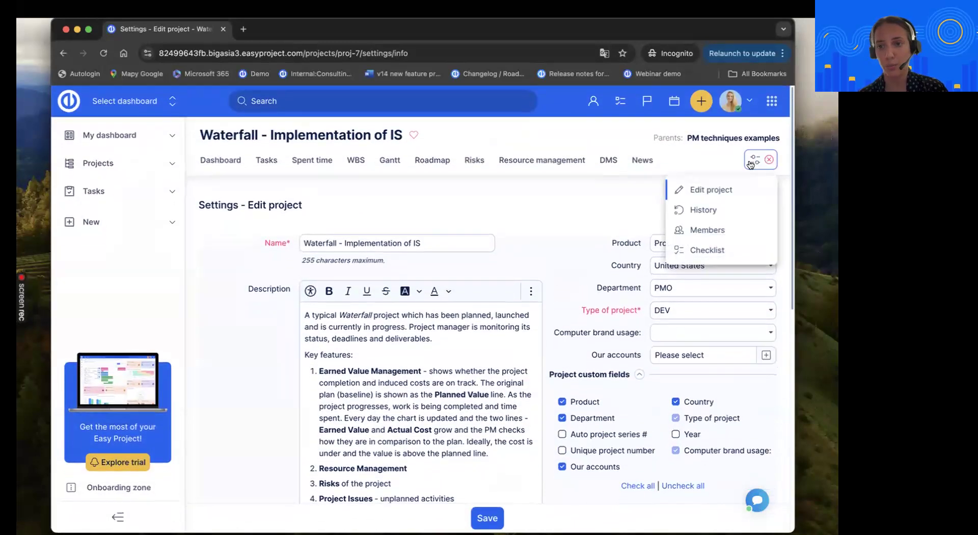
pyautogui.click(709, 229)
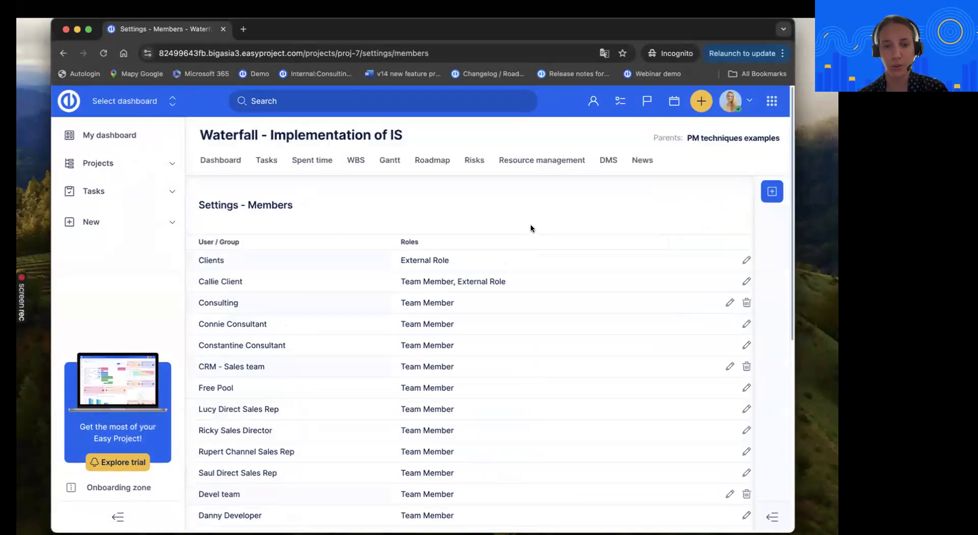
pyautogui.scroll(-1, 534, 316)
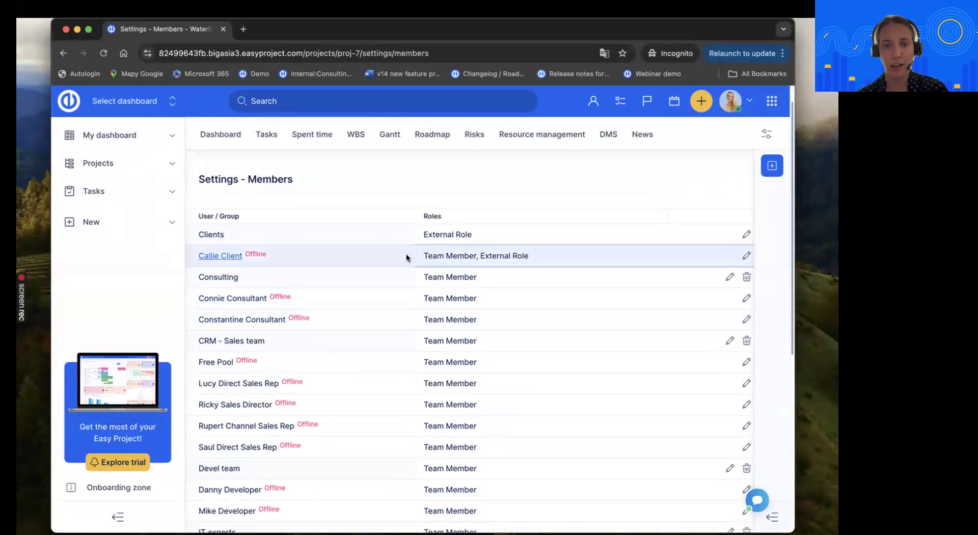
pyautogui.moveTo(417, 255); pyautogui.dragTo(458, 255)
pyautogui.scroll(-1, 435, 257)
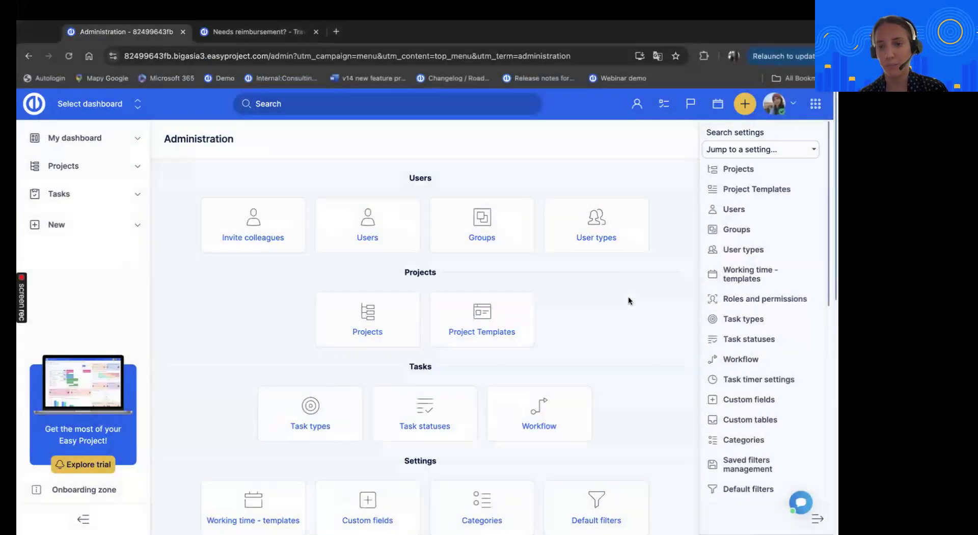
# Open the Team Member role from Roles and permissions in the main browser window and search its page for "account"
pyautogui.click(755, 299)
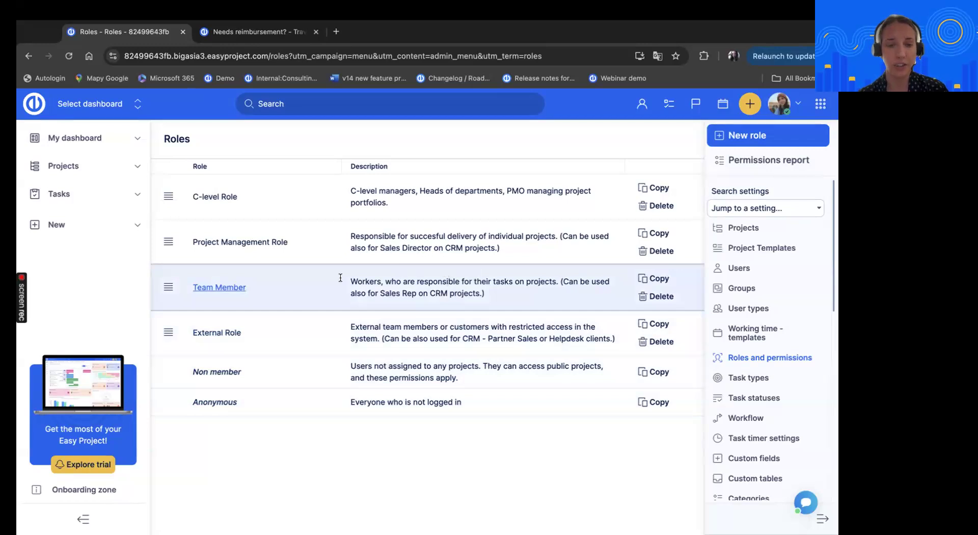
pyautogui.click(222, 288)
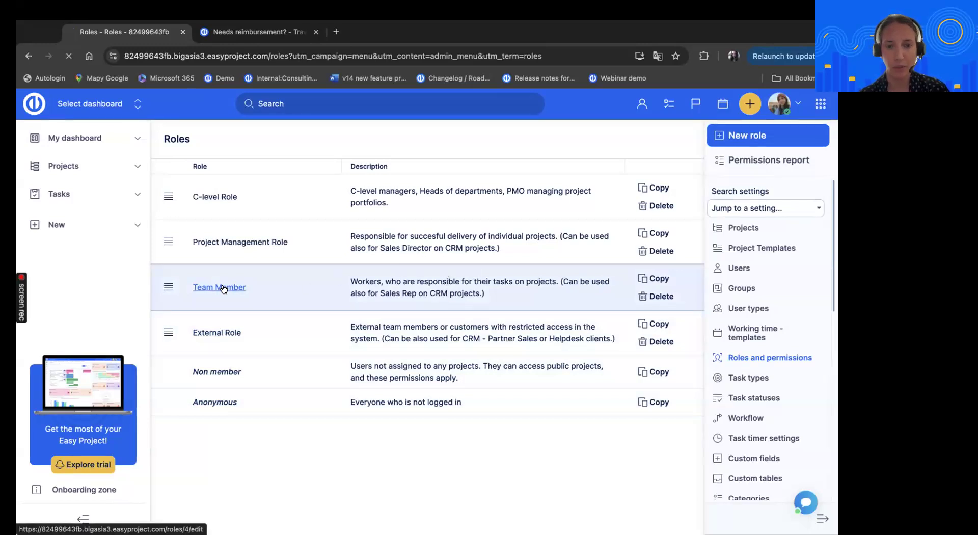
pyautogui.scroll(-3, 390, 370)
pyautogui.scroll(-10, 390, 368)
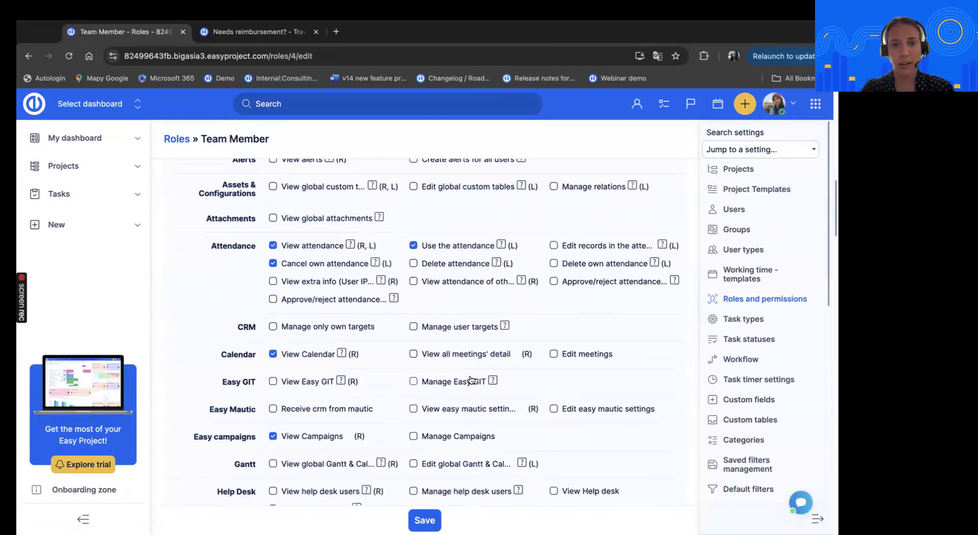
pyautogui.hotkey('ctrl', 'f')
pyautogui.write('account')
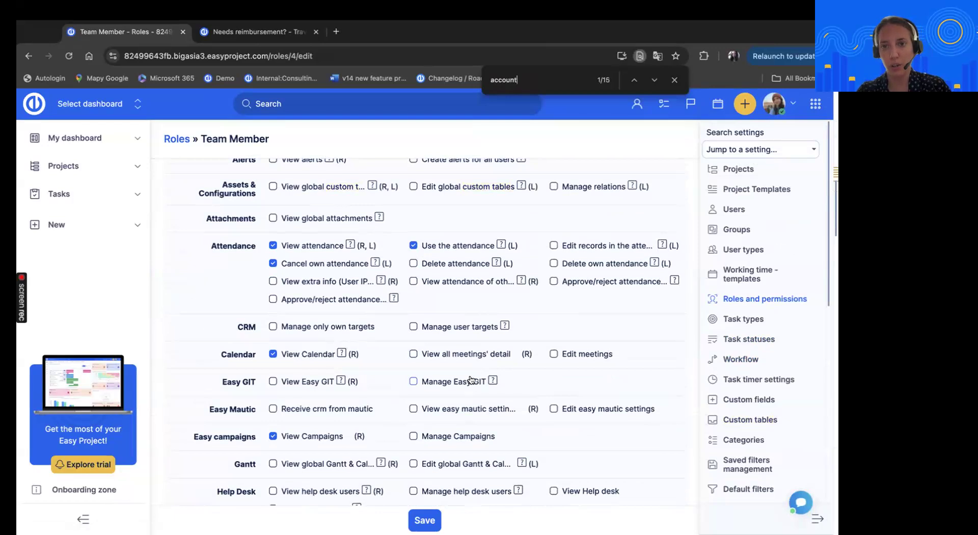
pyautogui.press('Return')
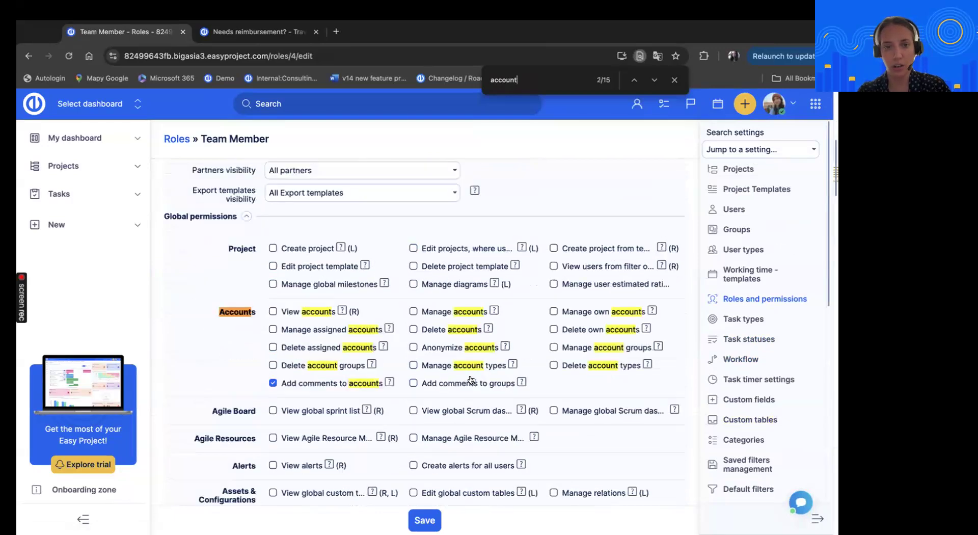
# Enable the View accounts global permission for the Team Member role and save the role
pyautogui.click(675, 80)
pyautogui.scroll(-1, 209, 340)
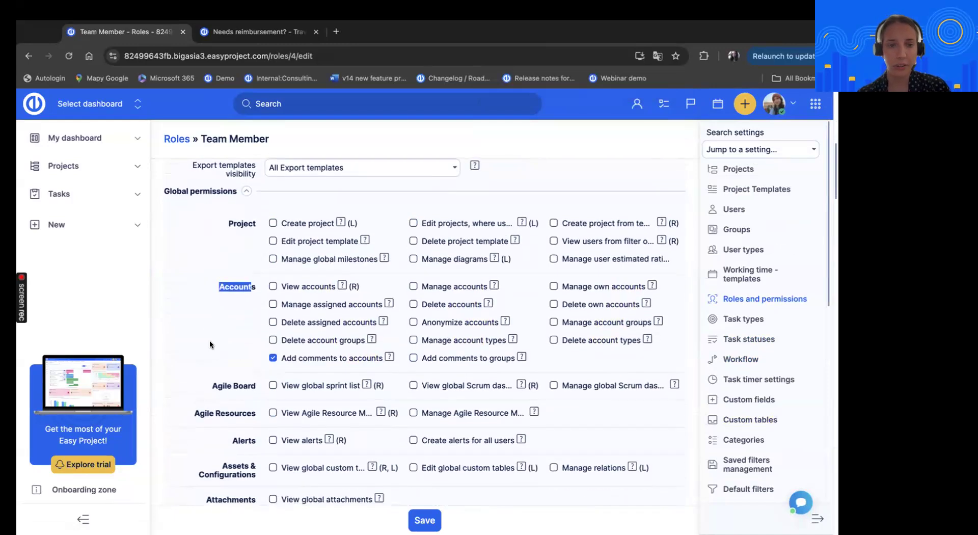
pyautogui.scroll(3, 186, 321)
pyautogui.scroll(-1, 170, 319)
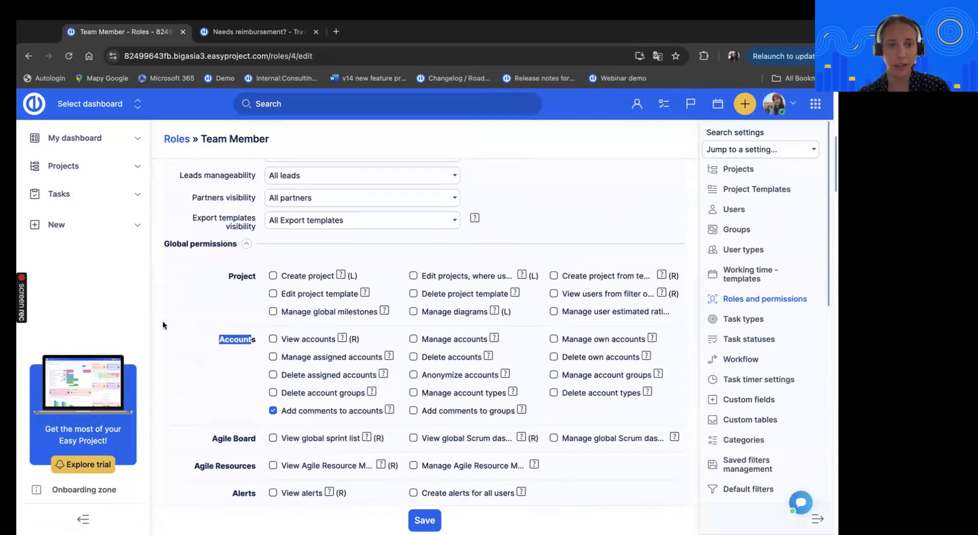
pyautogui.scroll(-1, 181, 342)
pyautogui.scroll(-1, 182, 341)
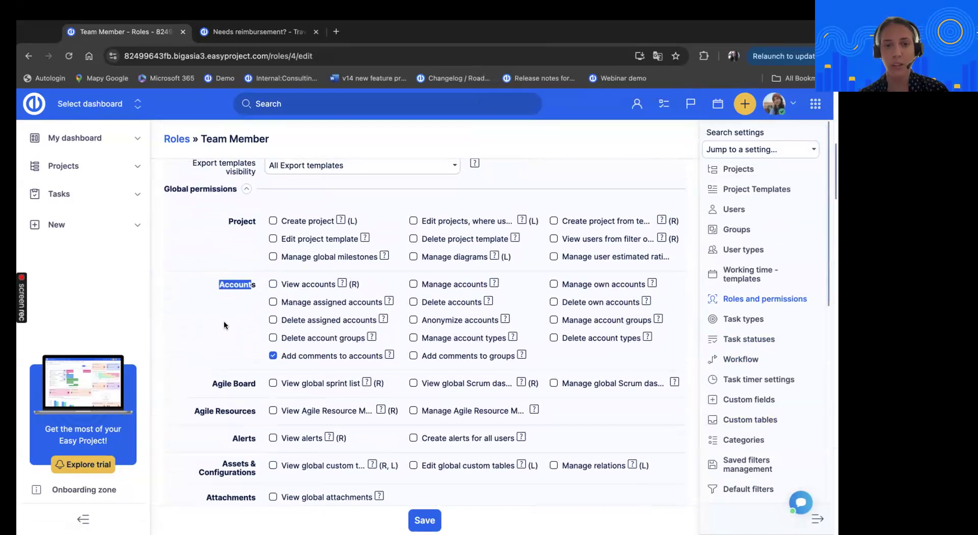
pyautogui.click(306, 284)
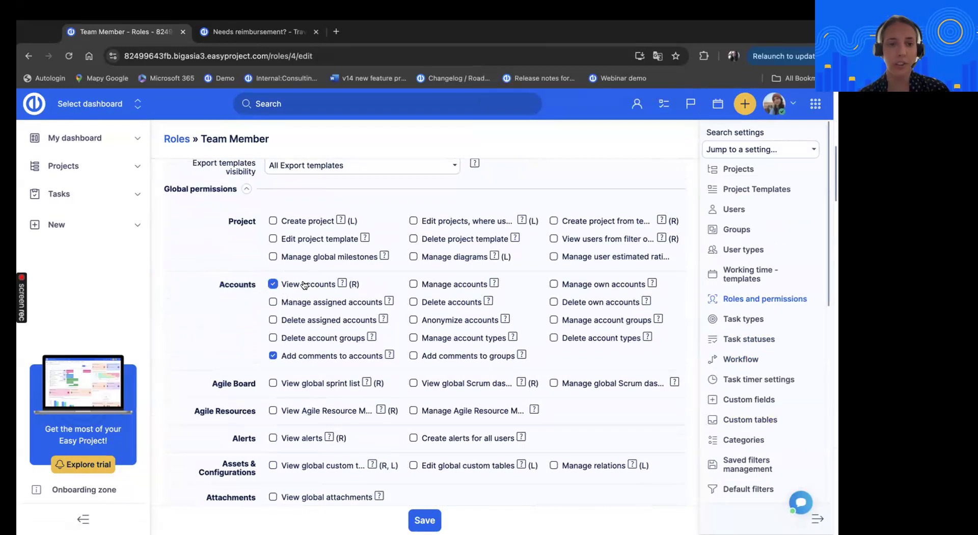
pyautogui.click(424, 517)
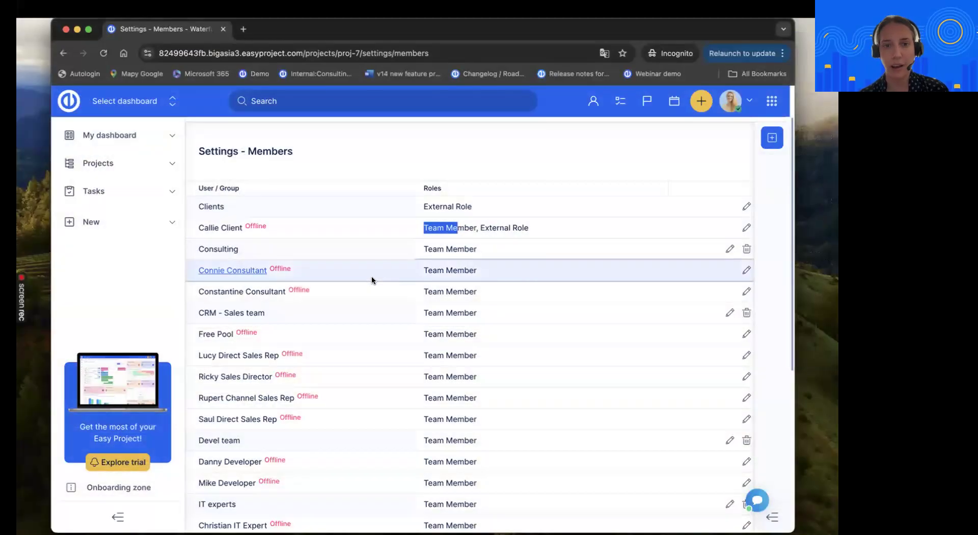
# Reopen the Waterfall project for editing in the incognito window and check which accounts the Our accounts field offers
pyautogui.scroll(2, 467, 178)
pyautogui.click(219, 161)
pyautogui.click(766, 159)
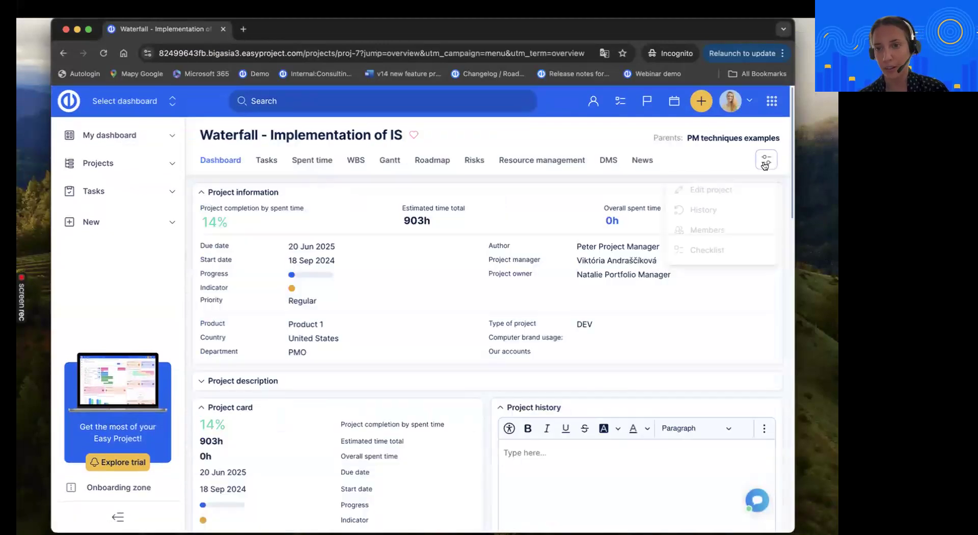
pyautogui.click(734, 191)
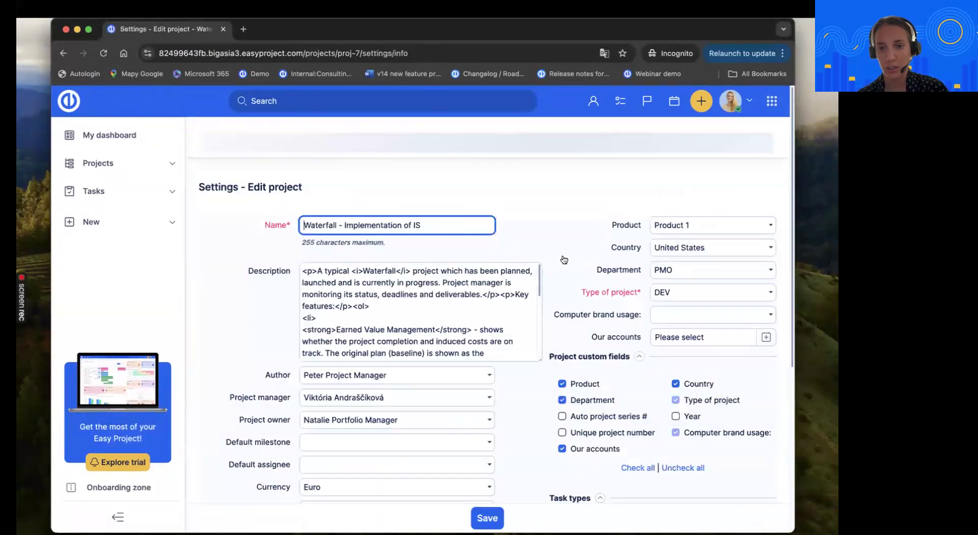
pyautogui.click(764, 355)
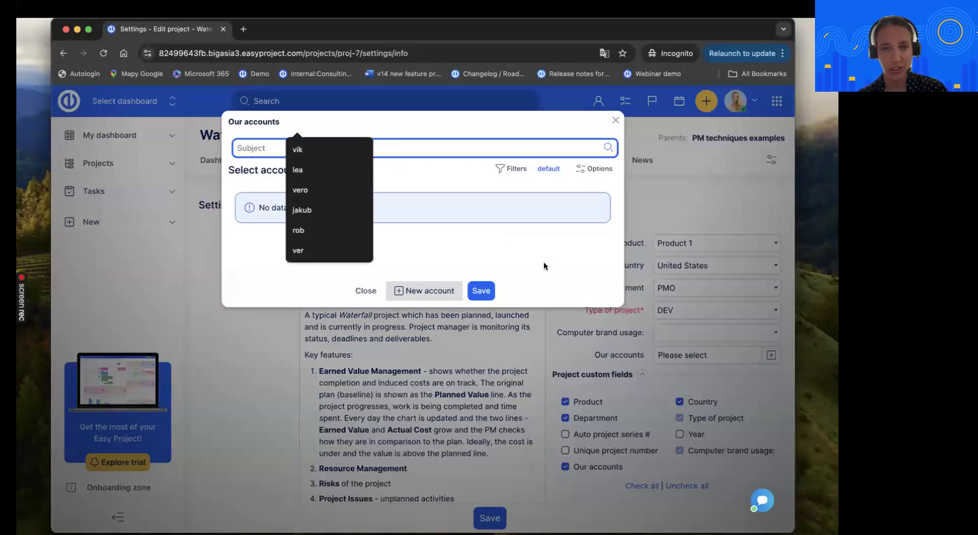
pyautogui.click(612, 123)
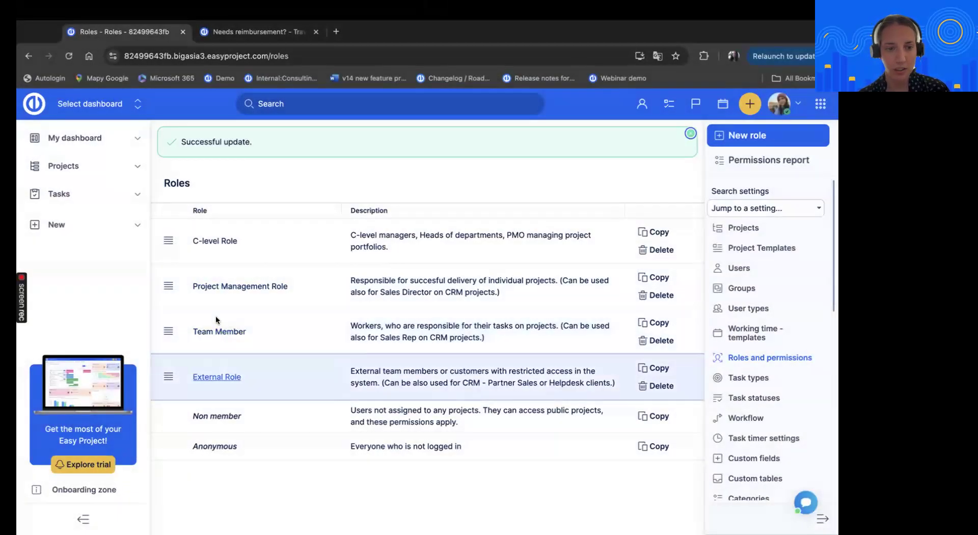
# Reopen the Team Member role in the main browser window and highlight its Accounts visibility setting
pyautogui.click(217, 332)
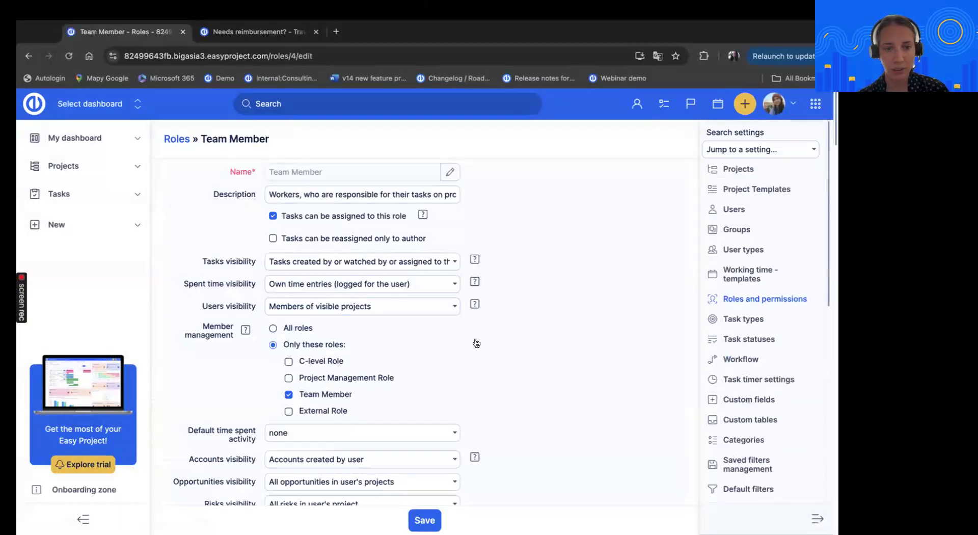
pyautogui.scroll(-2, 561, 315)
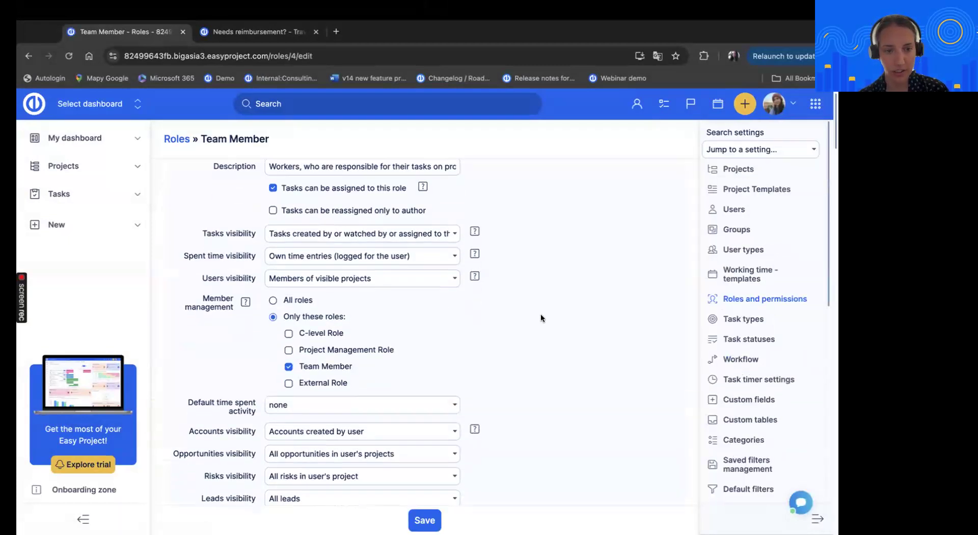
pyautogui.scroll(-2, 583, 312)
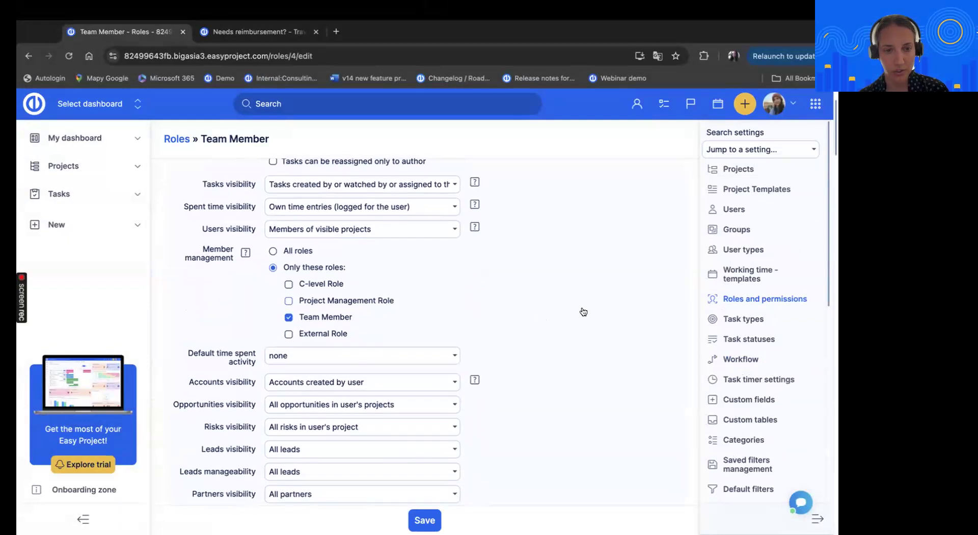
pyautogui.scroll(-1, 558, 285)
pyautogui.scroll(-2, 561, 287)
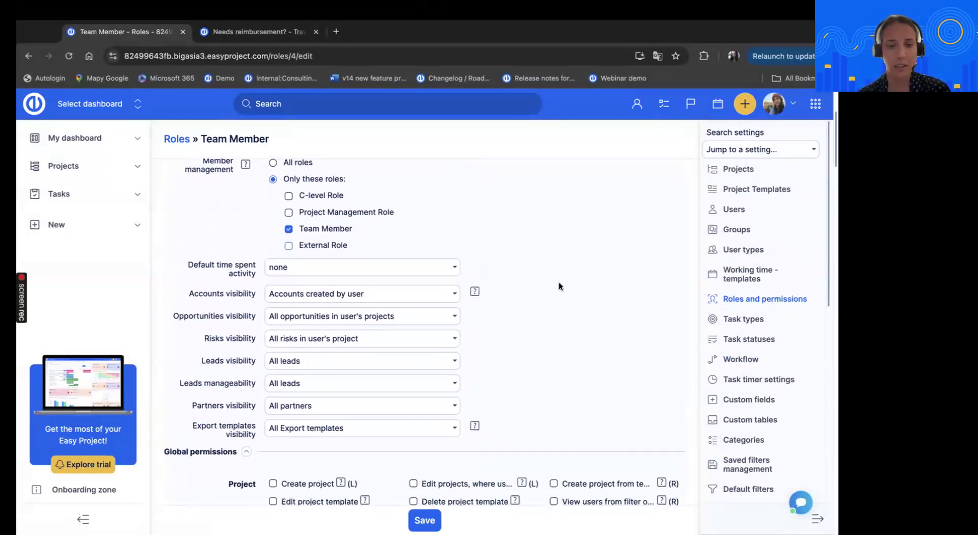
pyautogui.click(187, 297)
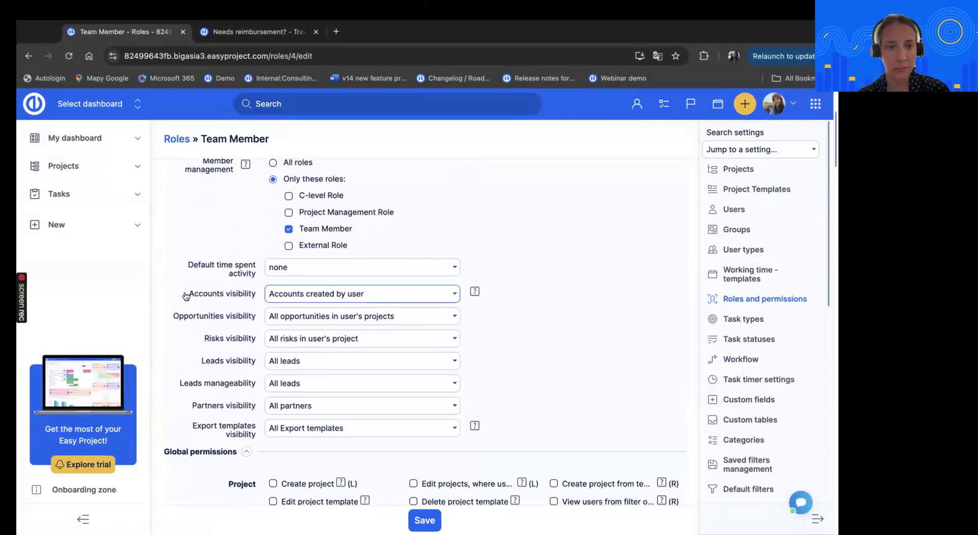
pyautogui.moveTo(188, 297); pyautogui.dragTo(268, 290)
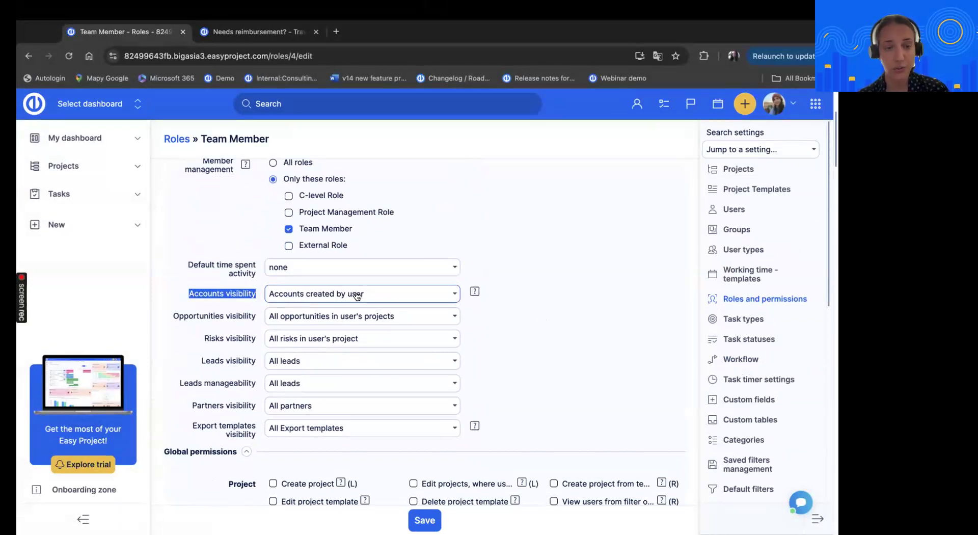
# Set the role's Accounts visibility to All accounts and save the role
pyautogui.click(395, 297)
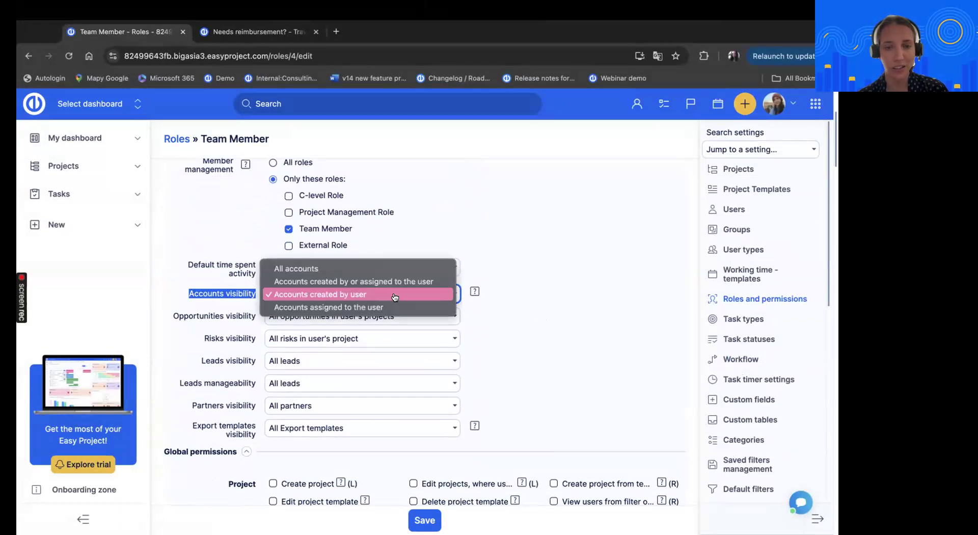
pyautogui.click(421, 272)
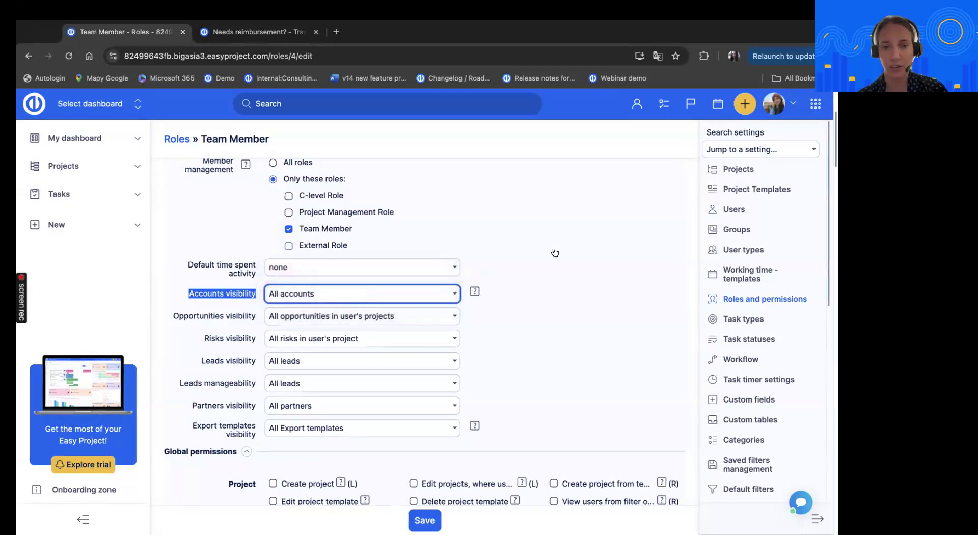
pyautogui.scroll(-1, 552, 247)
pyautogui.scroll(1, 555, 252)
pyautogui.click(425, 520)
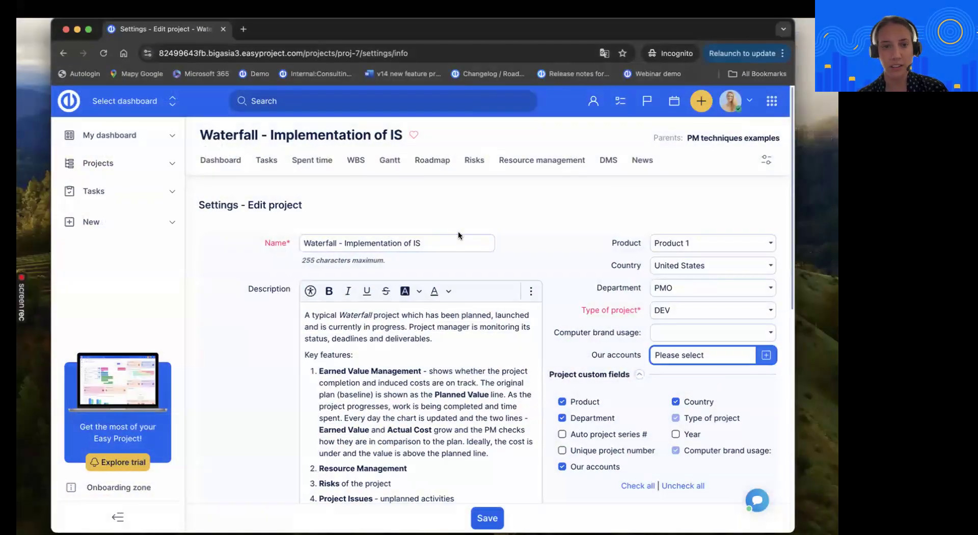
# Open the Waterfall project for editing again in the incognito window, review the accounts offered by Our accounts, and close the selection without choosing one
pyautogui.click(219, 161)
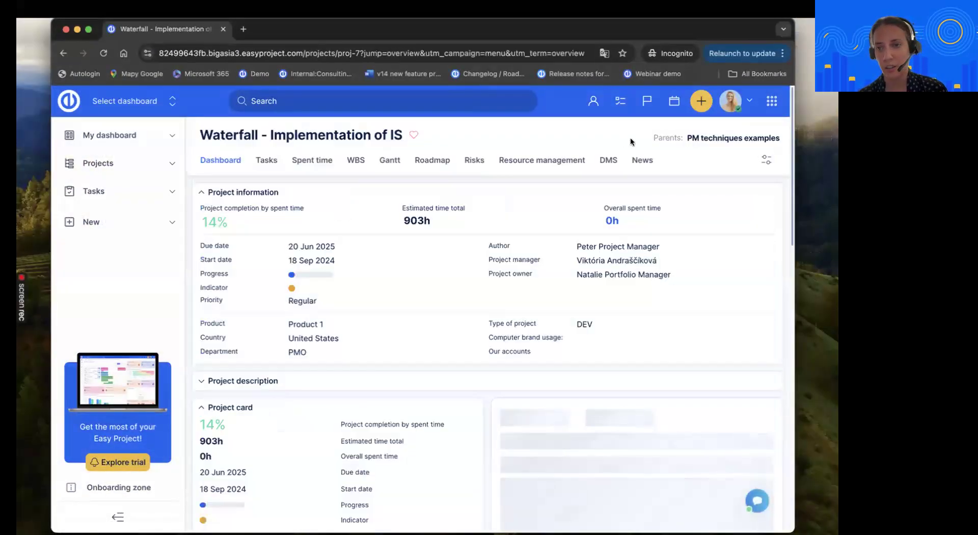
pyautogui.click(767, 158)
pyautogui.click(721, 189)
pyautogui.click(678, 355)
pyautogui.click(601, 131)
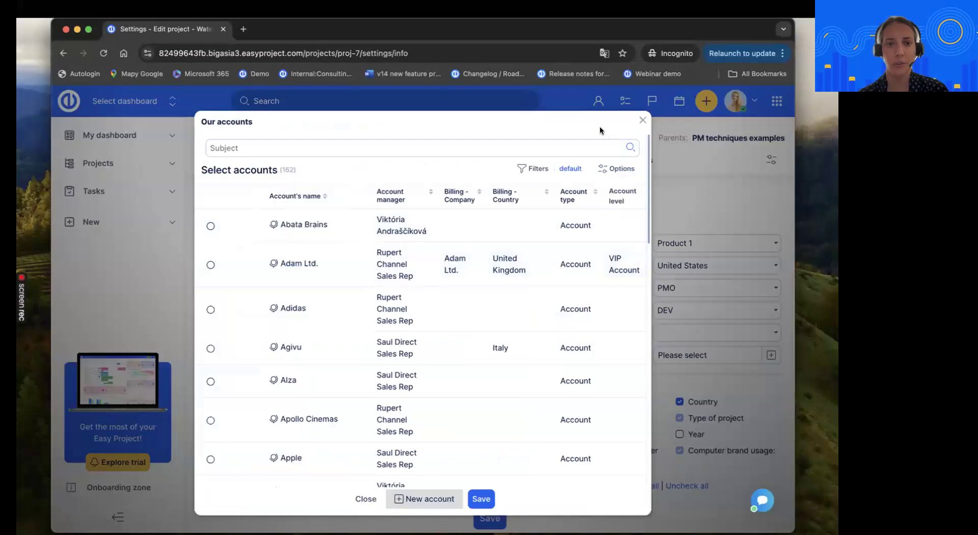
pyautogui.scroll(-2, 469, 175)
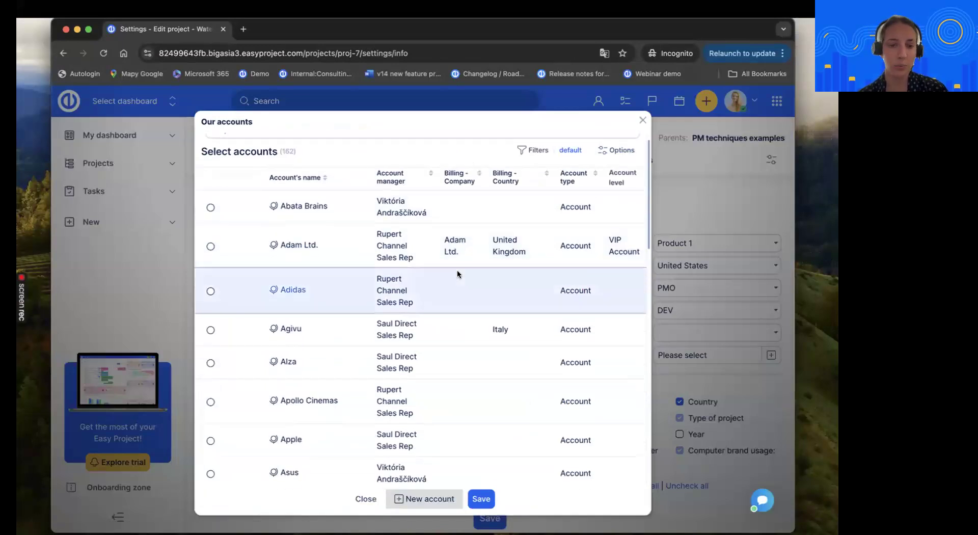
pyautogui.scroll(2, 469, 222)
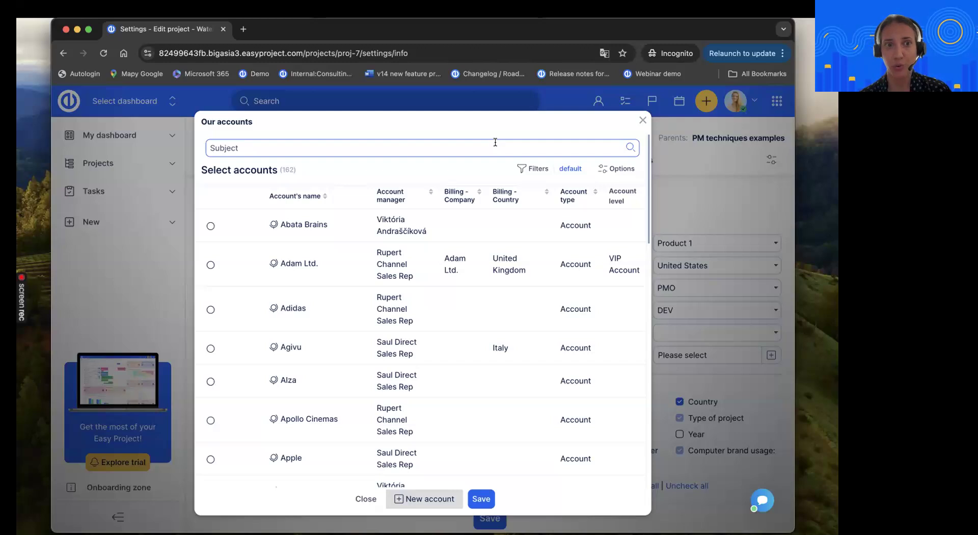
pyautogui.click(642, 122)
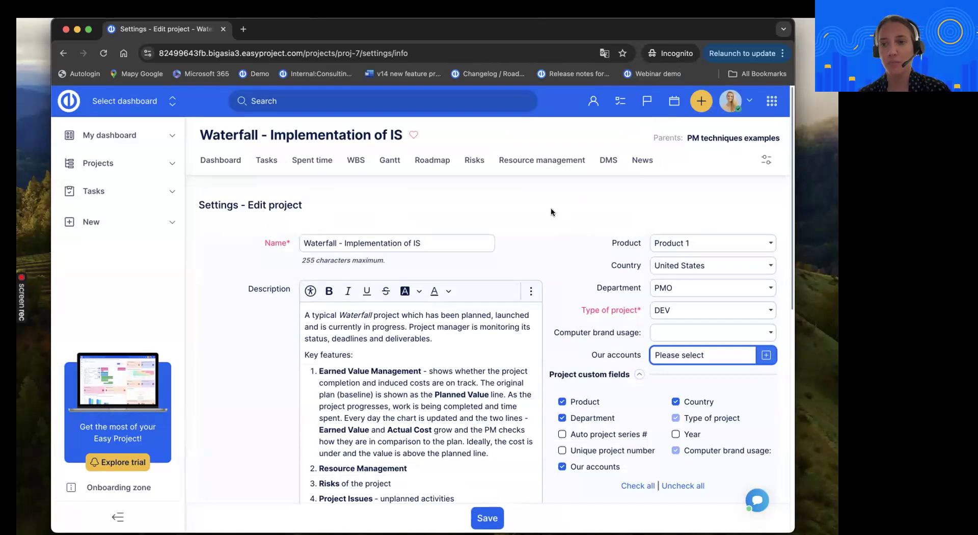
# Reload the Waterfall project's edit form and view its custom fields
pyautogui.click(760, 162)
pyautogui.click(735, 188)
pyautogui.scroll(-1, 561, 243)
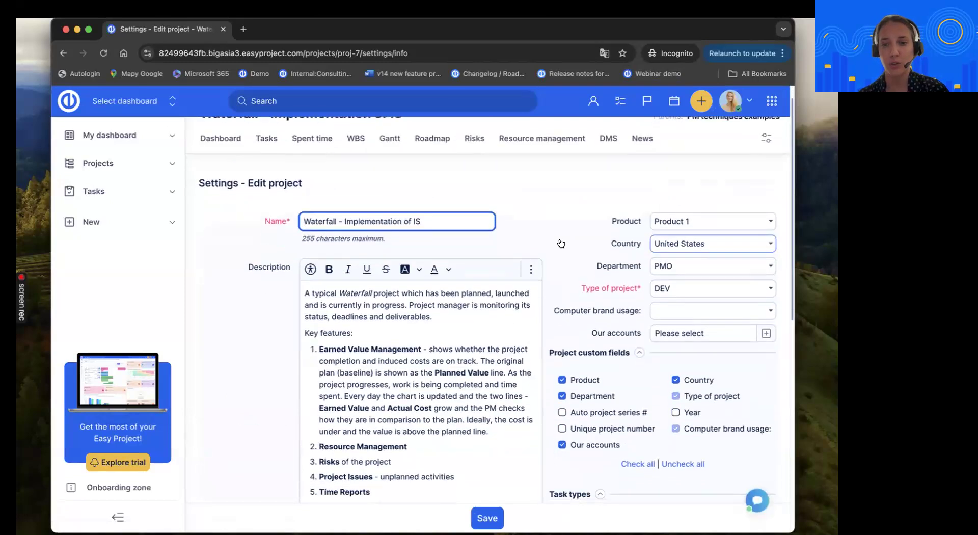
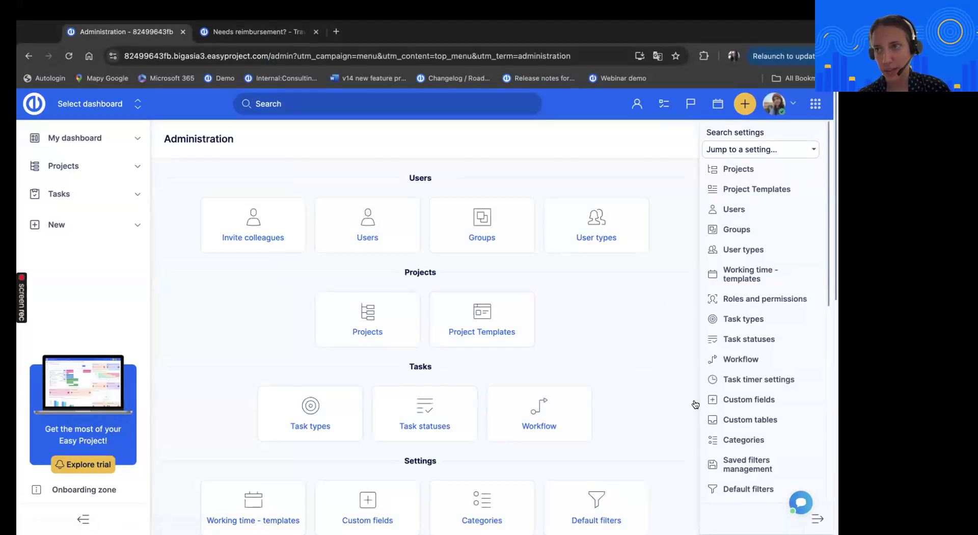
# Open the custom fields administration, expand the Projects group, and review its fields
pyautogui.click(745, 403)
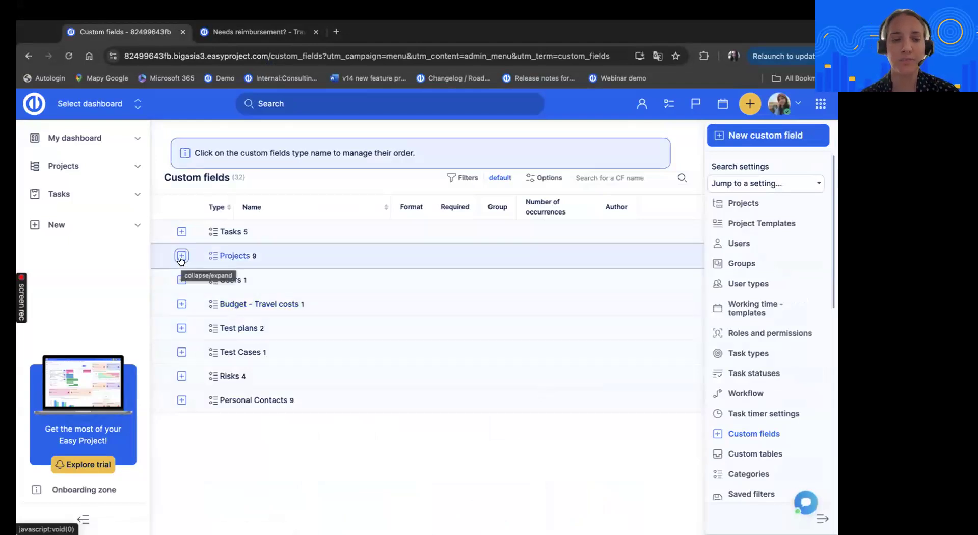
pyautogui.click(181, 256)
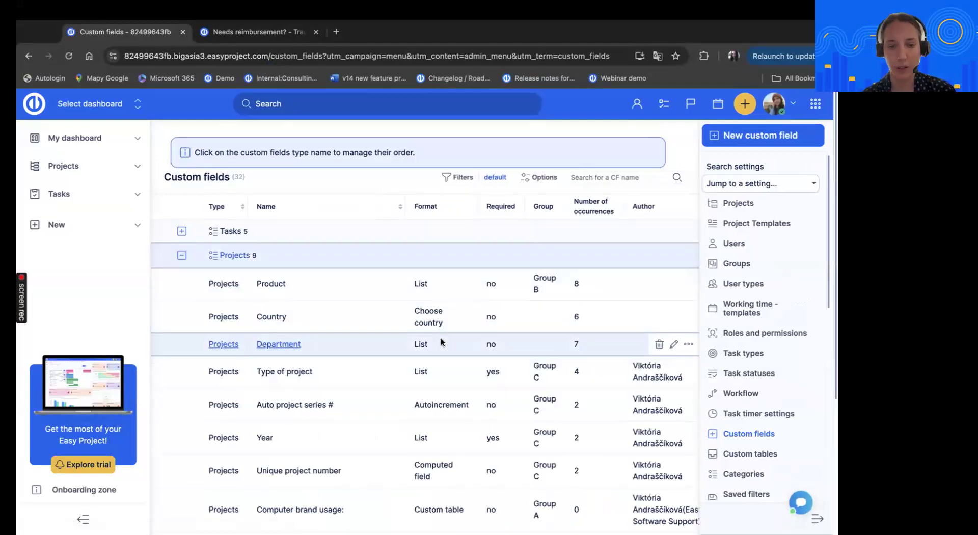
pyautogui.scroll(-2, 443, 342)
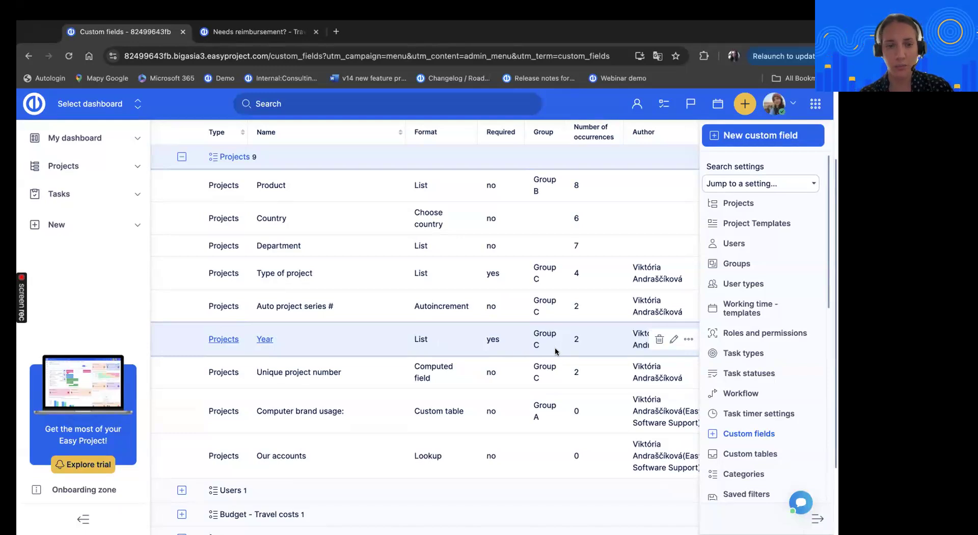
pyautogui.scroll(-2, 535, 380)
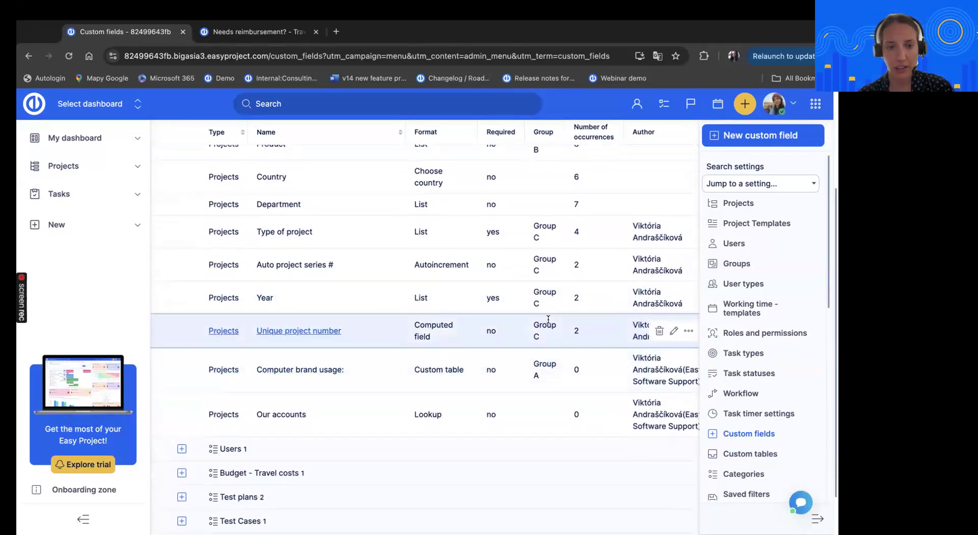
pyautogui.scroll(1, 555, 295)
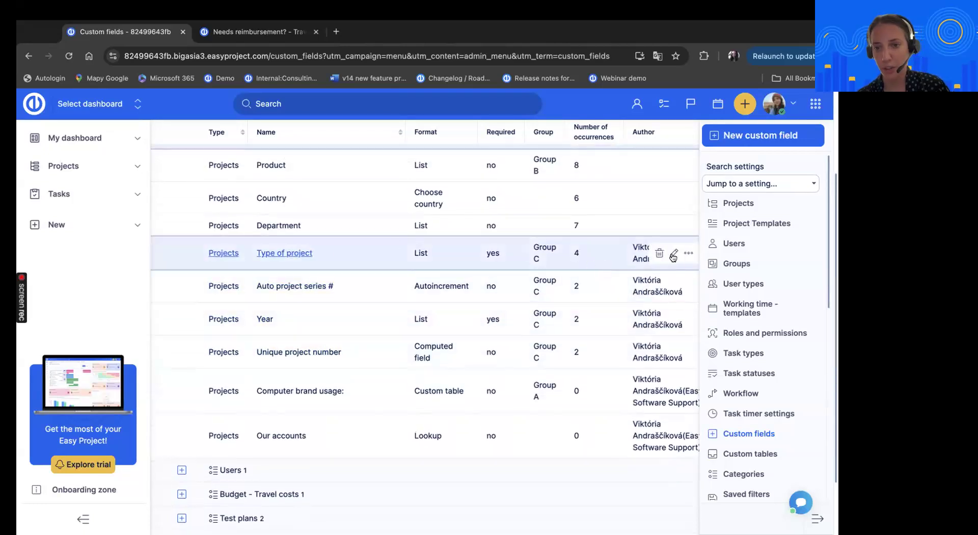
# Open the Type of project field's settings, review its format and possible values, and return to the Projects custom fields list
pyautogui.click(673, 253)
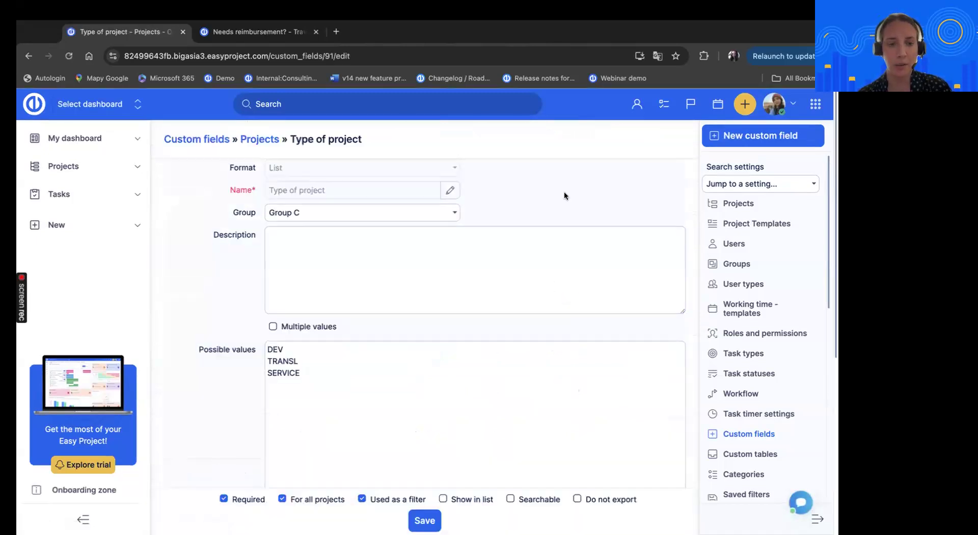
pyautogui.scroll(-1, 546, 210)
pyautogui.scroll(1, 536, 219)
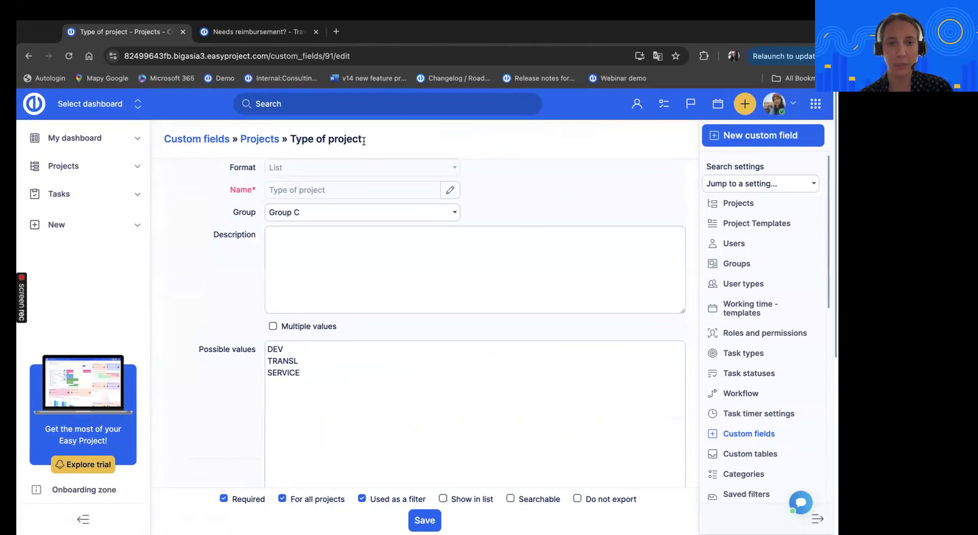
pyautogui.click(257, 139)
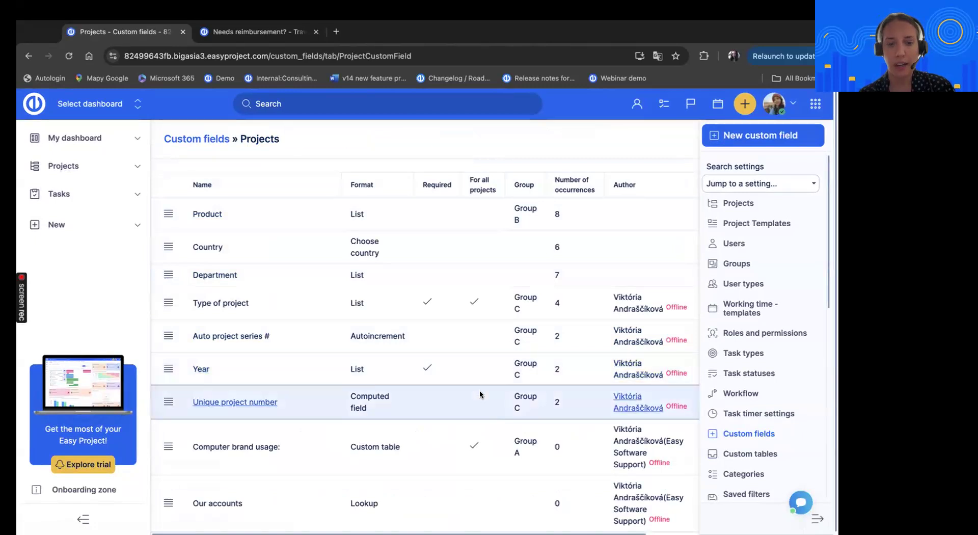
# Open the Auto project series # field, review its autoincrement settings and number range, and return to the Projects custom fields list
pyautogui.scroll(-1, 480, 395)
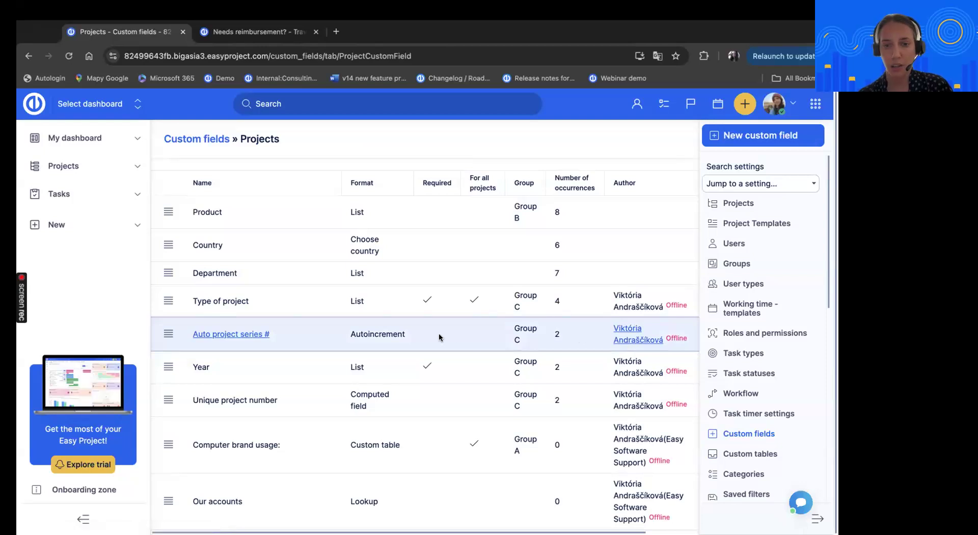
pyautogui.click(224, 335)
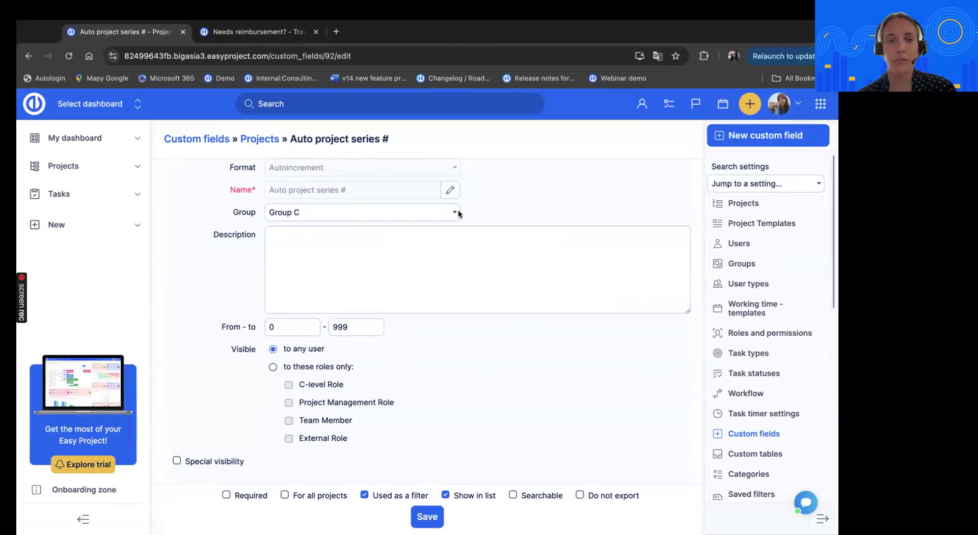
pyautogui.click(395, 239)
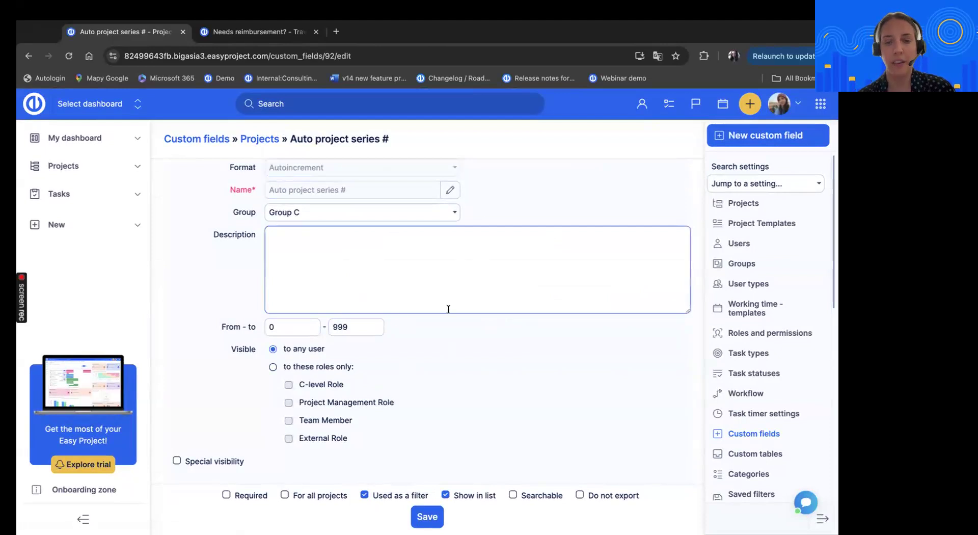
pyautogui.click(259, 144)
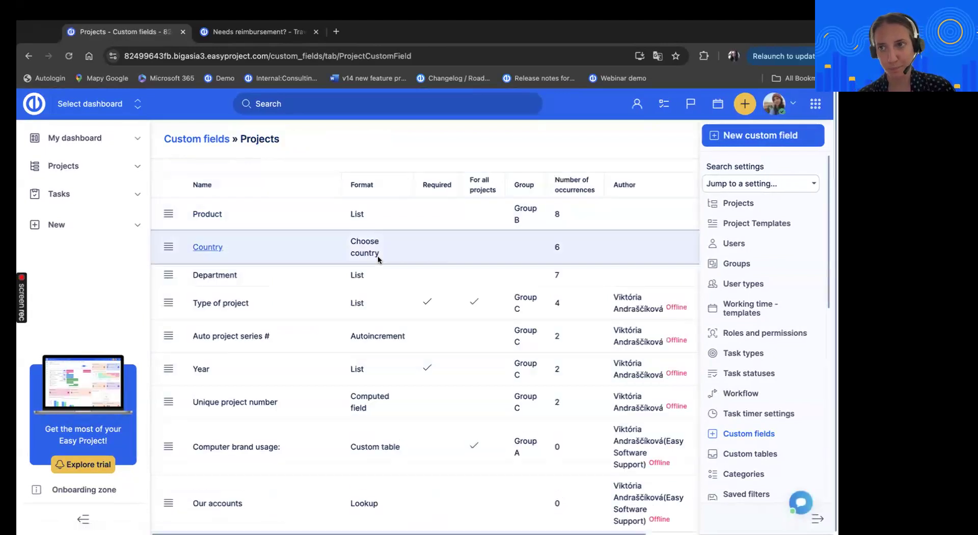
# Open the Year field, review its possible values, and return to the Projects custom fields list
pyautogui.scroll(-1, 478, 359)
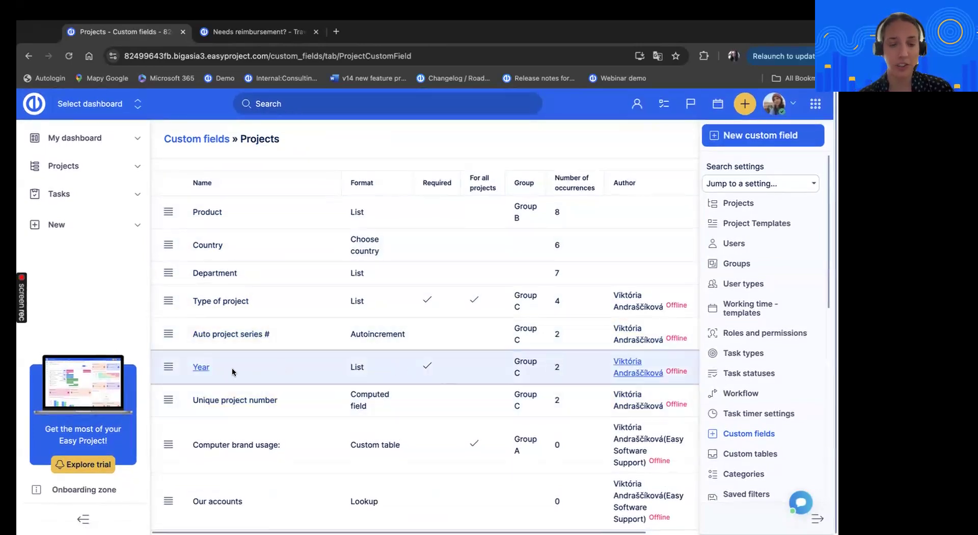
pyautogui.click(198, 369)
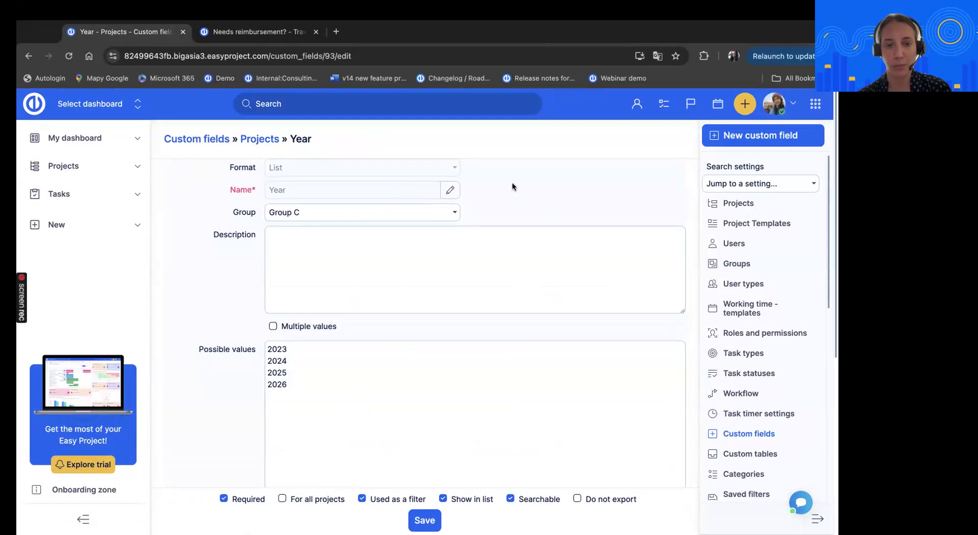
pyautogui.click(257, 138)
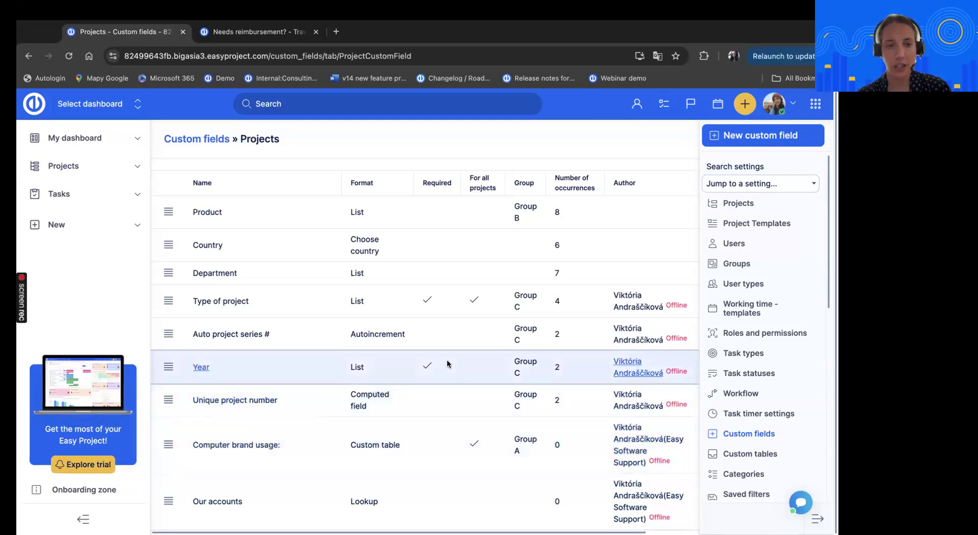
# Open the Unique project number computed field and examine the custom field references in its formula
pyautogui.click(256, 401)
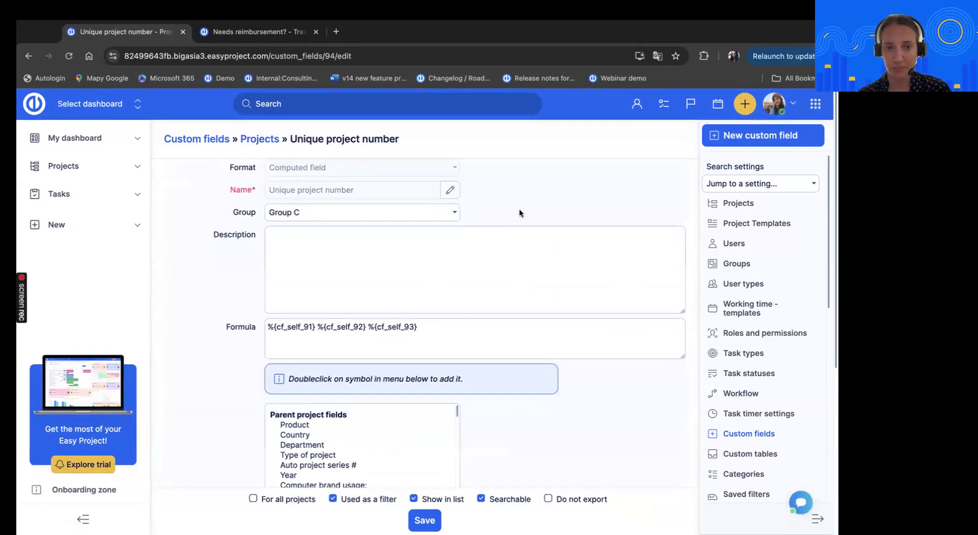
pyautogui.click(504, 282)
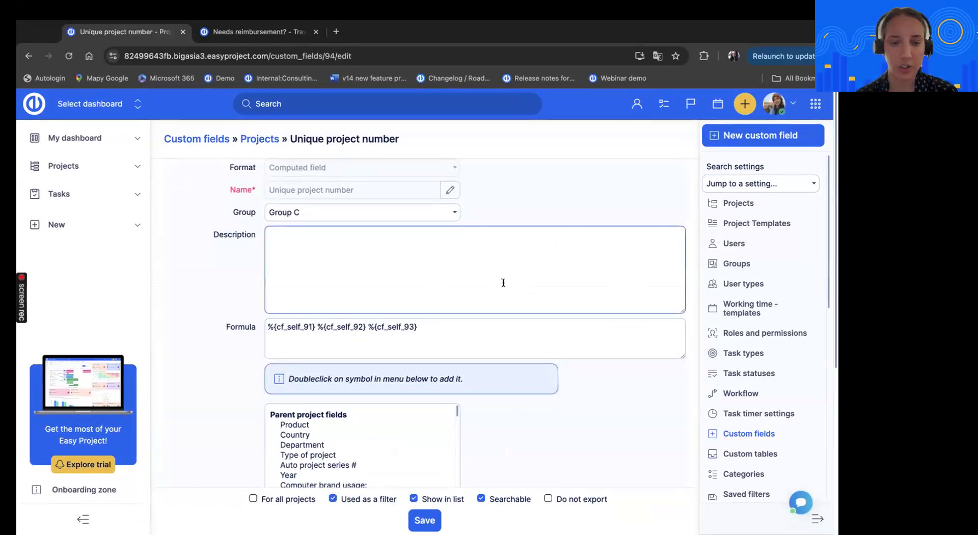
pyautogui.scroll(-1, 463, 314)
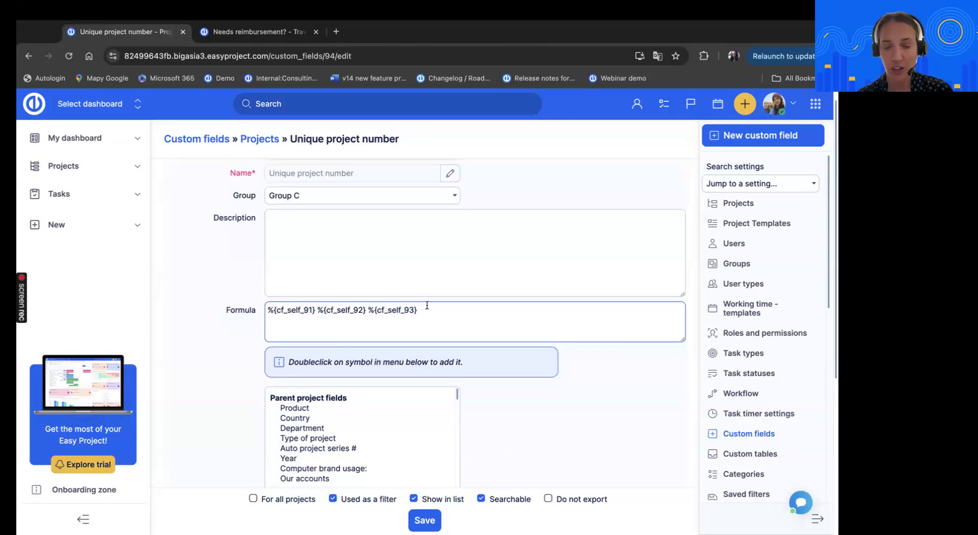
pyautogui.scroll(-2, 489, 298)
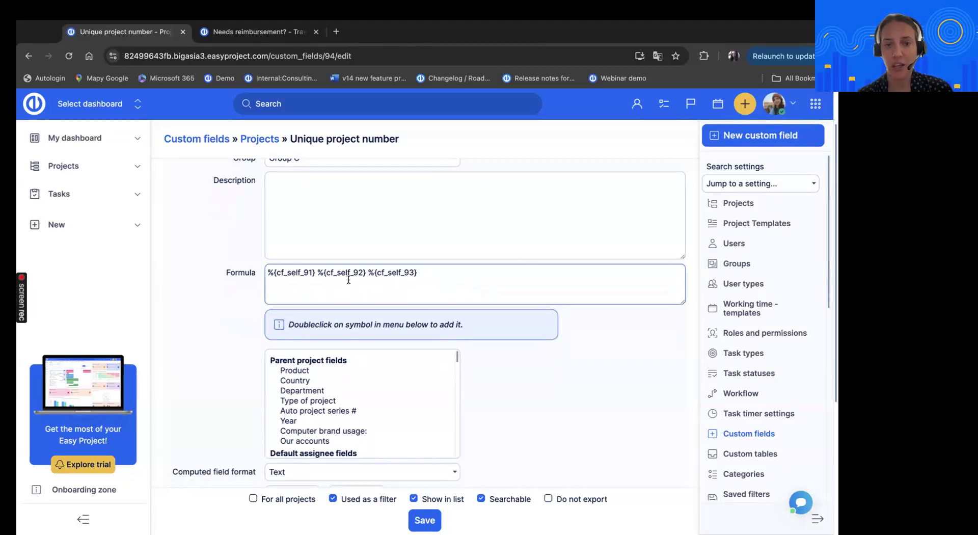
pyautogui.click(316, 271)
pyautogui.scroll(-1, 487, 267)
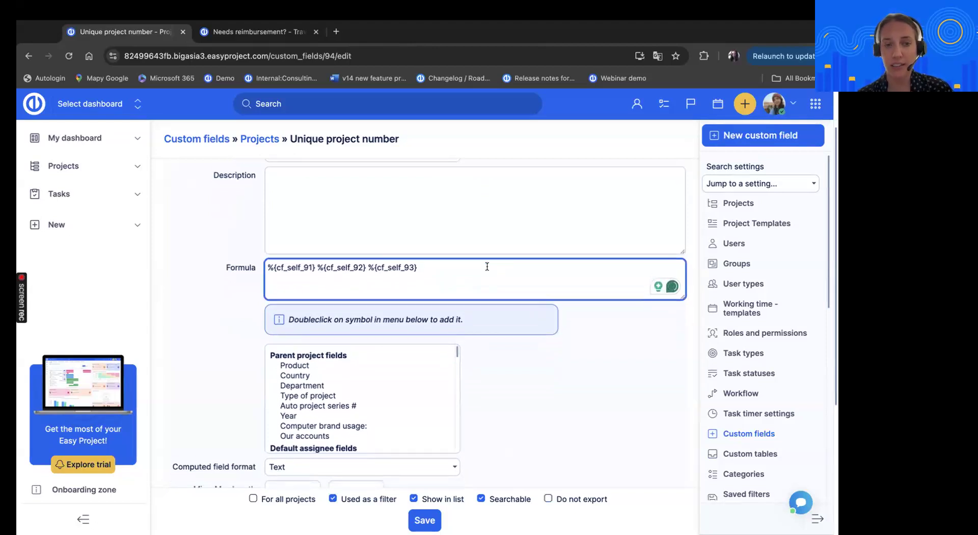
pyautogui.scroll(-1, 487, 267)
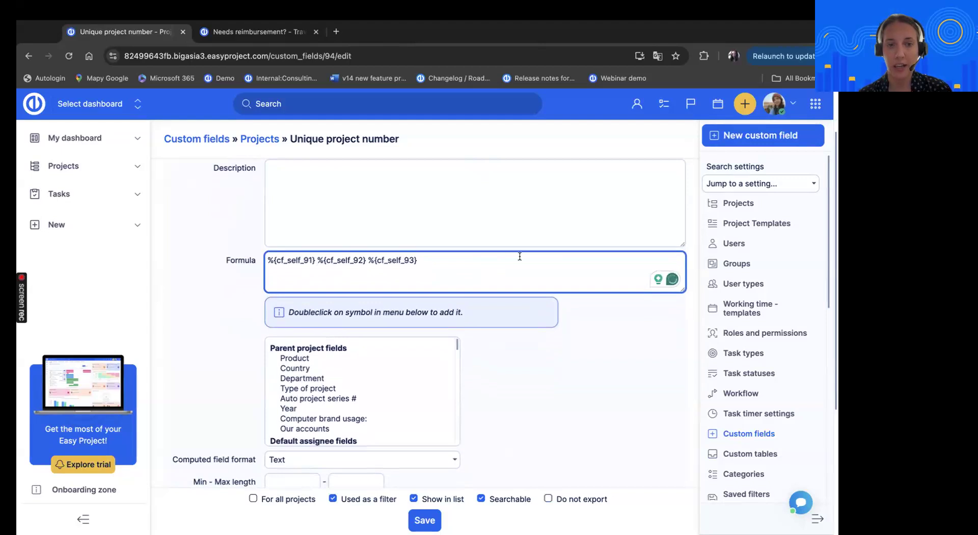
# Browse the symbols available for the Unique project number formula and highlight the whole formula text
pyautogui.scroll(-2, 312, 385)
pyautogui.scroll(-2, 312, 385)
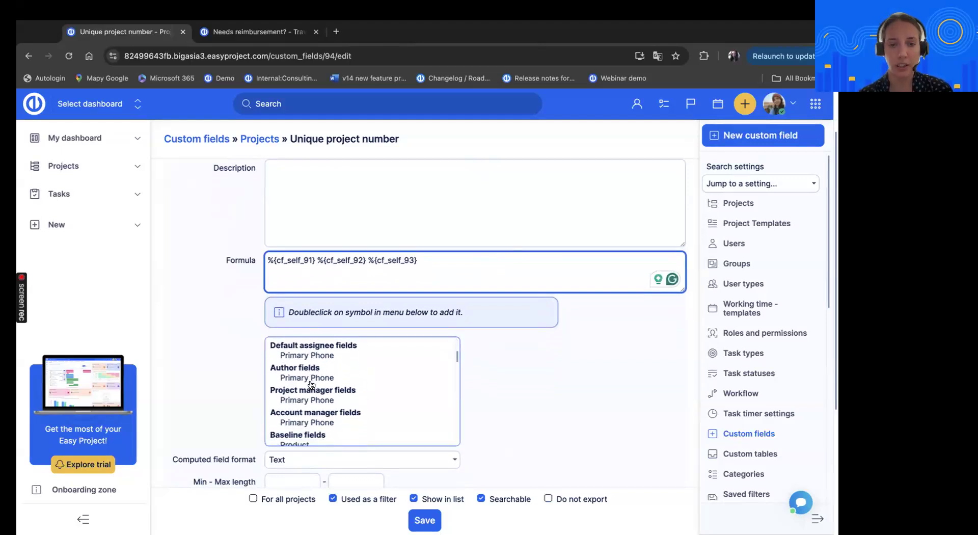
pyautogui.scroll(4, 312, 385)
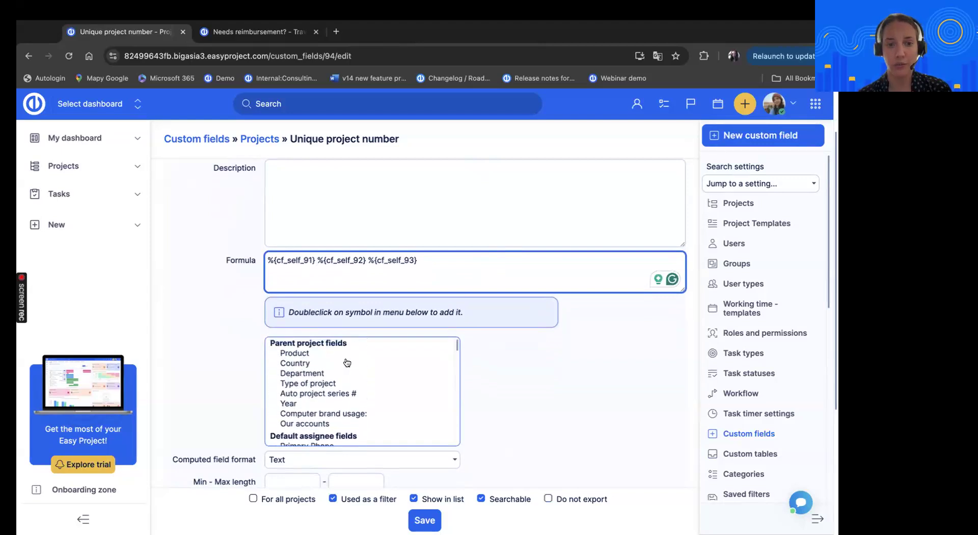
pyautogui.scroll(-1, 513, 365)
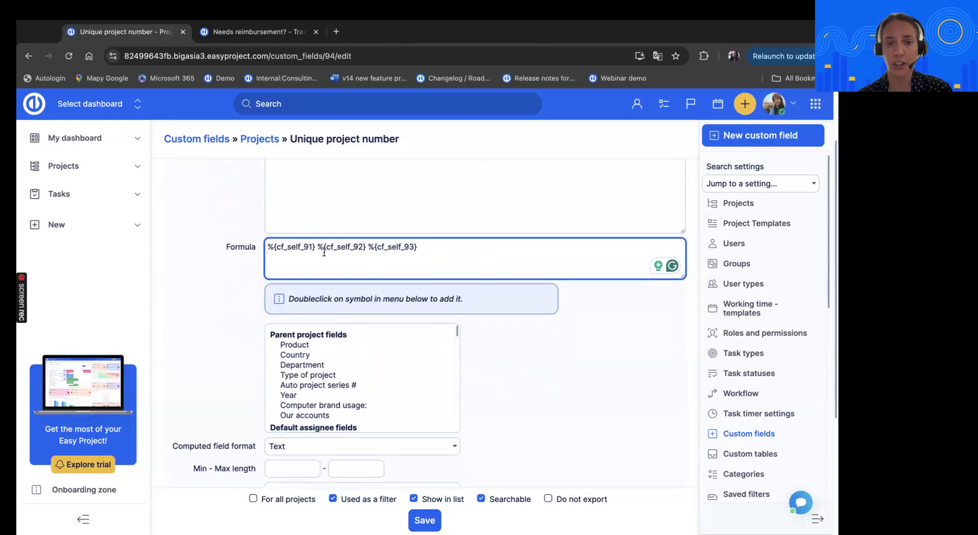
pyautogui.scroll(-2, 343, 393)
pyautogui.scroll(-3, 343, 393)
pyautogui.scroll(1, 378, 365)
pyautogui.moveTo(430, 252); pyautogui.dragTo(243, 253)
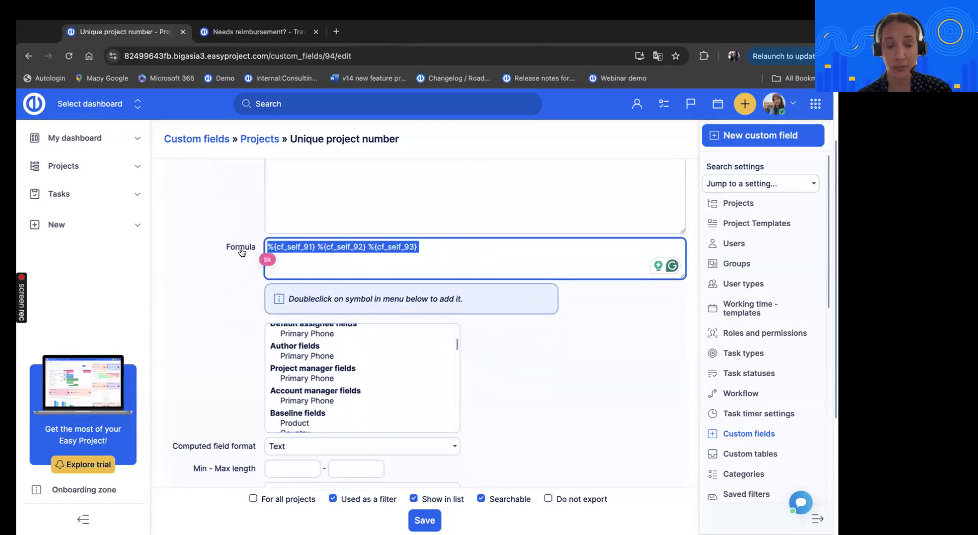
pyautogui.click(225, 311)
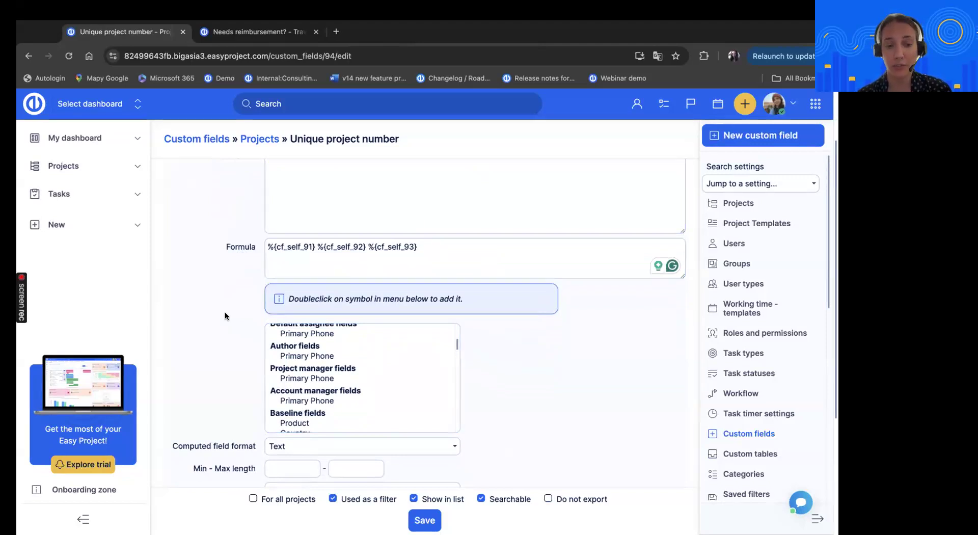
# Review the Computed field format options for Unique project number and keep the format set to Text
pyautogui.scroll(-1, 224, 312)
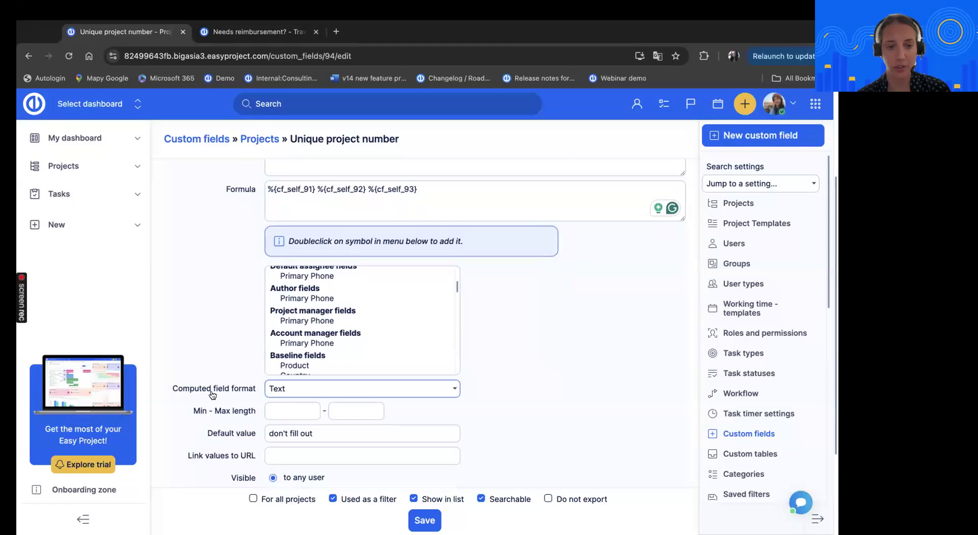
pyautogui.click(454, 389)
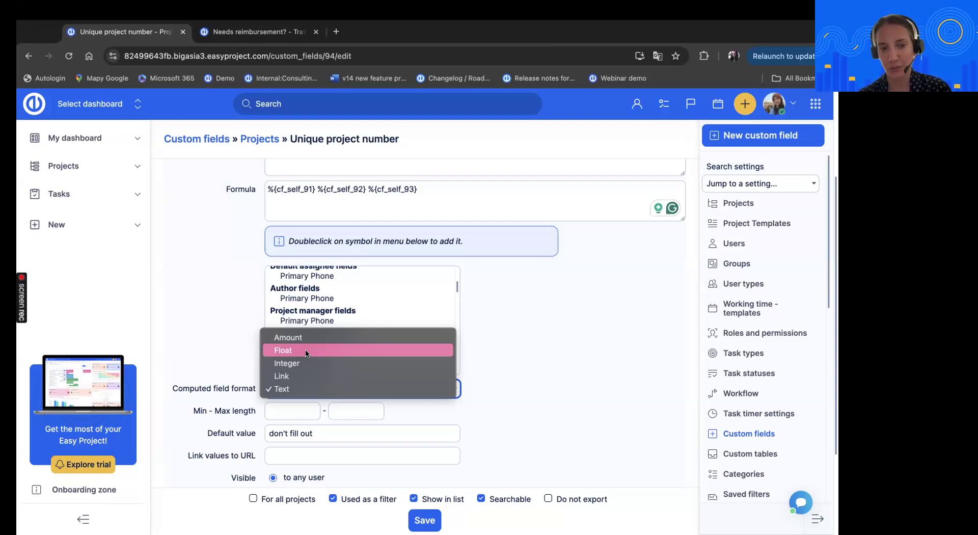
pyautogui.click(549, 334)
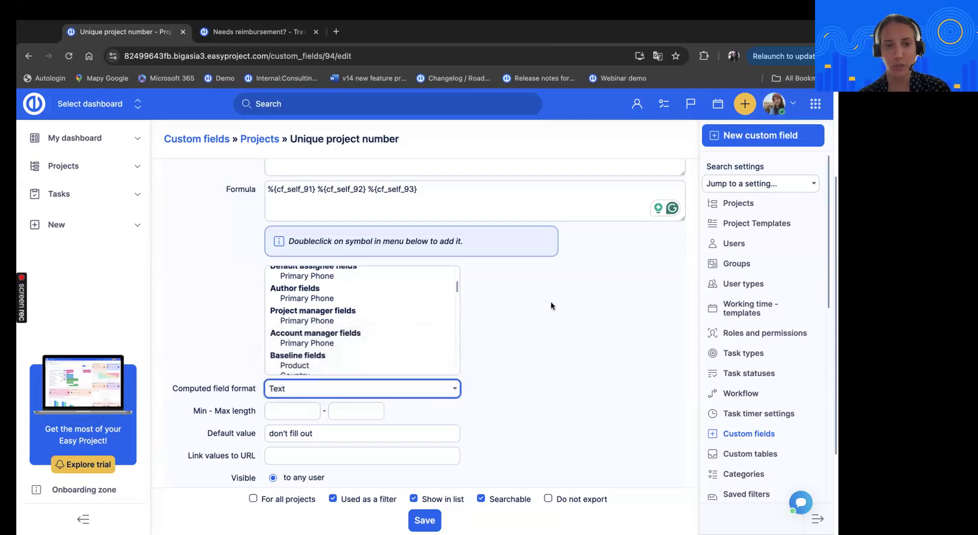
pyautogui.scroll(3, 551, 301)
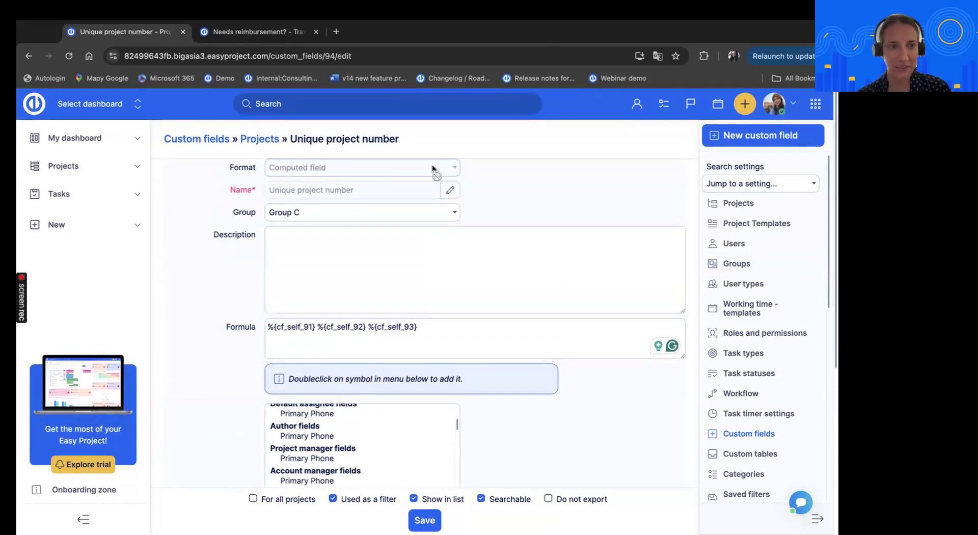
# Open the Building a house project under PM techniques examples and view the custom fields in its project information
pyautogui.click(101, 174)
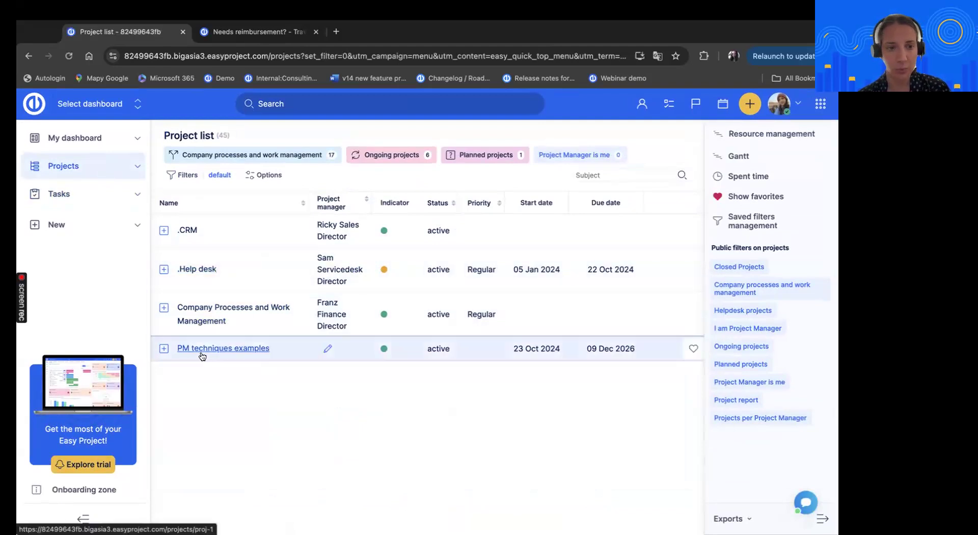
pyautogui.click(163, 349)
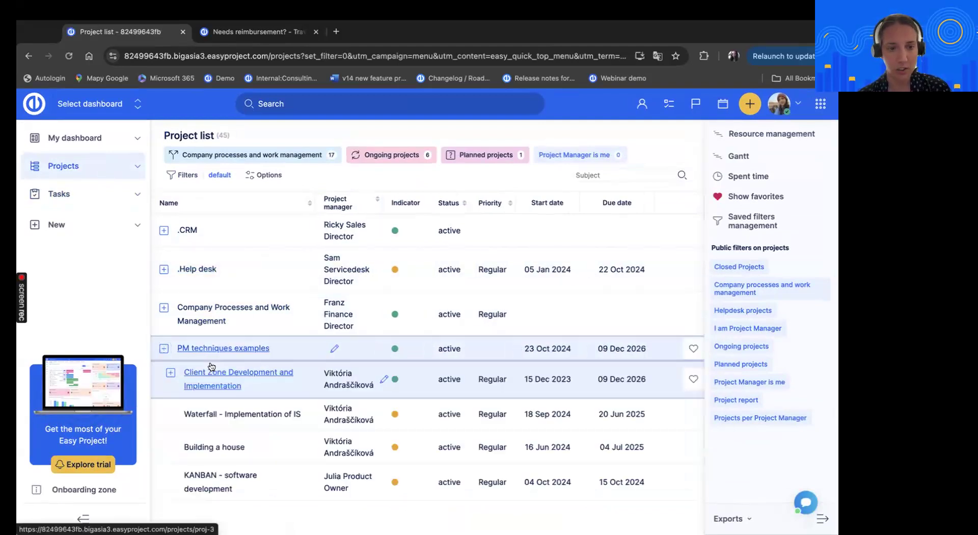
pyautogui.click(227, 448)
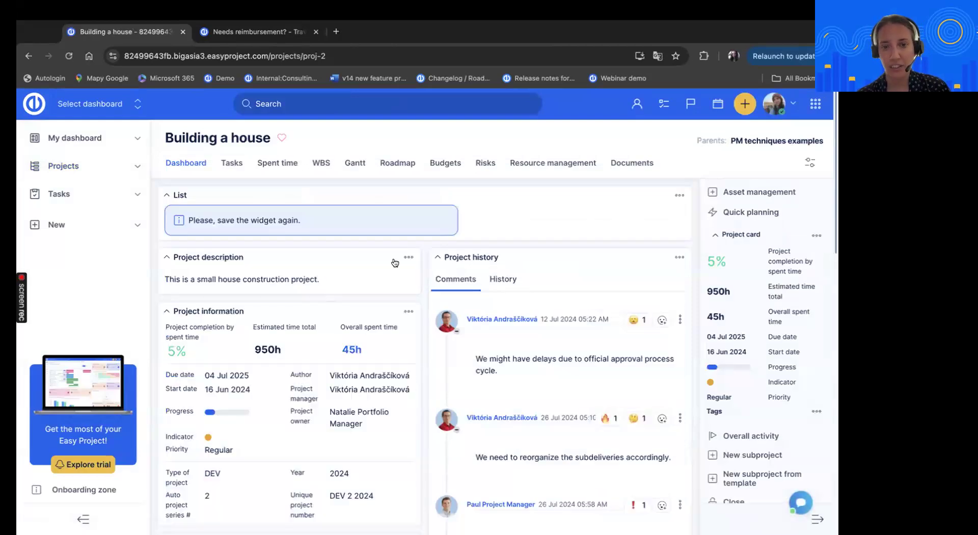
pyautogui.scroll(-2, 504, 240)
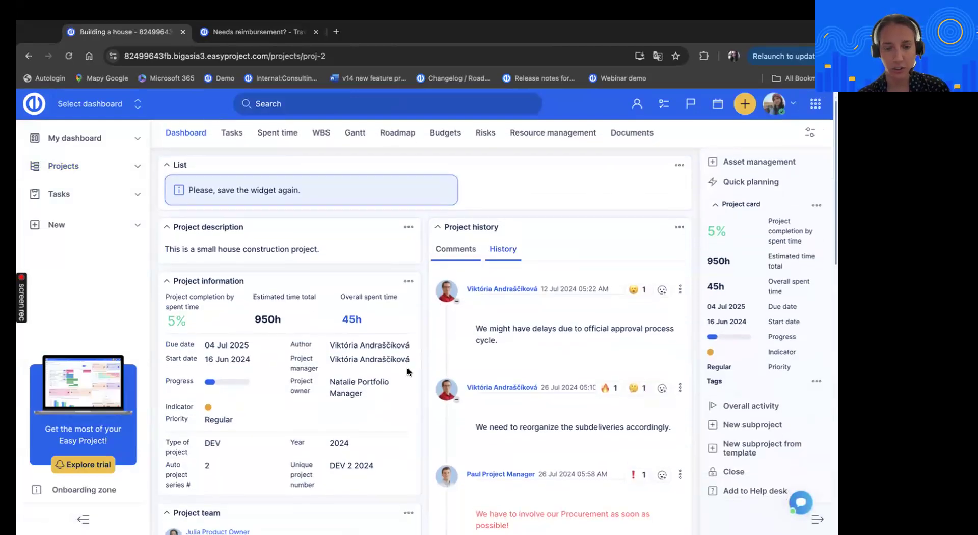
pyautogui.scroll(-2, 413, 333)
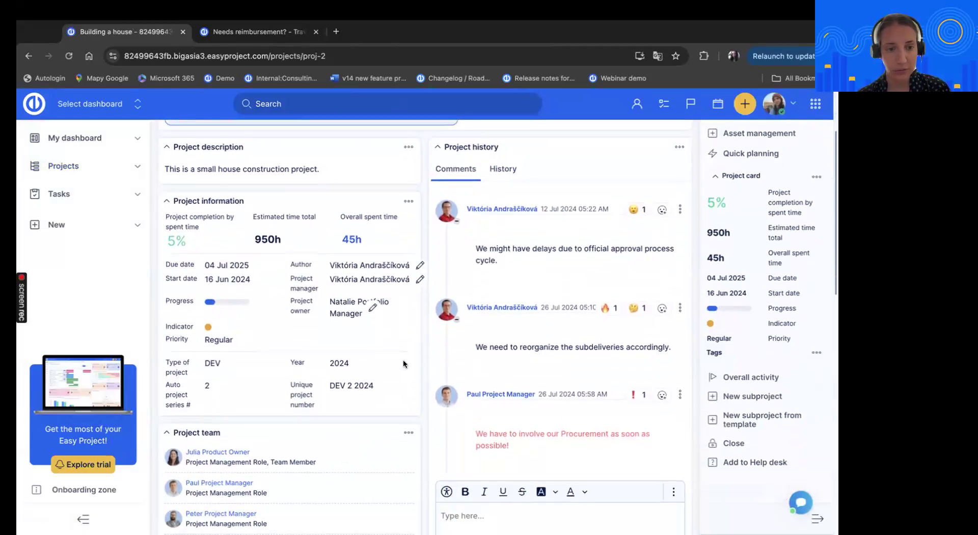
# Review the selectable options of the Year custom field in the project information and leave the value unchanged
pyautogui.scroll(-2, 416, 310)
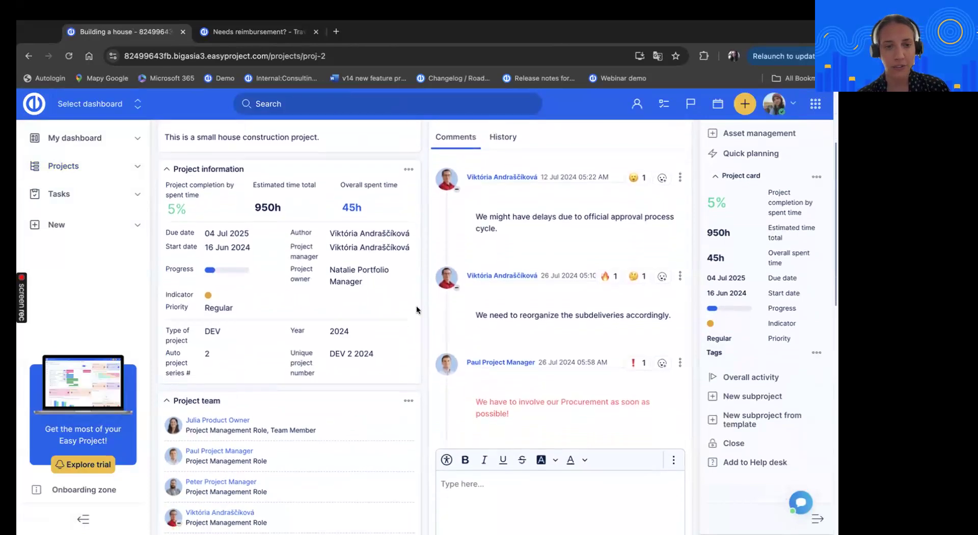
pyautogui.scroll(-1, 421, 258)
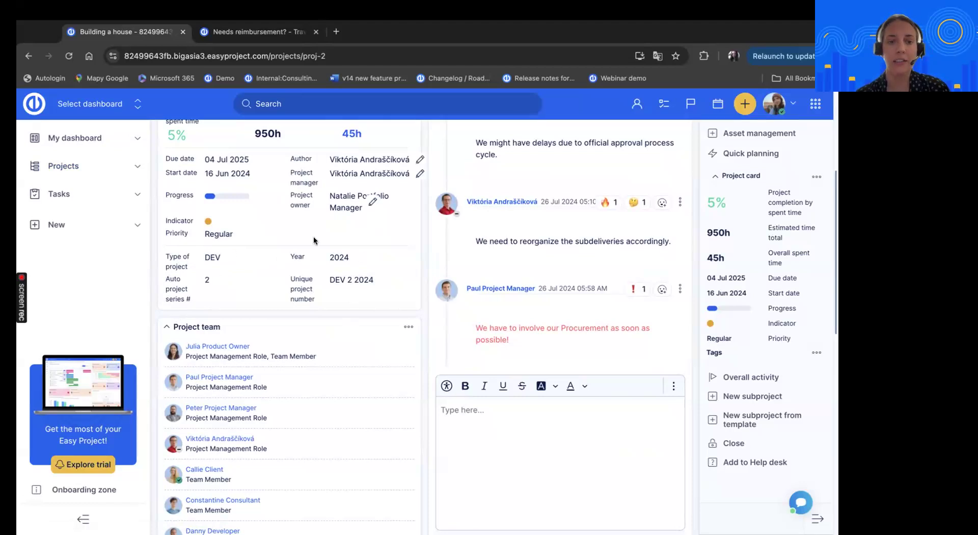
pyautogui.click(358, 258)
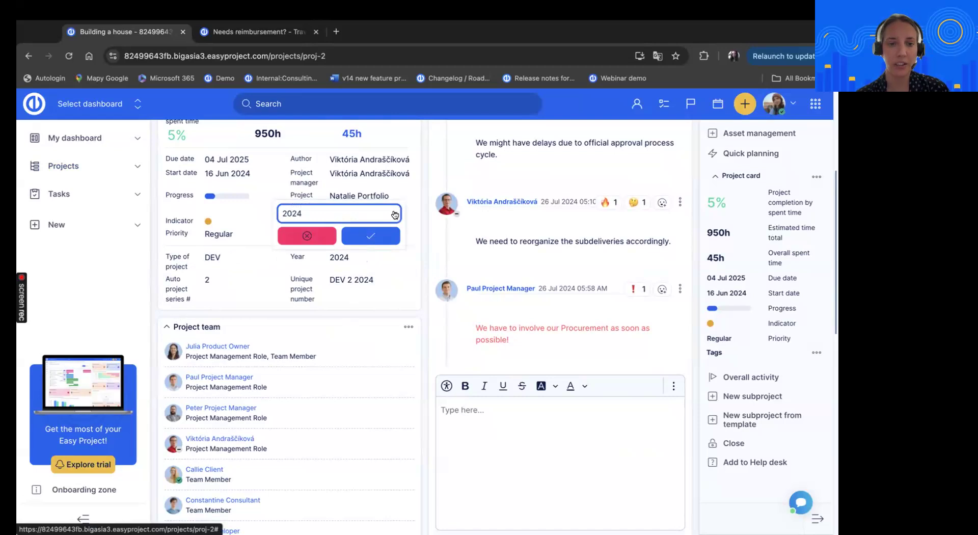
pyautogui.click(395, 215)
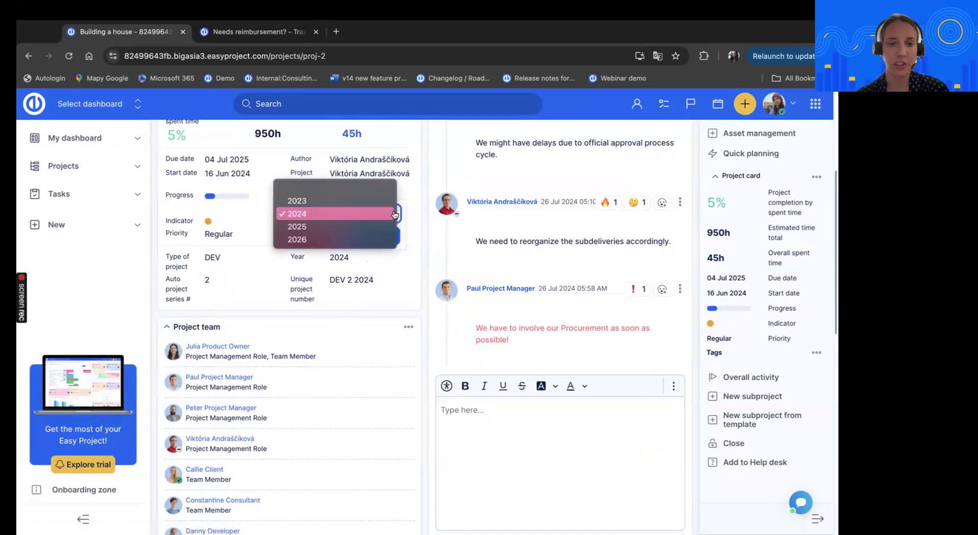
pyautogui.click(429, 262)
pyautogui.click(368, 239)
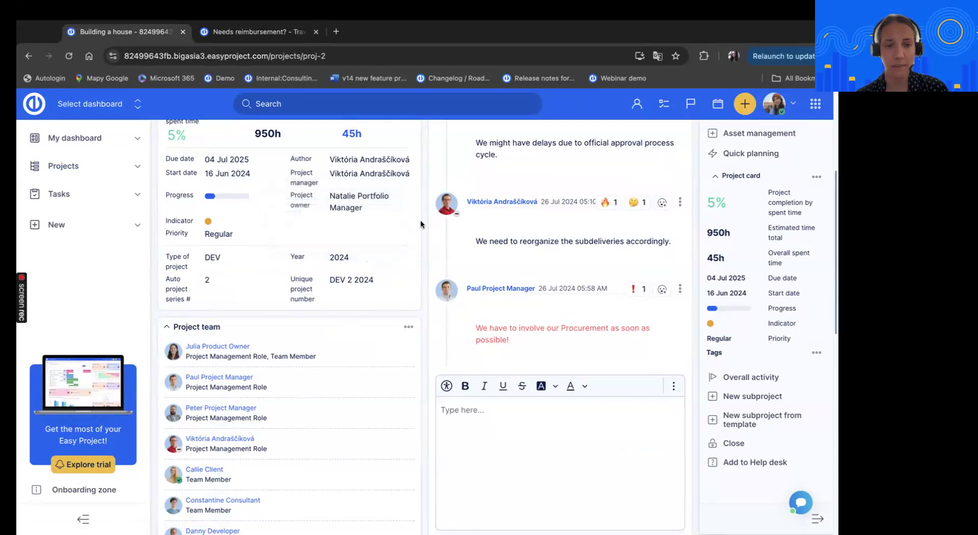
# Highlight the Unique project number value in the project information to show how the custom fields combine
pyautogui.scroll(1, 348, 310)
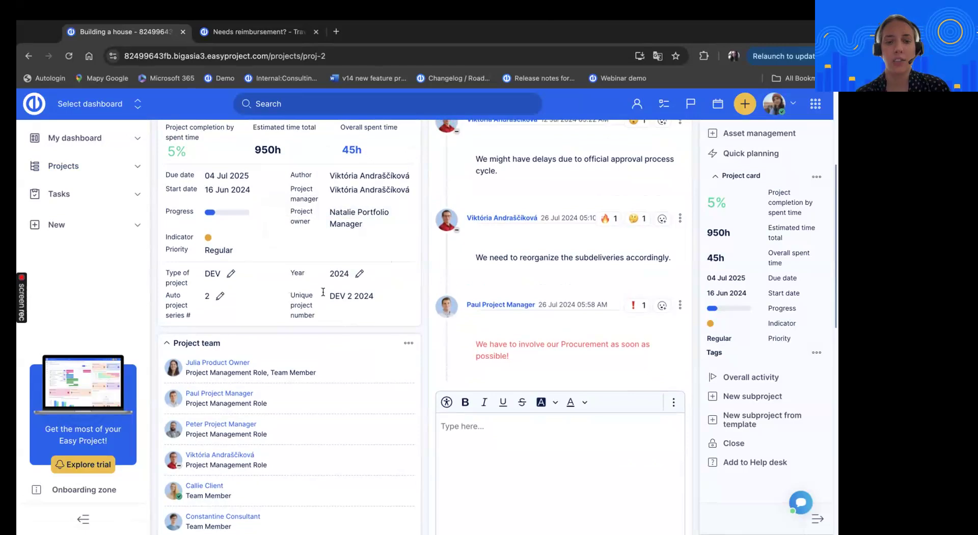
pyautogui.moveTo(329, 294); pyautogui.dragTo(392, 298)
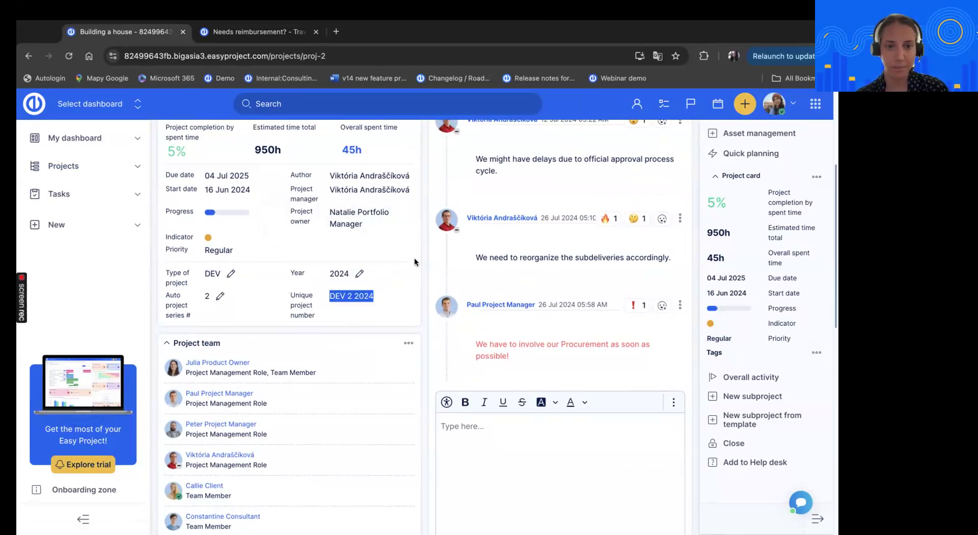
pyautogui.scroll(1, 414, 260)
pyautogui.click(415, 287)
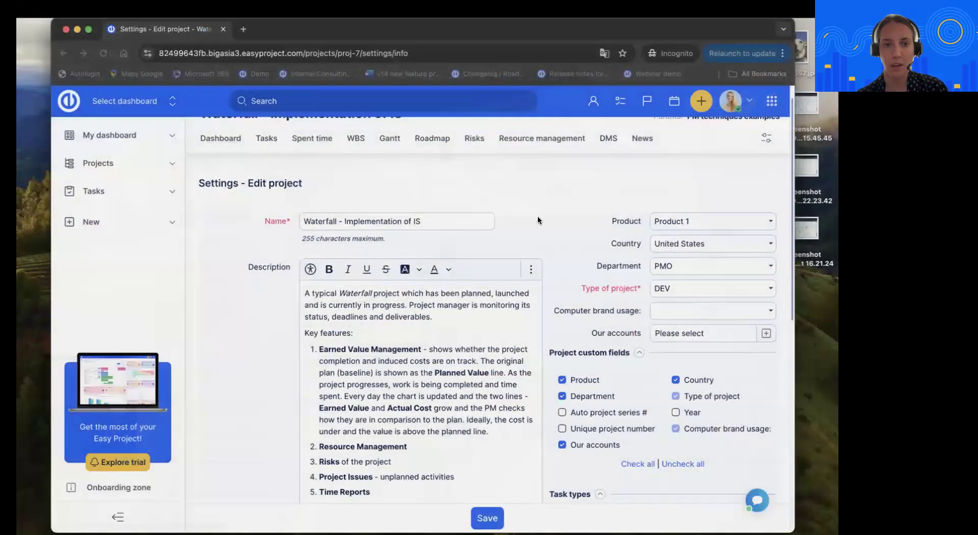
pyautogui.press('super+Tab')
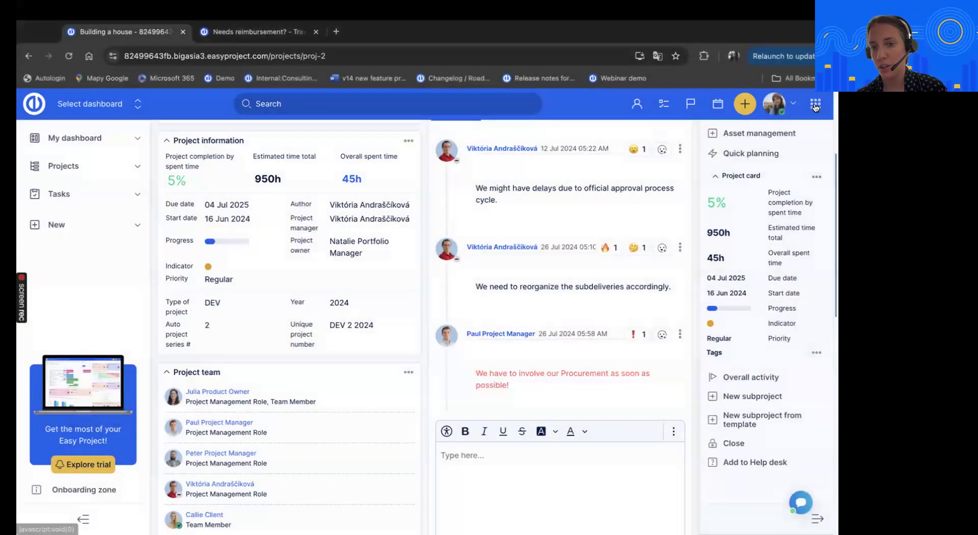
# Open the custom tables in the administration and view the records of the Personal Computers table
pyautogui.click(816, 103)
pyautogui.click(691, 513)
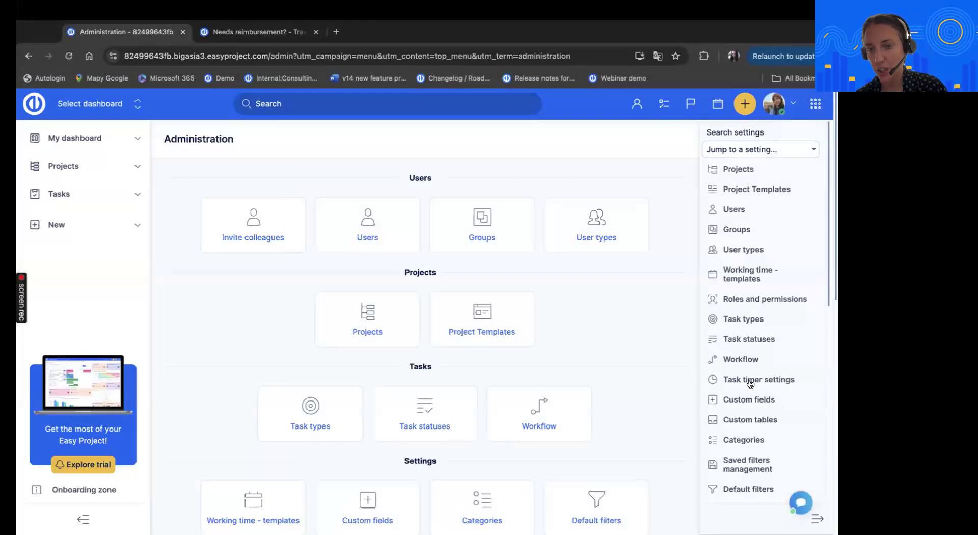
pyautogui.scroll(-1, 749, 381)
pyautogui.click(737, 392)
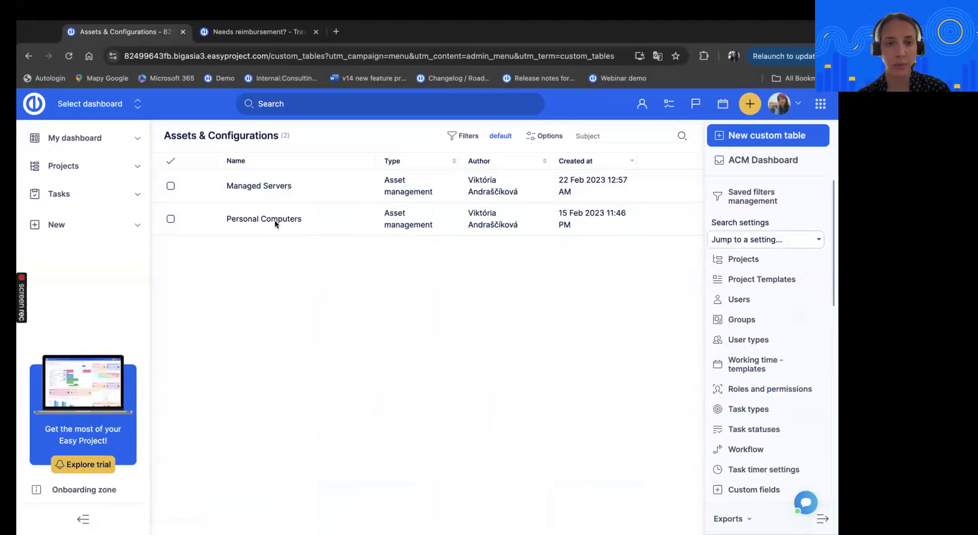
pyautogui.click(257, 219)
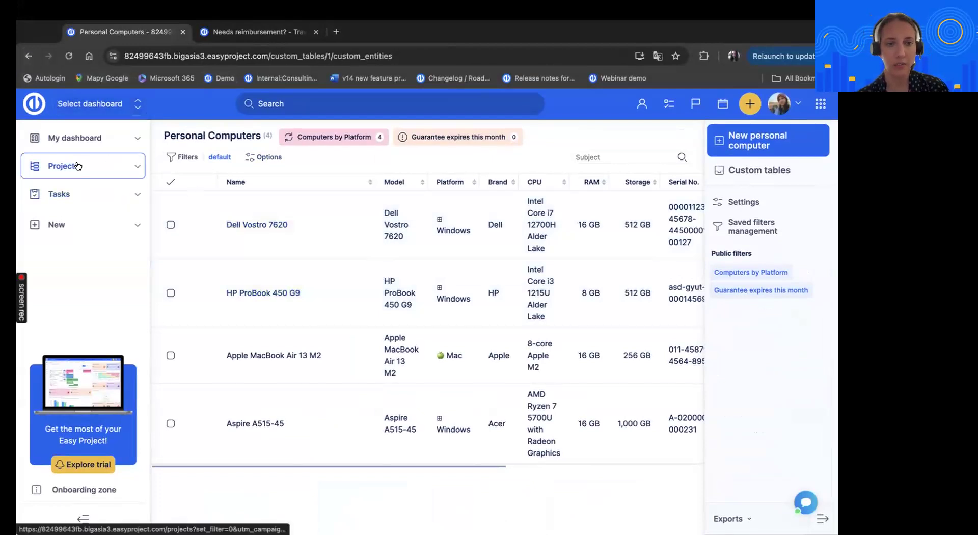
# Open the Waterfall - Implementation of IS project under PM techniques examples
pyautogui.click(101, 174)
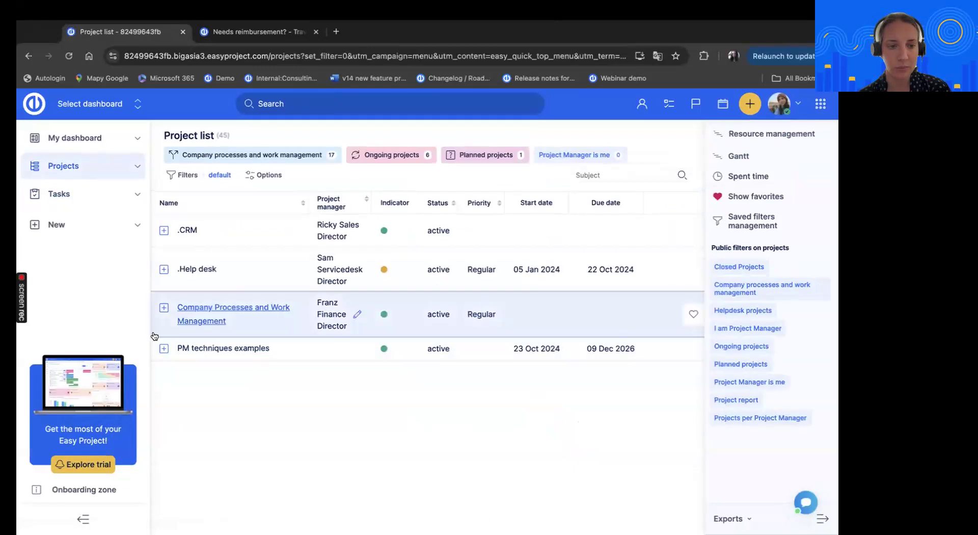
pyautogui.click(163, 348)
pyautogui.click(236, 415)
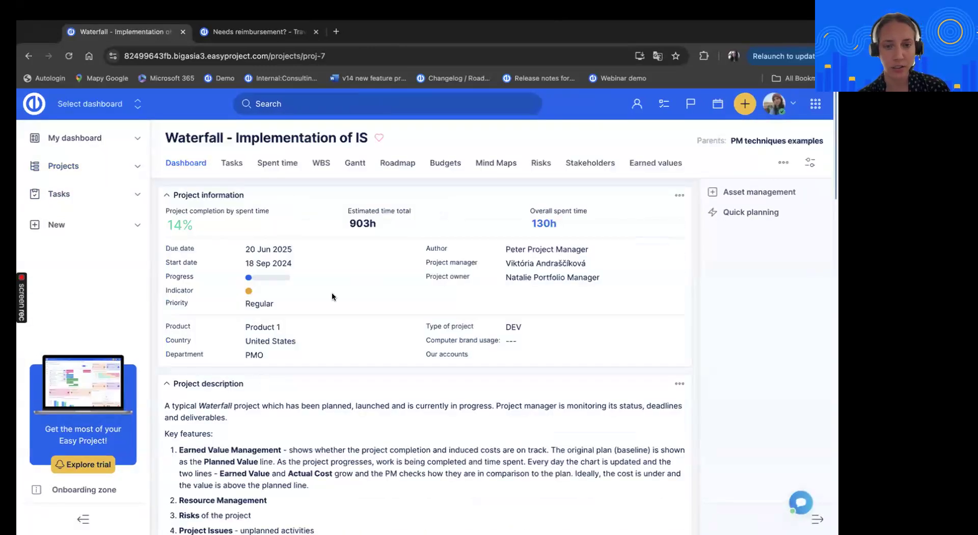
# Review the computers offered by the project's Computer brand usage field and cancel without choosing one
pyautogui.click(523, 340)
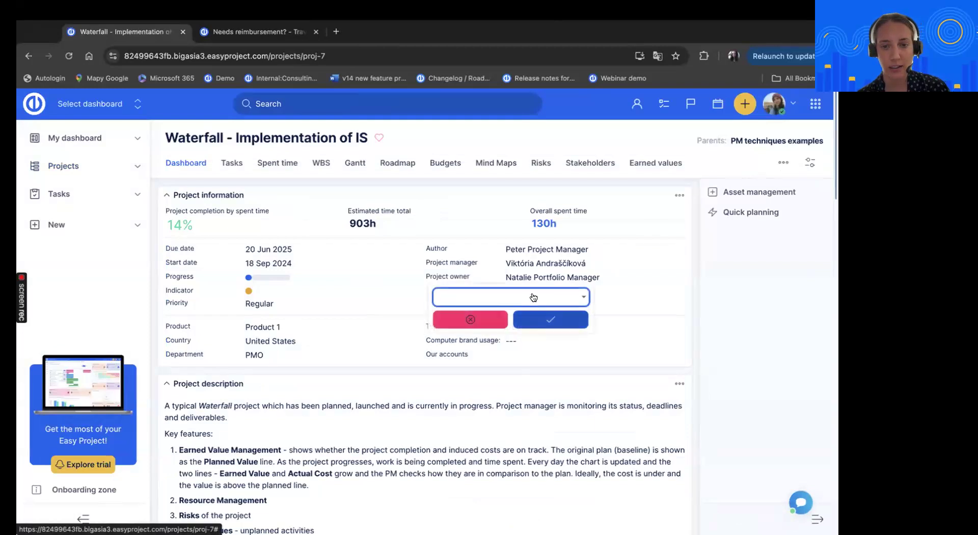
pyautogui.click(533, 297)
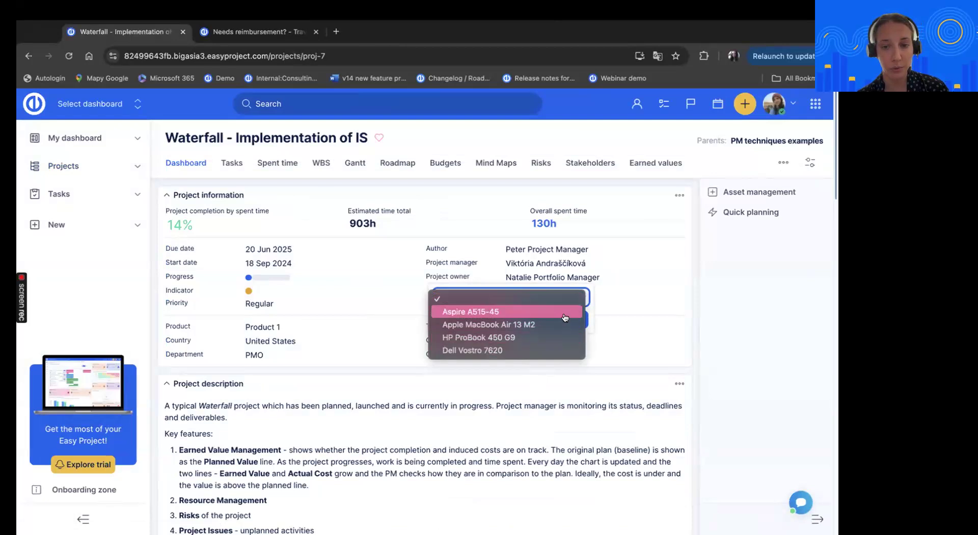
pyautogui.click(619, 328)
pyautogui.click(498, 321)
# Open the custom fields administration and display the list with all type groups expanded
pyautogui.click(811, 108)
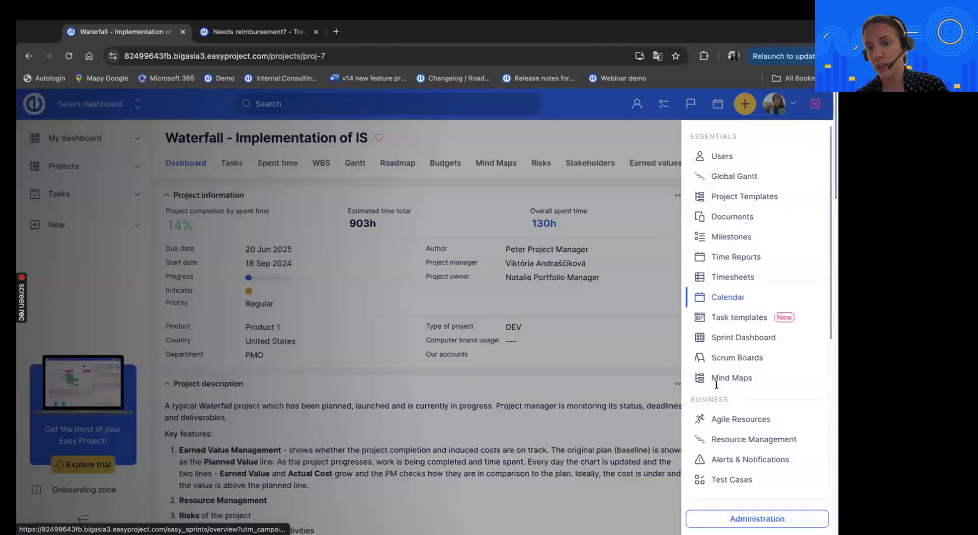
pyautogui.click(706, 517)
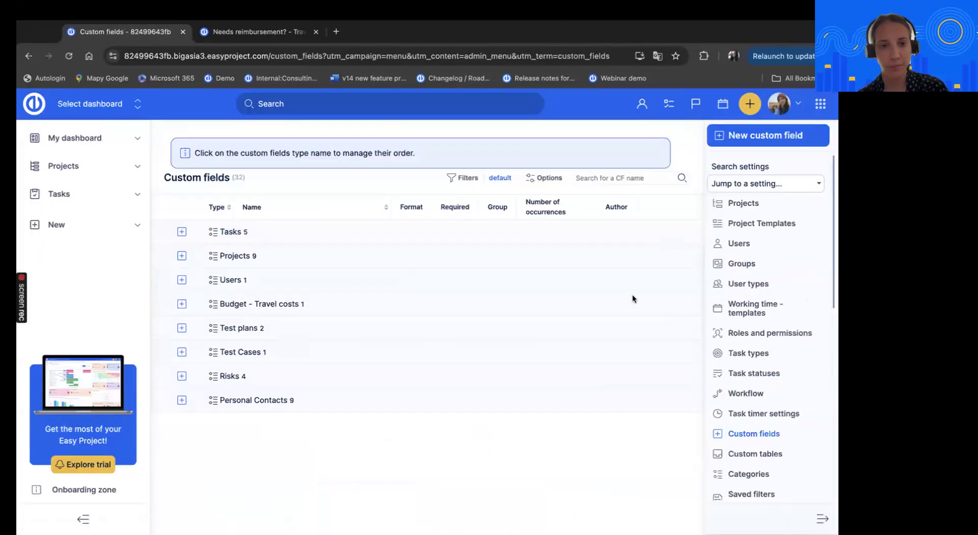
pyautogui.click(539, 177)
pyautogui.click(245, 382)
pyautogui.click(357, 416)
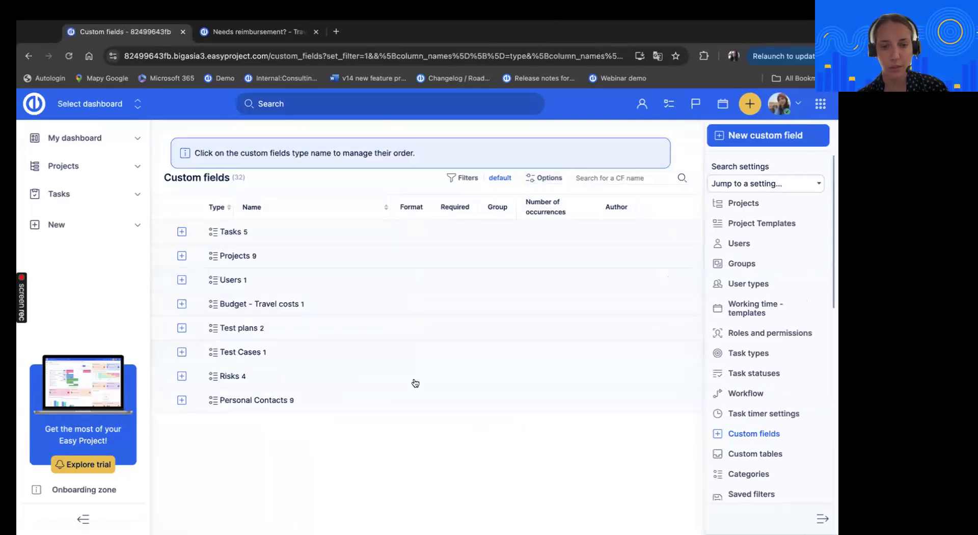
pyautogui.scroll(-5, 415, 382)
pyautogui.scroll(-2, 487, 362)
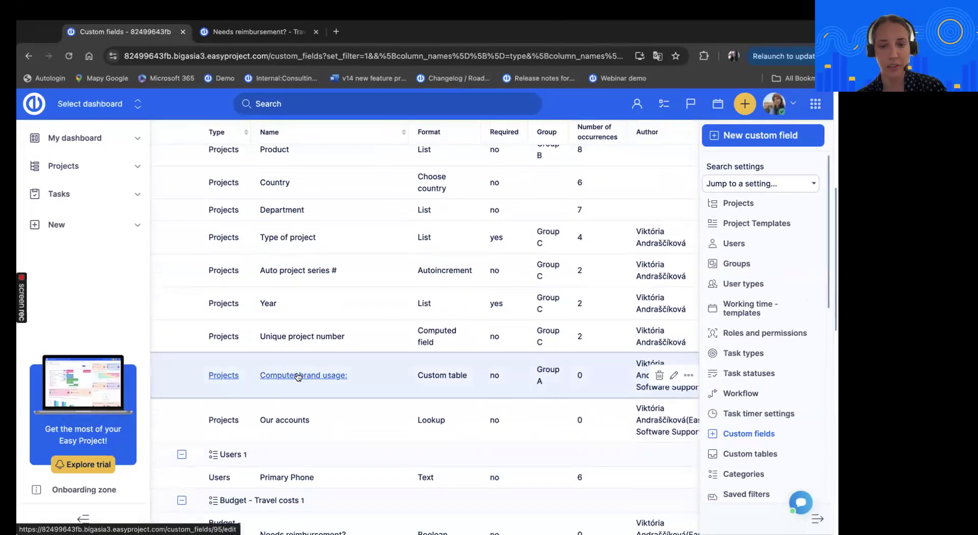
# Open the Computer brand usage custom field for editing, examine its display and custom table settings, and leave without saving
pyautogui.click(674, 375)
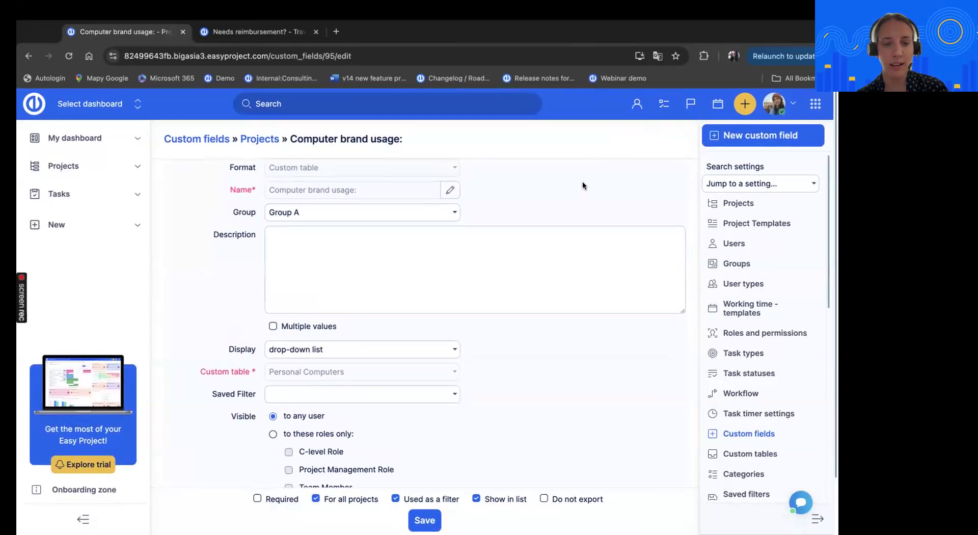
pyautogui.scroll(-3, 563, 212)
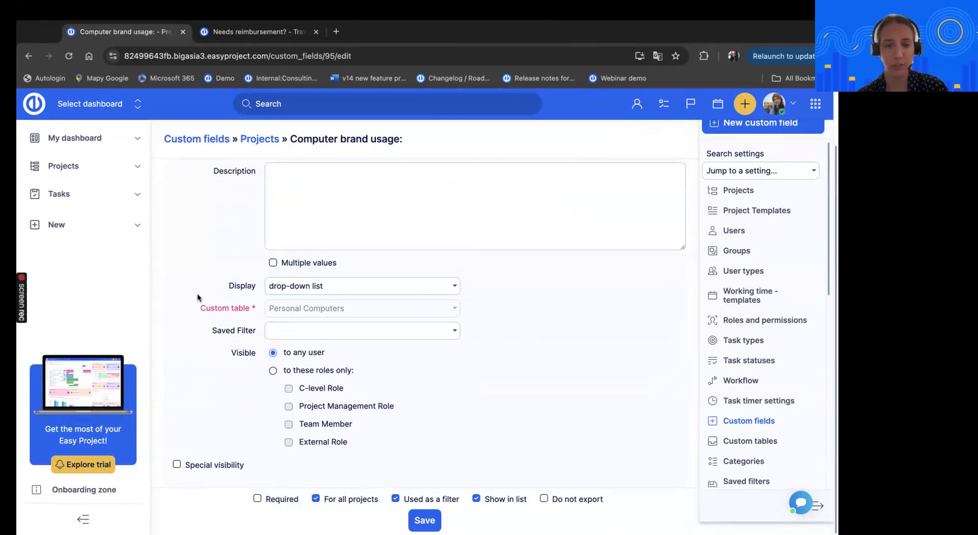
pyautogui.click(444, 242)
pyautogui.scroll(3, 481, 210)
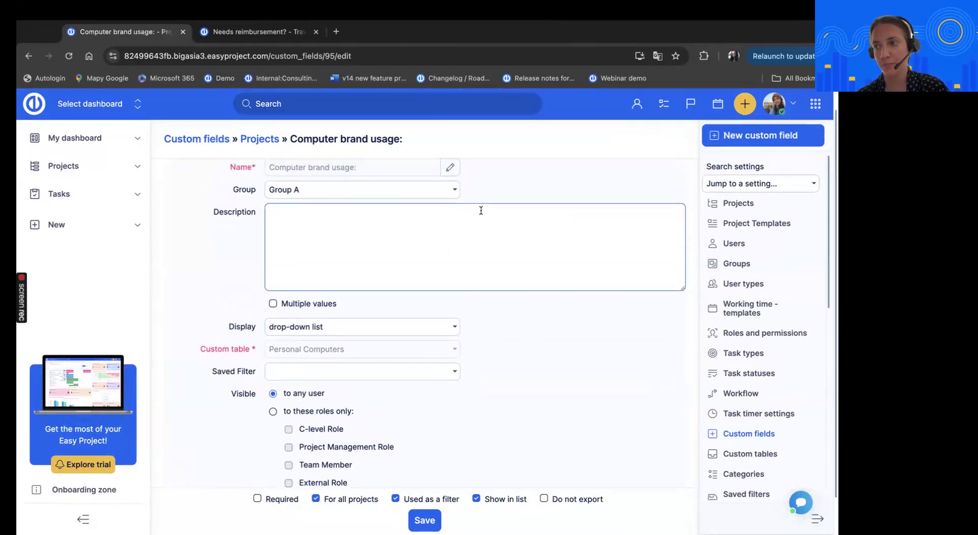
pyautogui.click(28, 55)
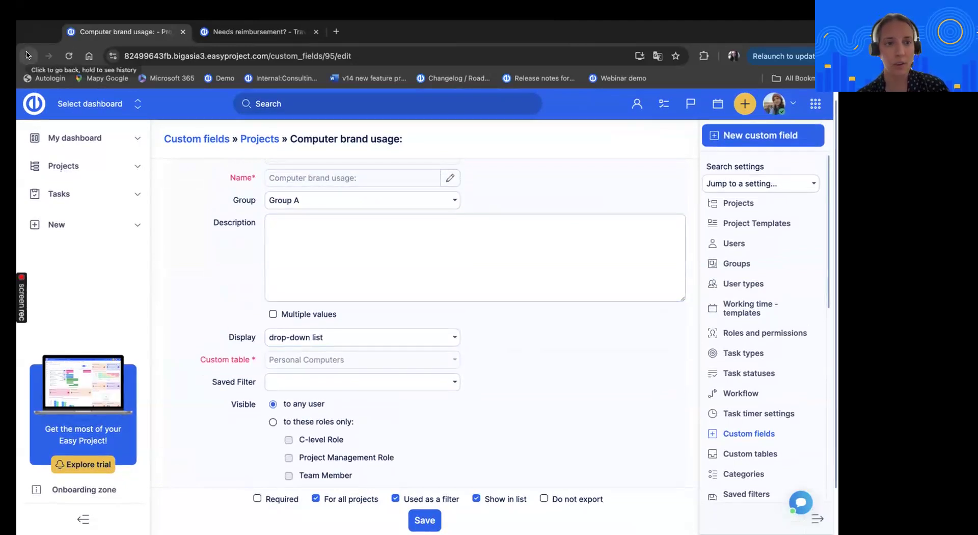
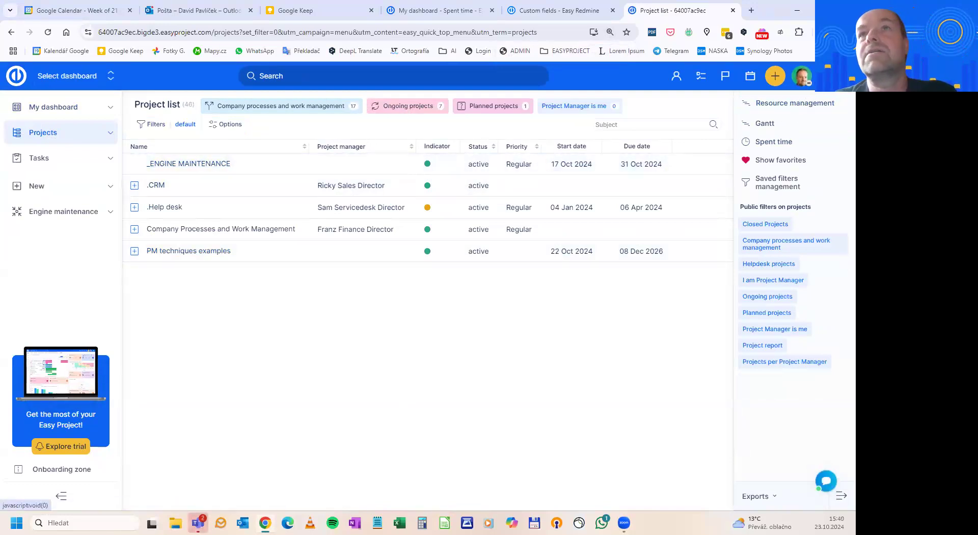
# Open the project settings in the administration and examine the options that calculate project start and due dates from tasks
pyautogui.click(834, 76)
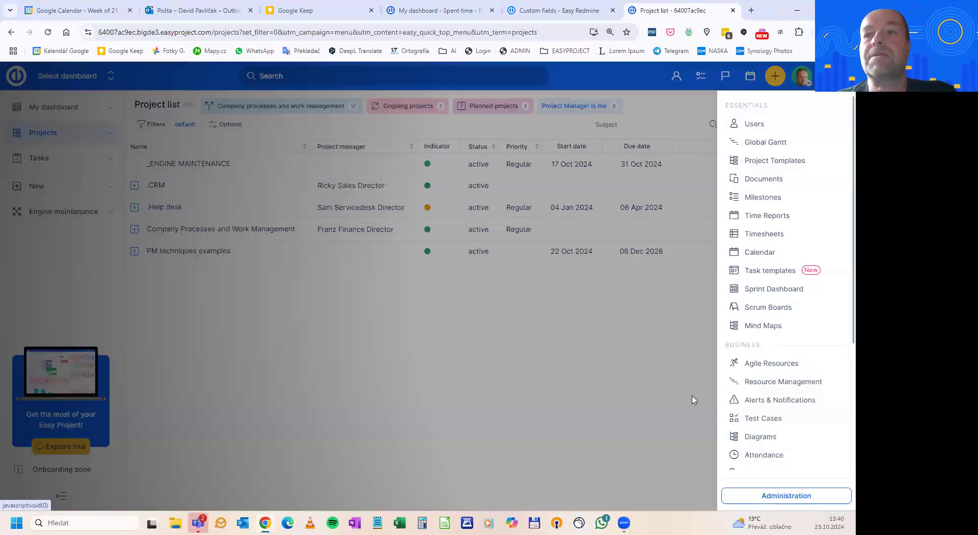
pyautogui.click(749, 502)
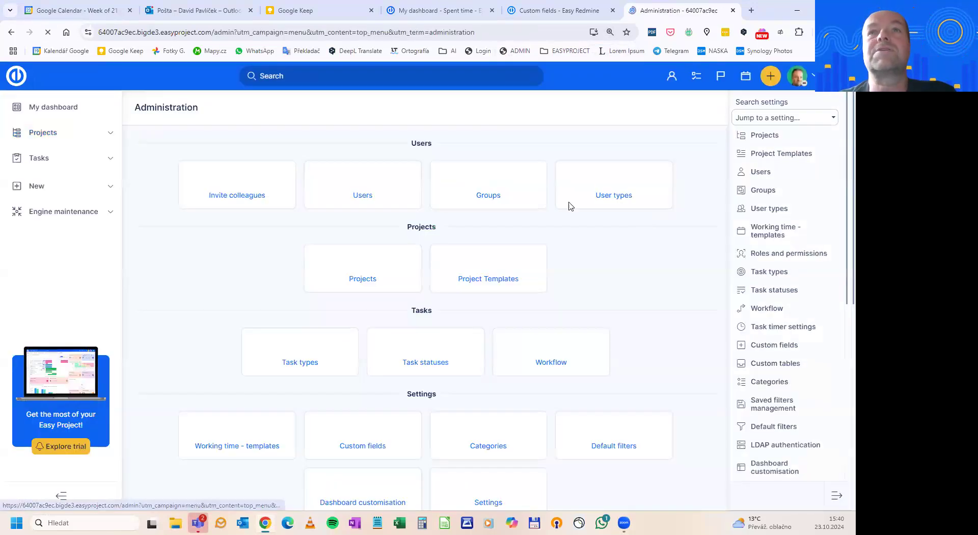
pyautogui.scroll(-1, 490, 359)
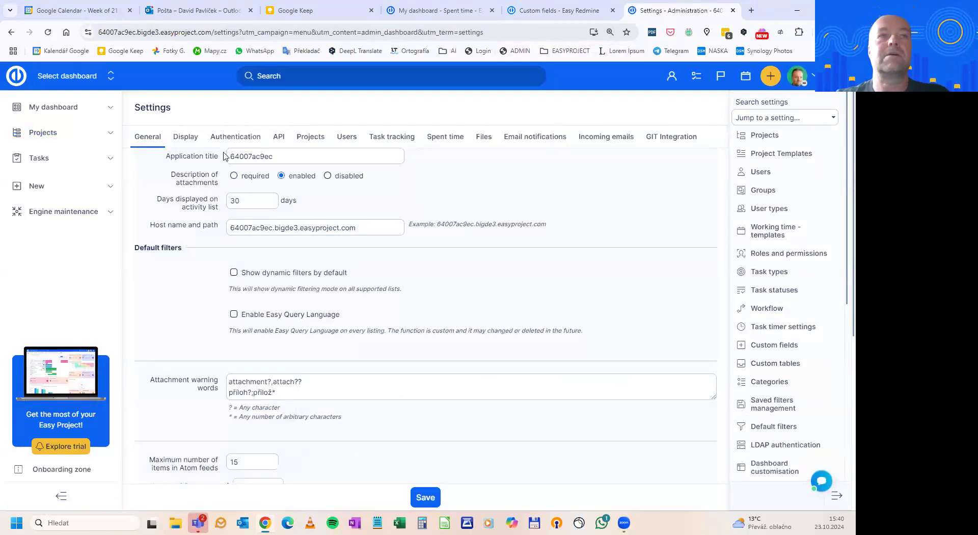
pyautogui.click(349, 134)
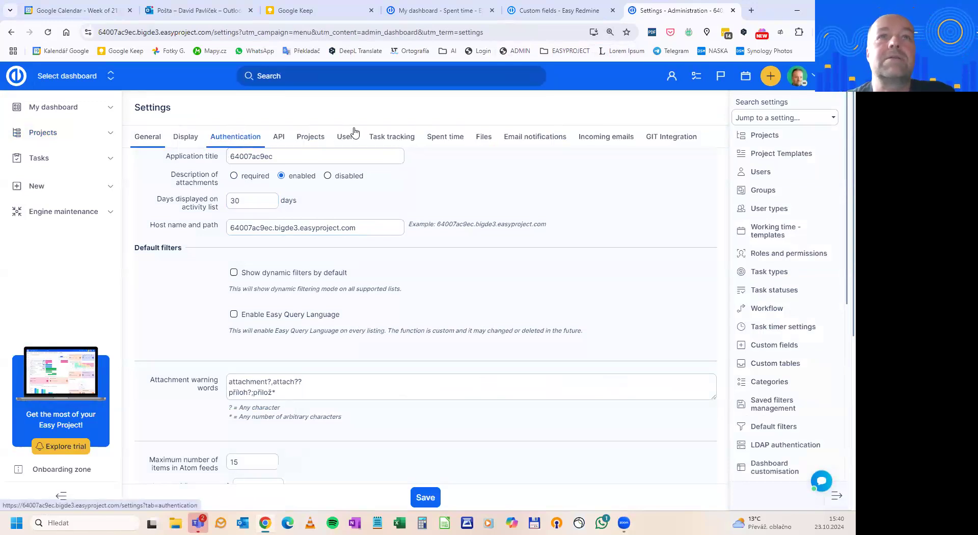
pyautogui.click(310, 144)
pyautogui.scroll(-15, 345, 377)
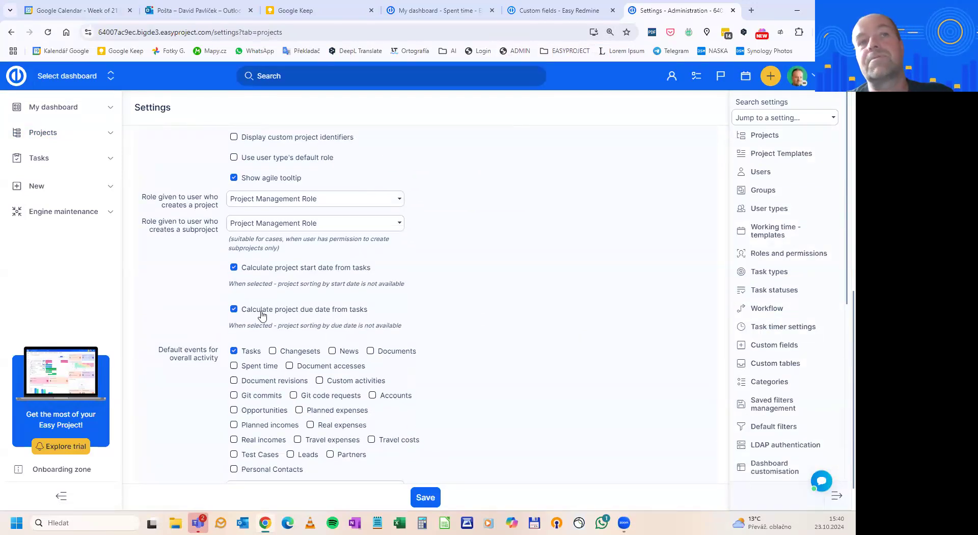
pyautogui.scroll(15, 413, 335)
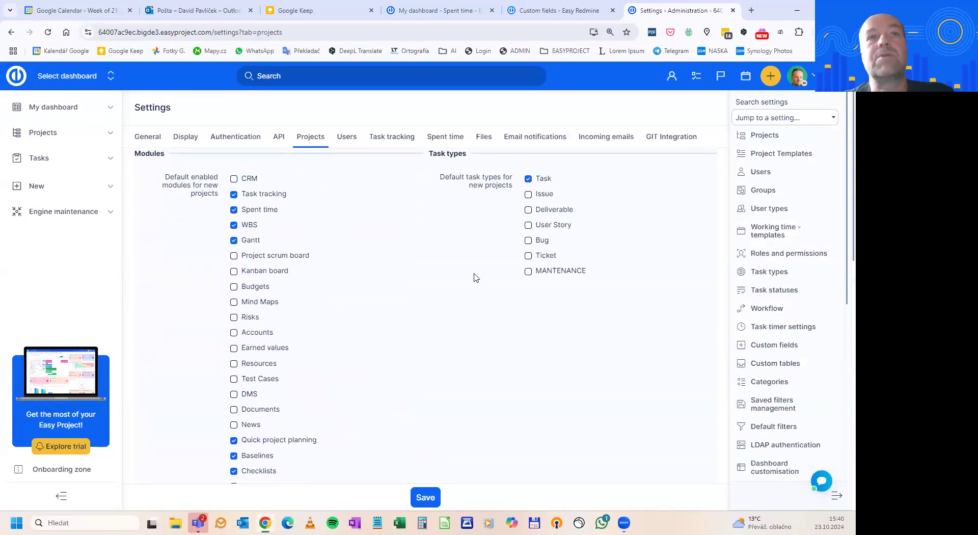
pyautogui.scroll(-10, 459, 340)
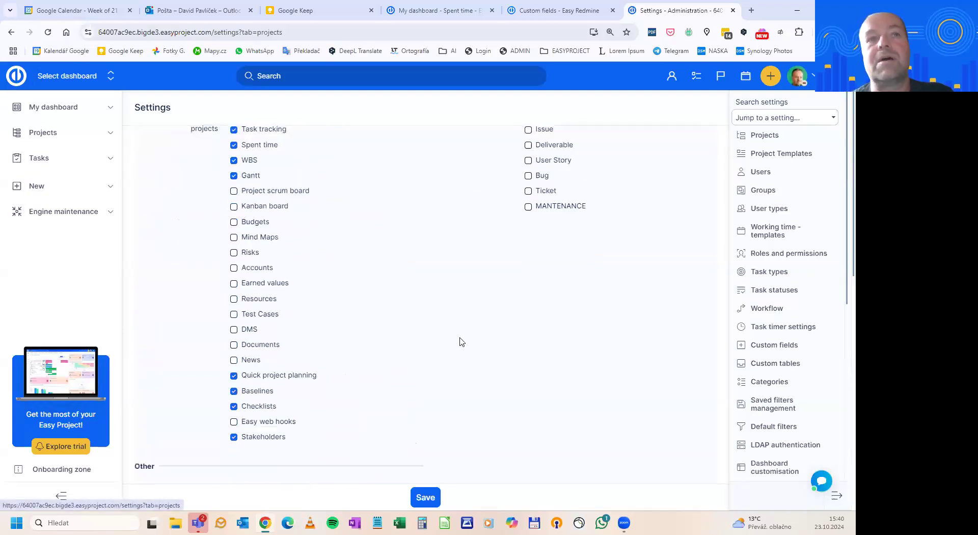
pyautogui.scroll(-2, 446, 350)
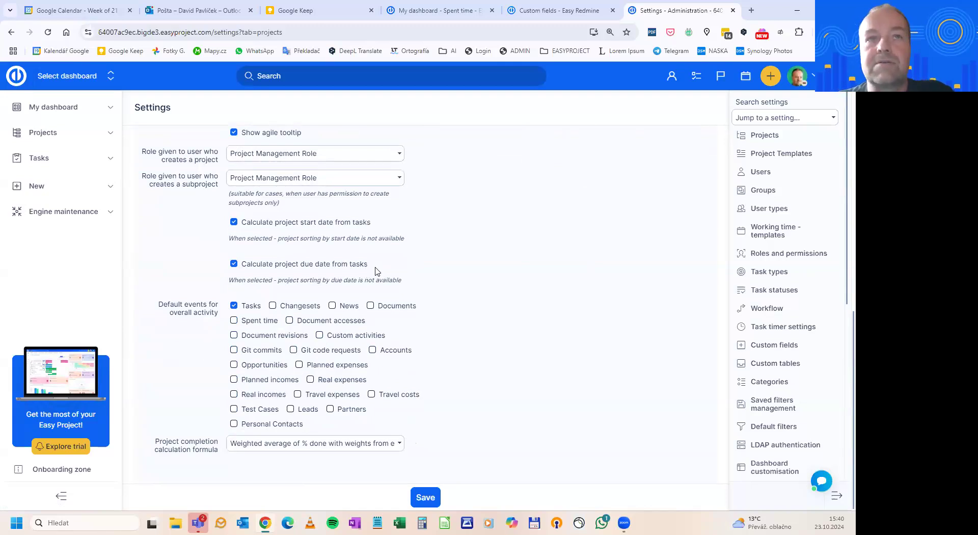
# Start a new custom field for Projects, name it Planned Due Date and set its format to Date
pyautogui.click(759, 351)
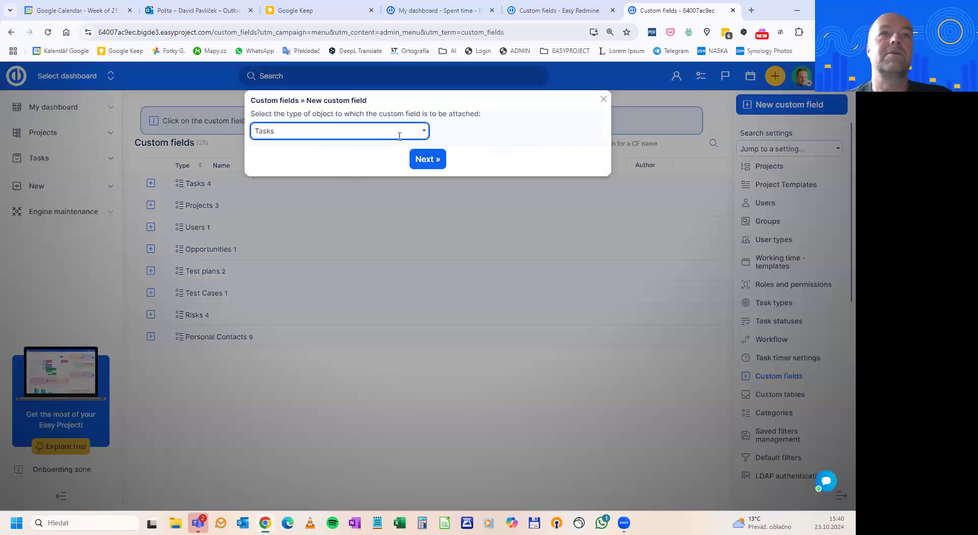
pyautogui.click(411, 134)
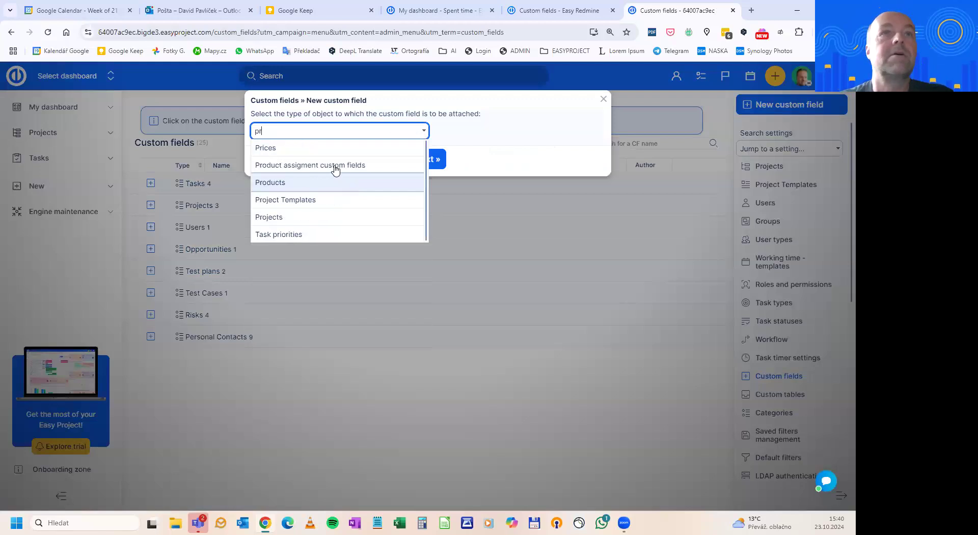
pyautogui.click(302, 218)
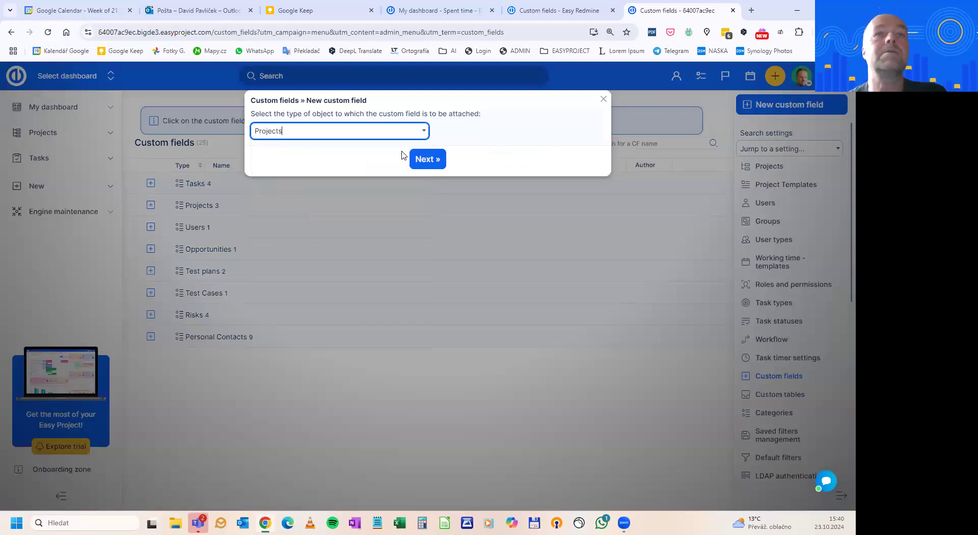
pyautogui.click(442, 160)
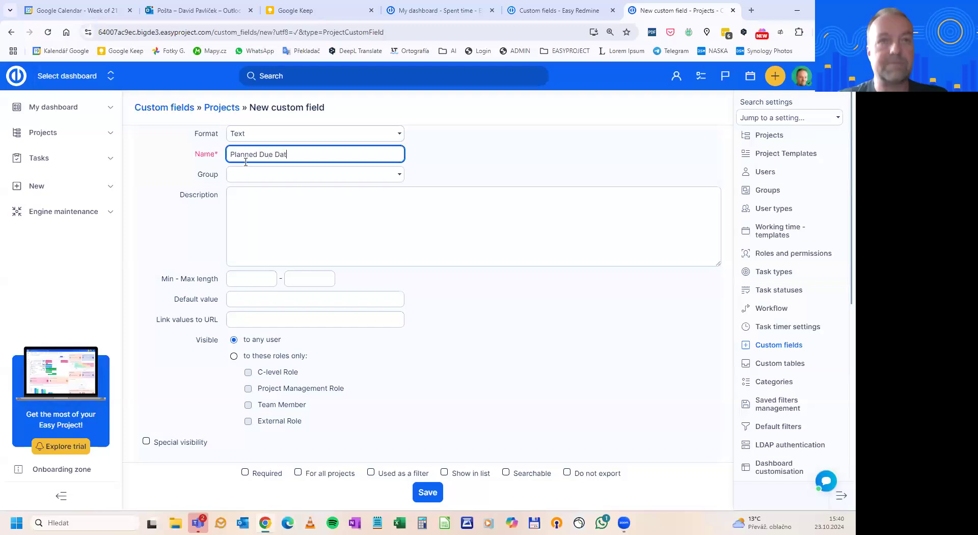
pyautogui.click(398, 134)
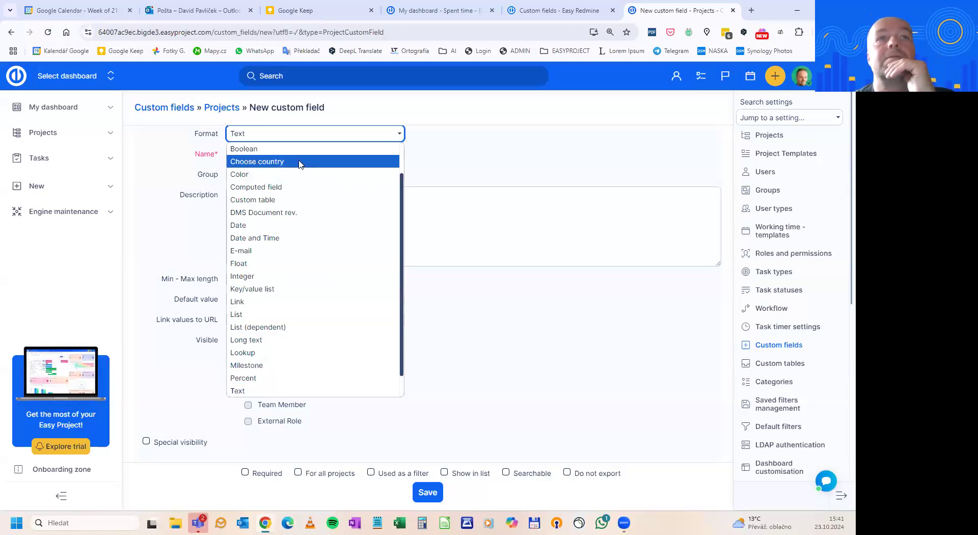
pyautogui.click(277, 224)
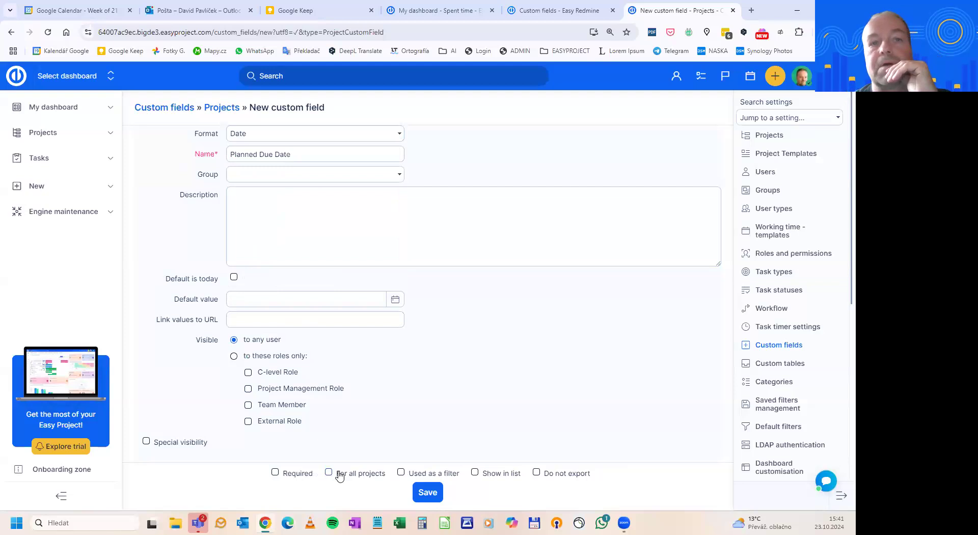
# Make the Planned Due Date field available for all projects, as a filter and in lists, and save it
pyautogui.click(359, 477)
pyautogui.click(409, 476)
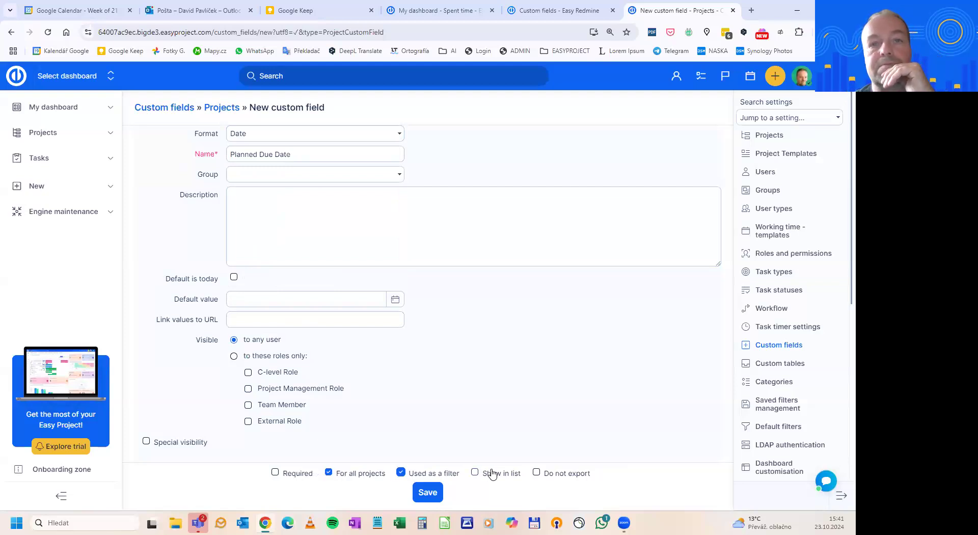
pyautogui.click(491, 477)
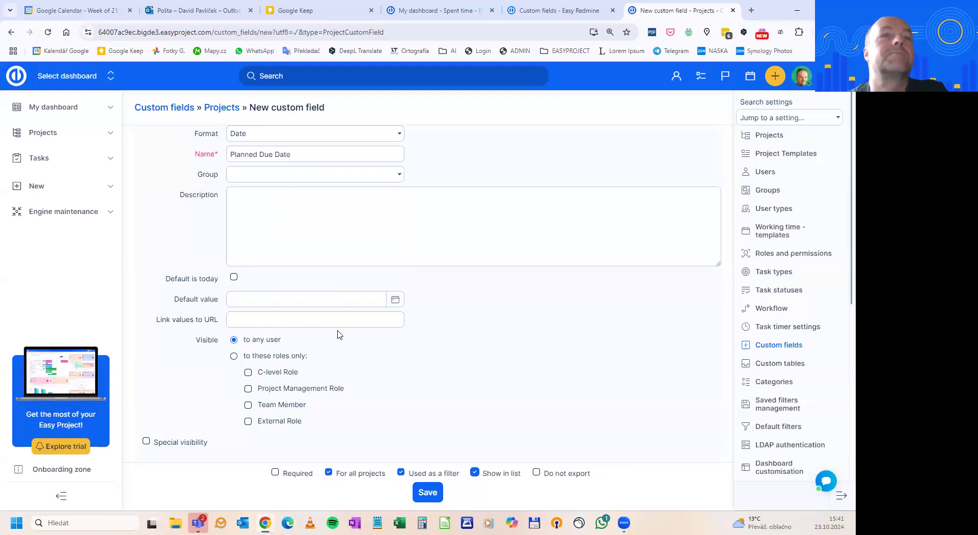
pyautogui.click(417, 492)
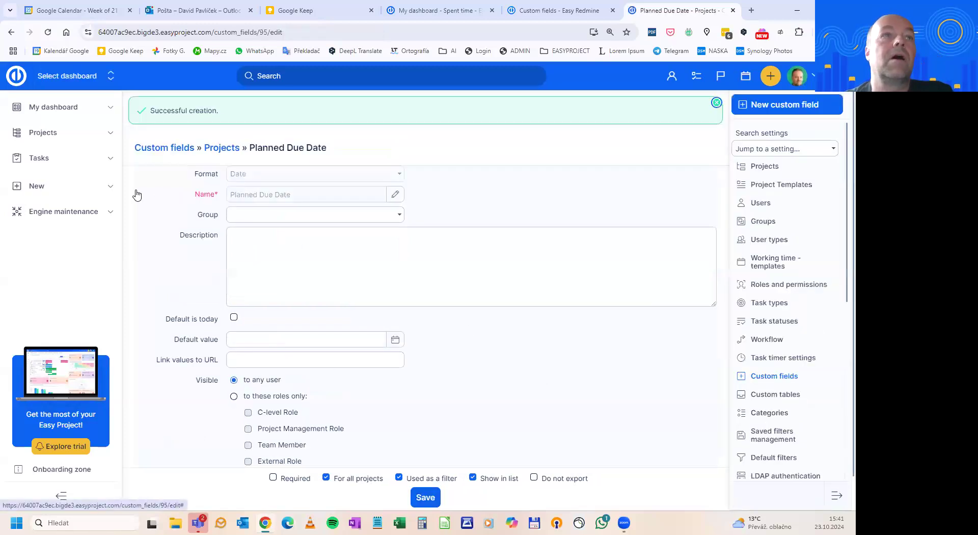
# Open the project list in a separate tab and add Planned Due Date as its last column
pyautogui.middleClick(56, 137)
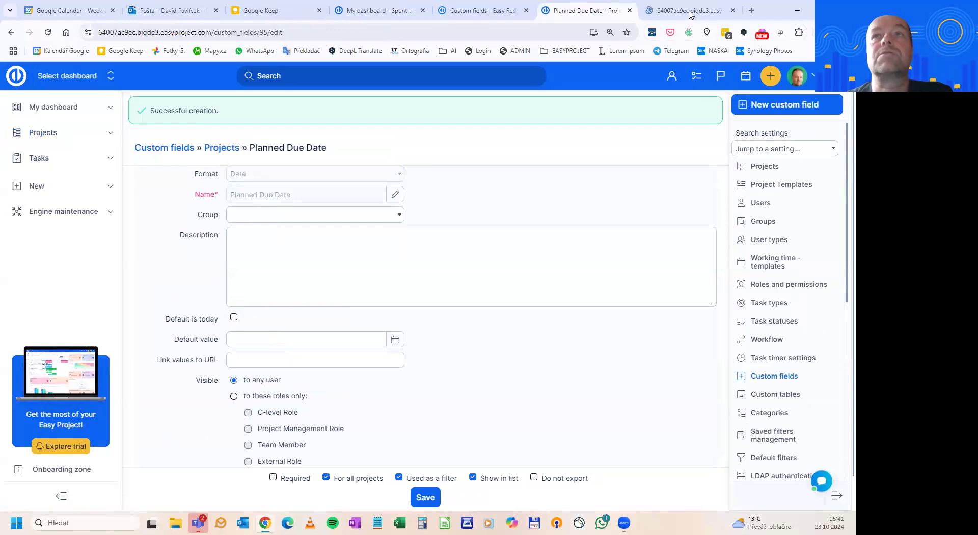
pyautogui.click(689, 12)
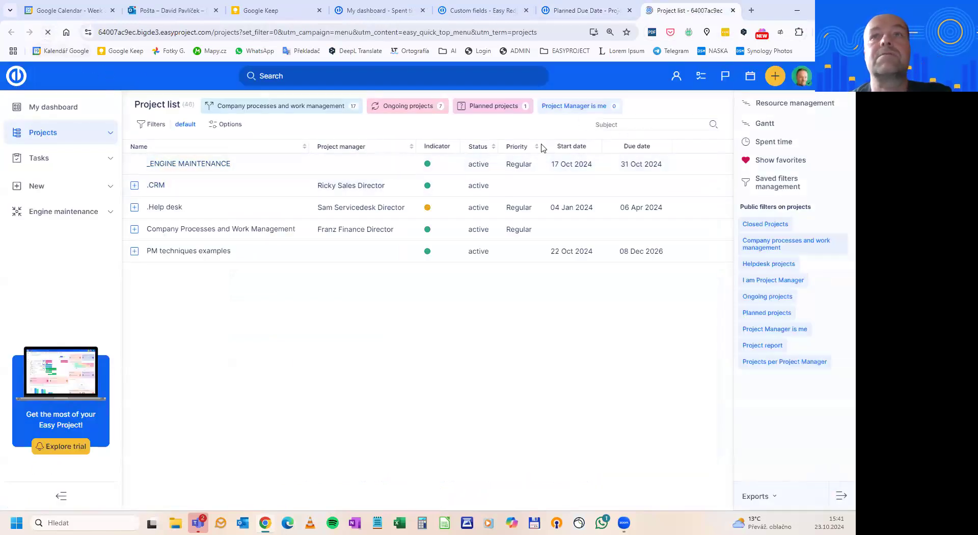
pyautogui.click(227, 125)
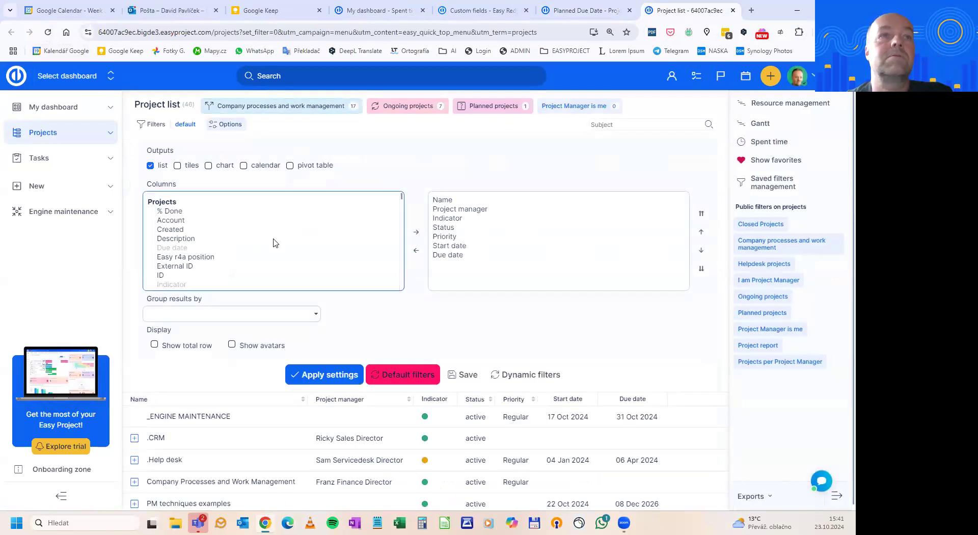
pyautogui.scroll(-5, 275, 243)
pyautogui.scroll(-2, 266, 243)
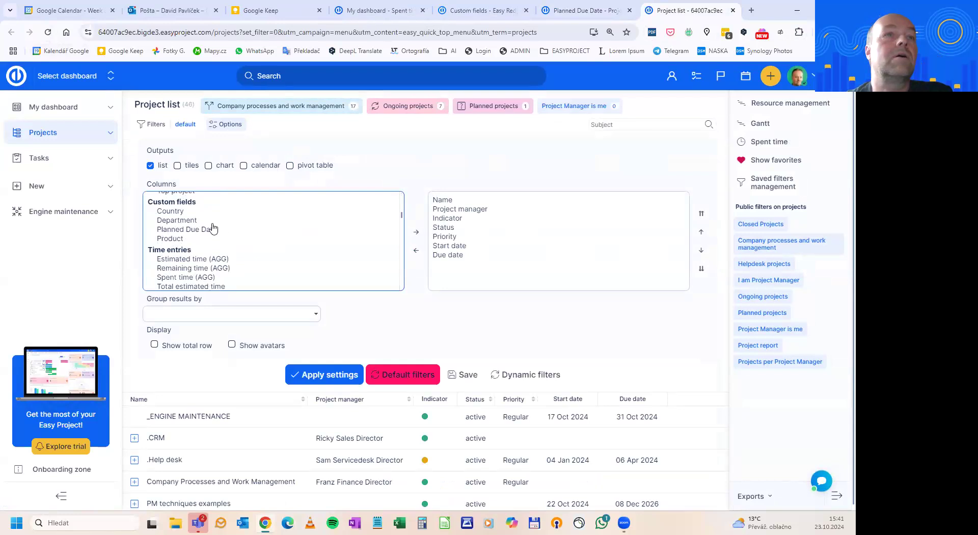
pyautogui.moveTo(186, 230); pyautogui.dragTo(447, 264)
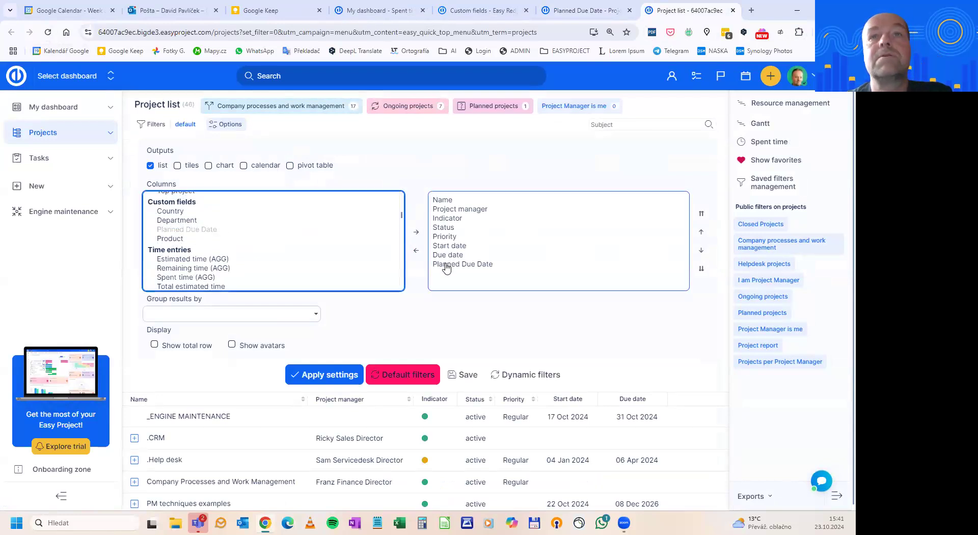
pyautogui.click(322, 375)
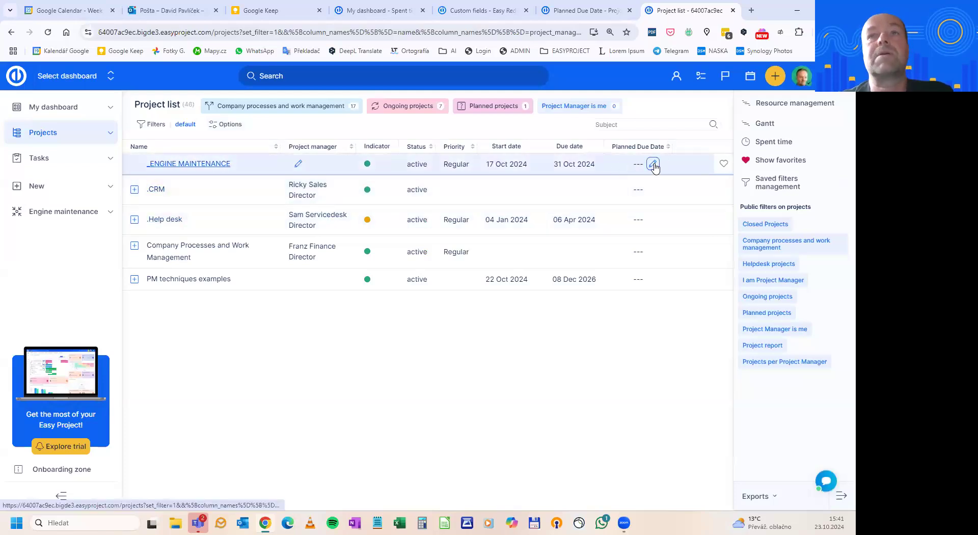
# Set the Planned Due Date of the _ENGINE MAINTENANCE project to 24 Oct 2024
pyautogui.click(654, 165)
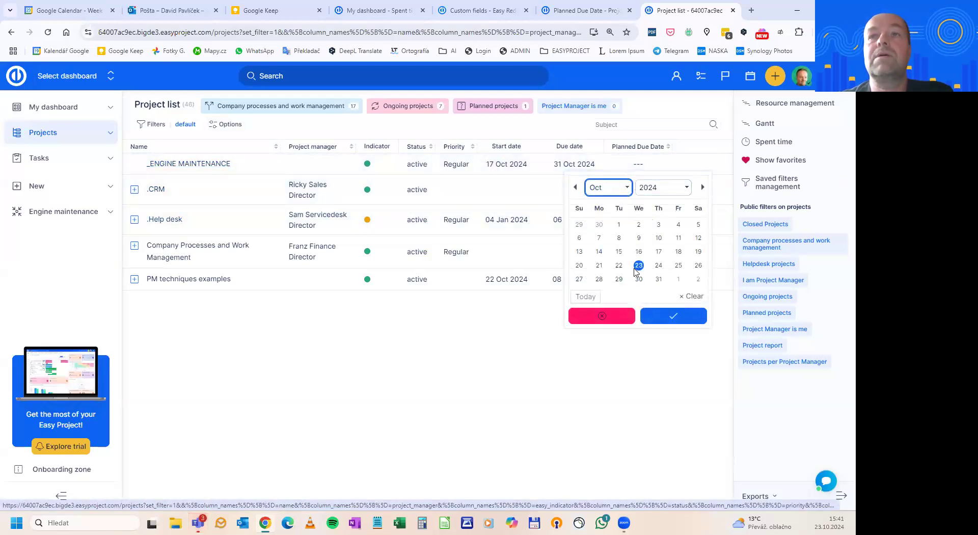
pyautogui.click(660, 267)
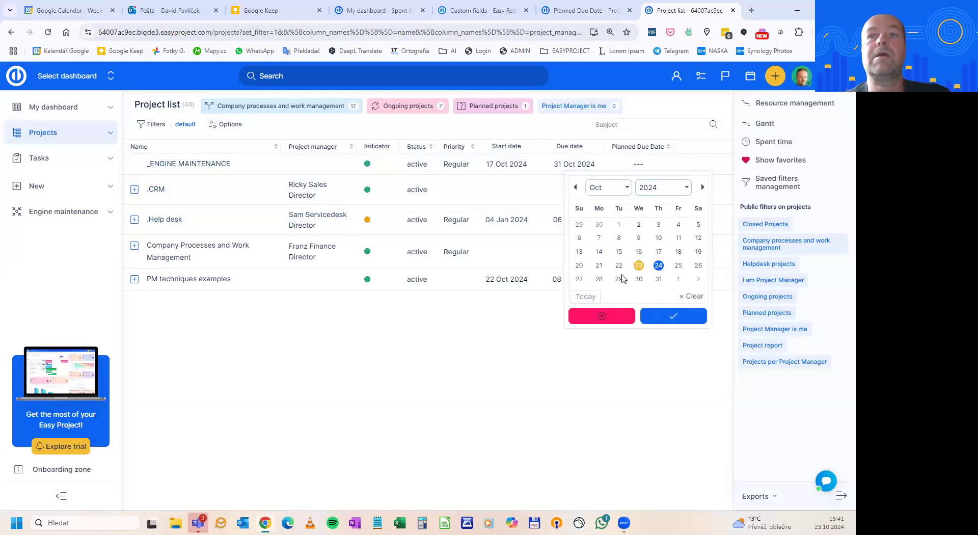
pyautogui.click(659, 314)
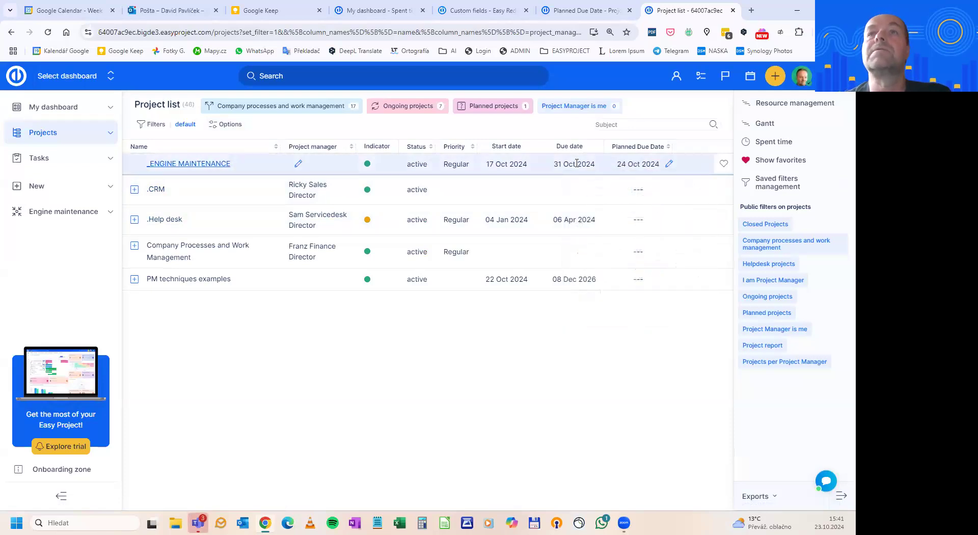
# Start another project custom field with the Computed field format and name it difference
pyautogui.click(573, 7)
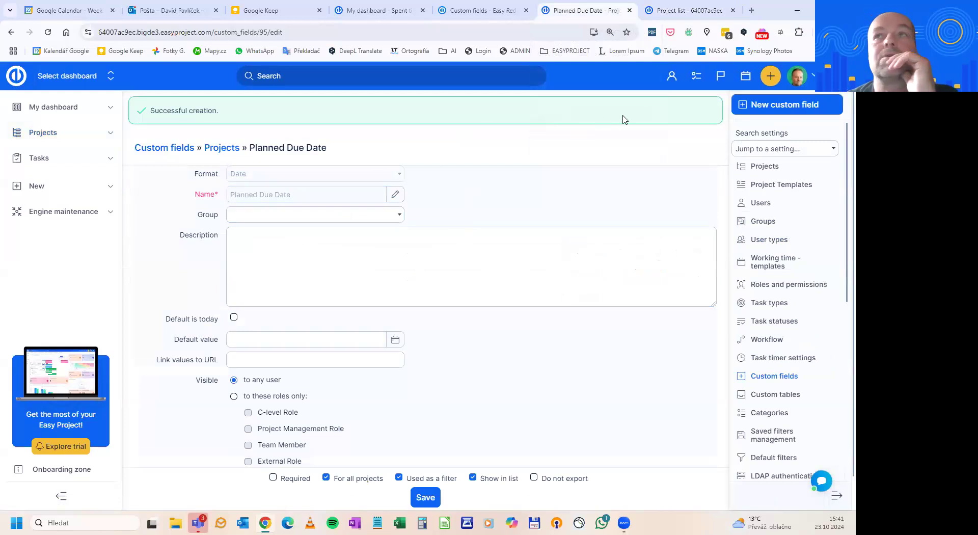
pyautogui.click(762, 109)
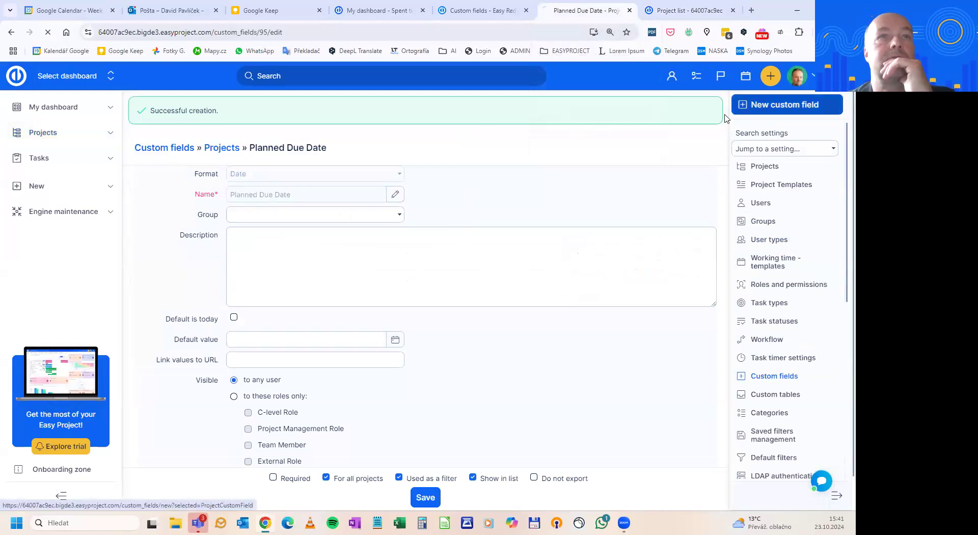
pyautogui.click(427, 182)
pyautogui.click(278, 138)
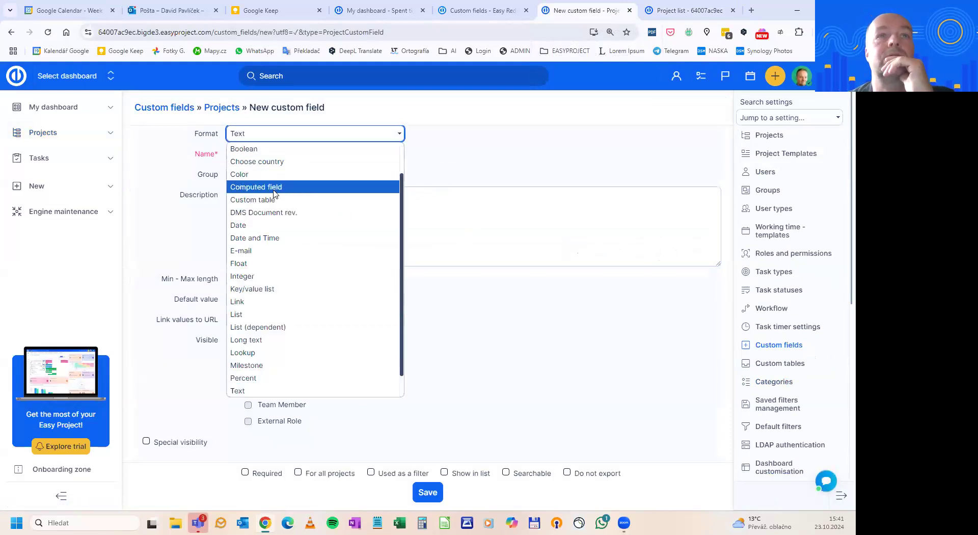
pyautogui.click(275, 187)
pyautogui.click(337, 157)
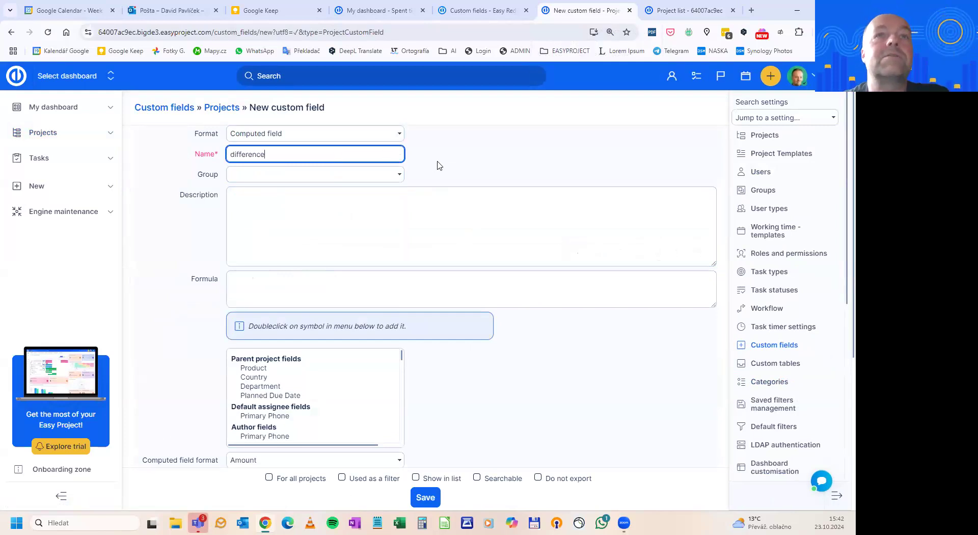
# Keep Amount as the computed field format and set its unit to days
pyautogui.scroll(-2, 438, 161)
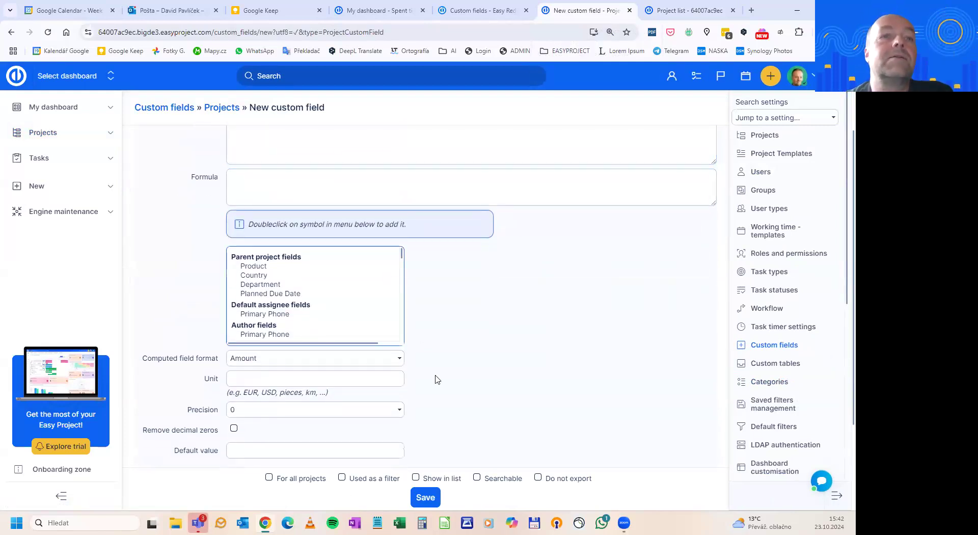
pyautogui.click(255, 360)
pyautogui.click(252, 374)
pyautogui.click(251, 377)
pyautogui.write('da')
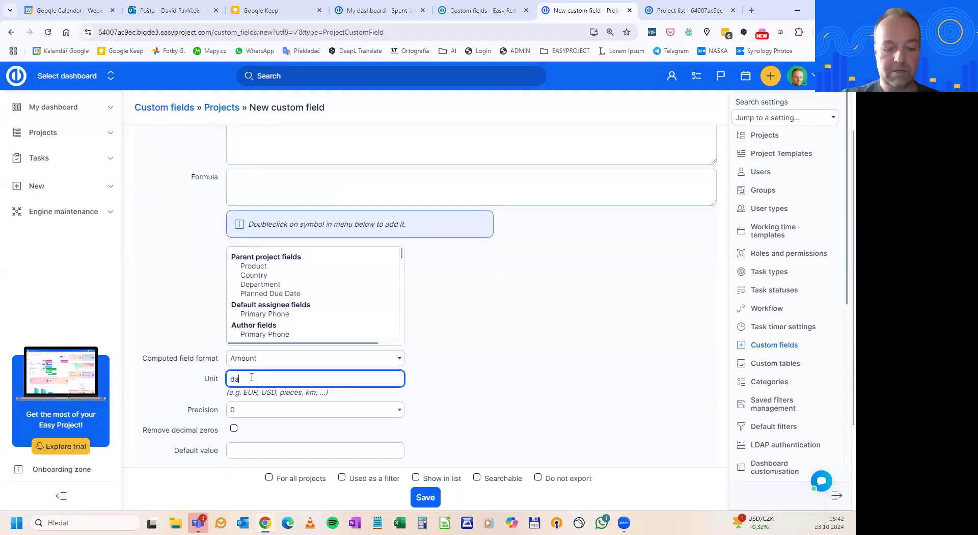
pyautogui.write('ys')
# Build the formula from the project's own fields as Planned Due Date minus Due date: %{cf_self_95} -%{project_due_date}
pyautogui.scroll(2, 323, 265)
pyautogui.click(313, 288)
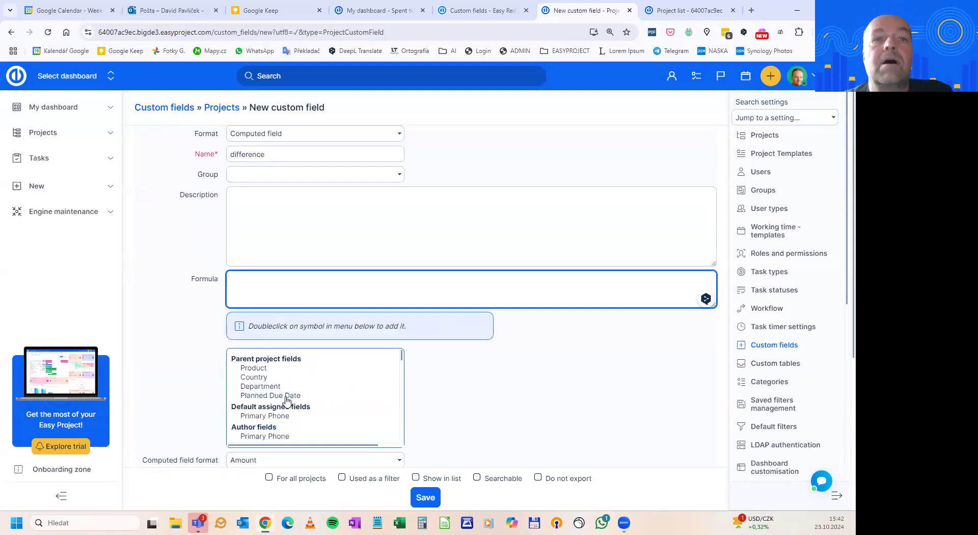
pyautogui.scroll(-5, 287, 400)
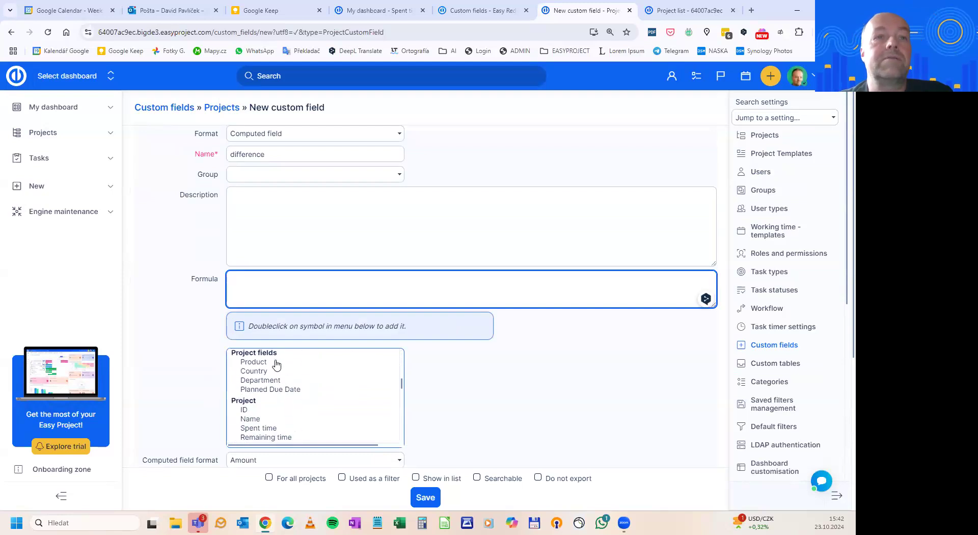
pyautogui.doubleClick(266, 391)
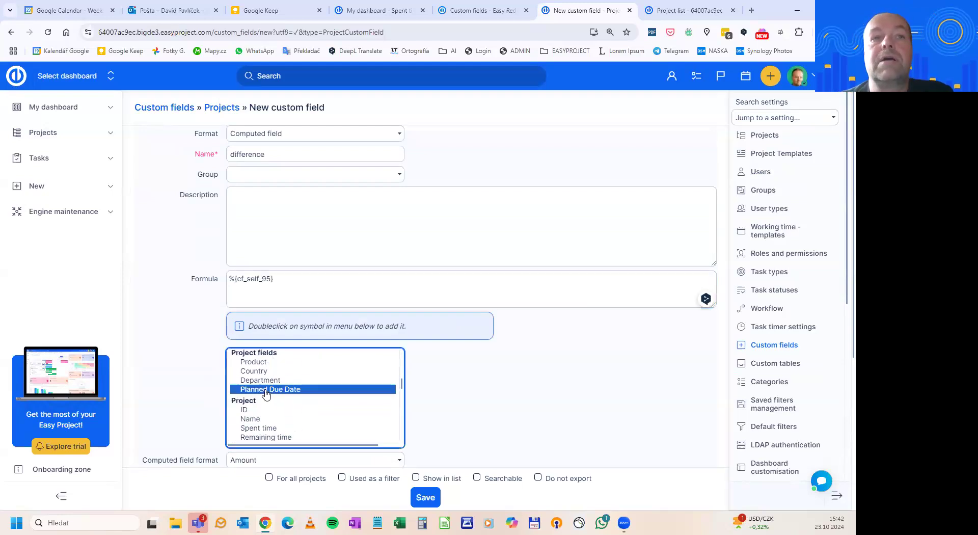
pyautogui.click(282, 275)
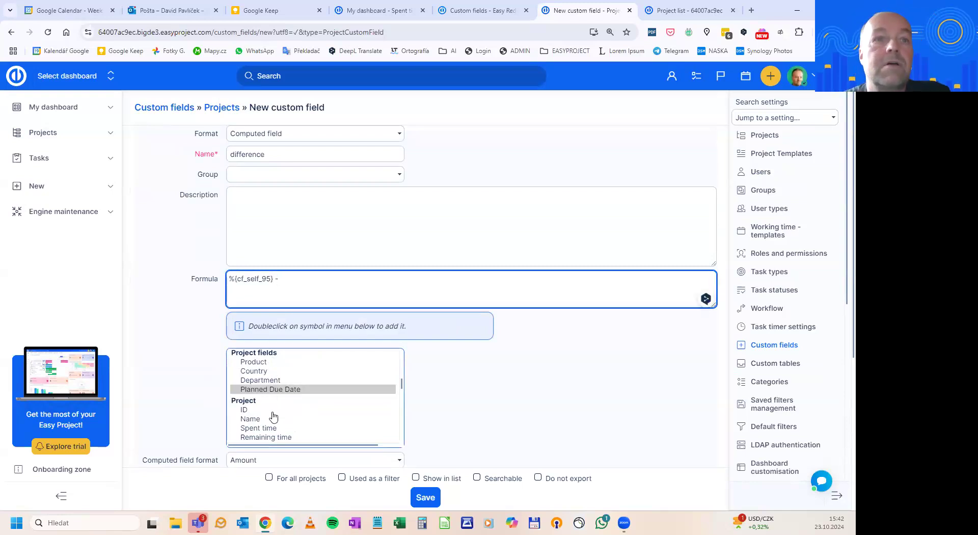
pyautogui.scroll(-1, 276, 417)
pyautogui.scroll(-1, 276, 417)
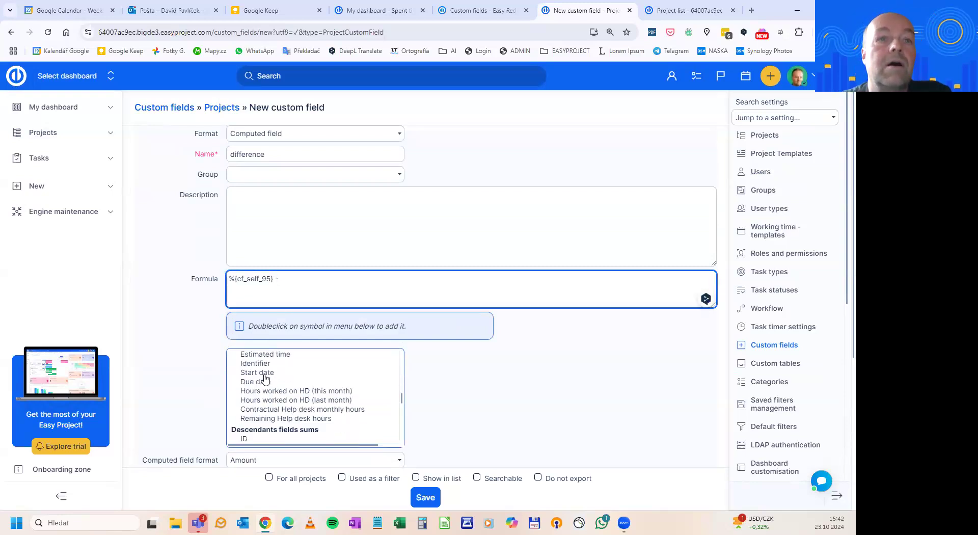
pyautogui.doubleClick(263, 383)
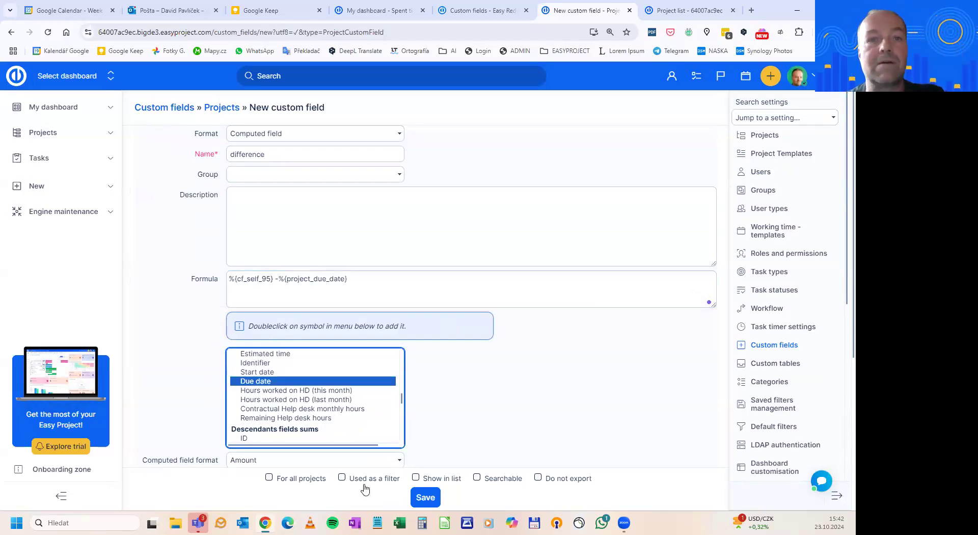
# Make the difference field available for all projects, as a filter, in lists and searchable, and save it
pyautogui.click(305, 482)
pyautogui.click(355, 481)
pyautogui.click(433, 479)
pyautogui.click(493, 480)
pyautogui.click(435, 498)
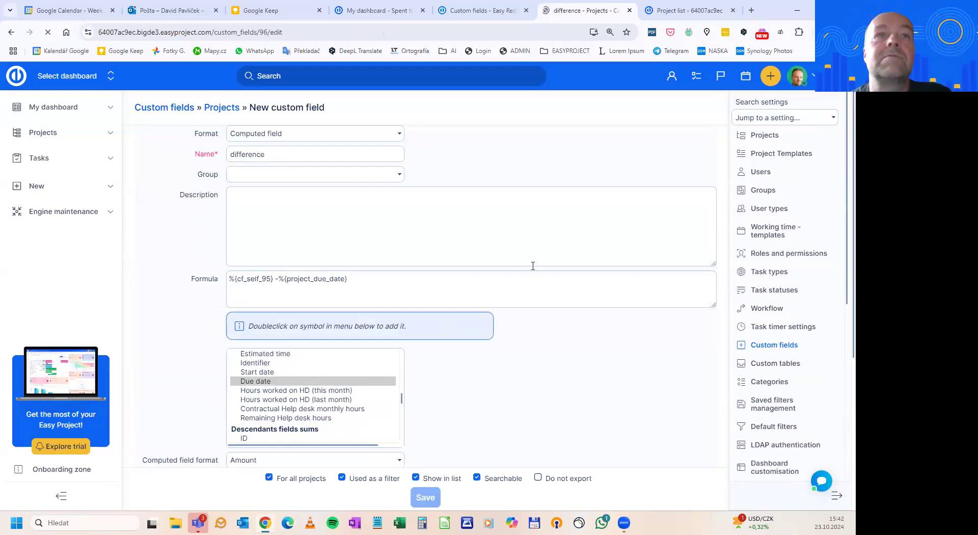
# Reload the project list, add the difference custom field as its last column and apply the settings
pyautogui.click(669, 14)
pyautogui.click(47, 32)
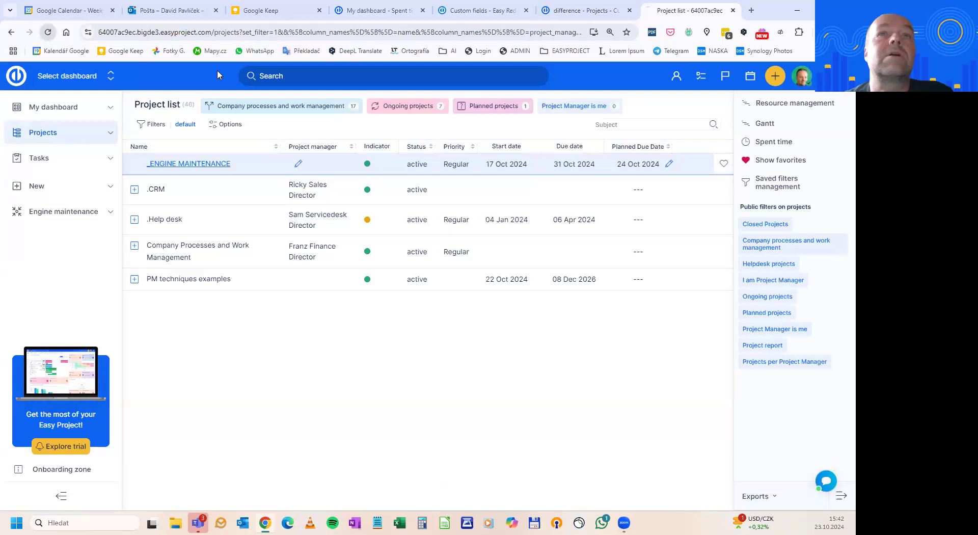
pyautogui.click(228, 124)
pyautogui.scroll(-5, 198, 229)
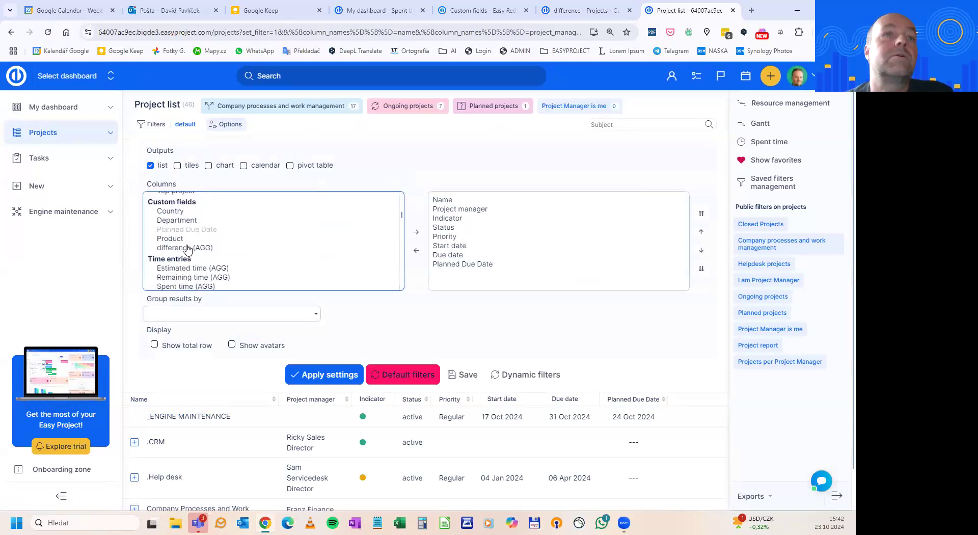
pyautogui.doubleClick(182, 248)
pyautogui.click(312, 379)
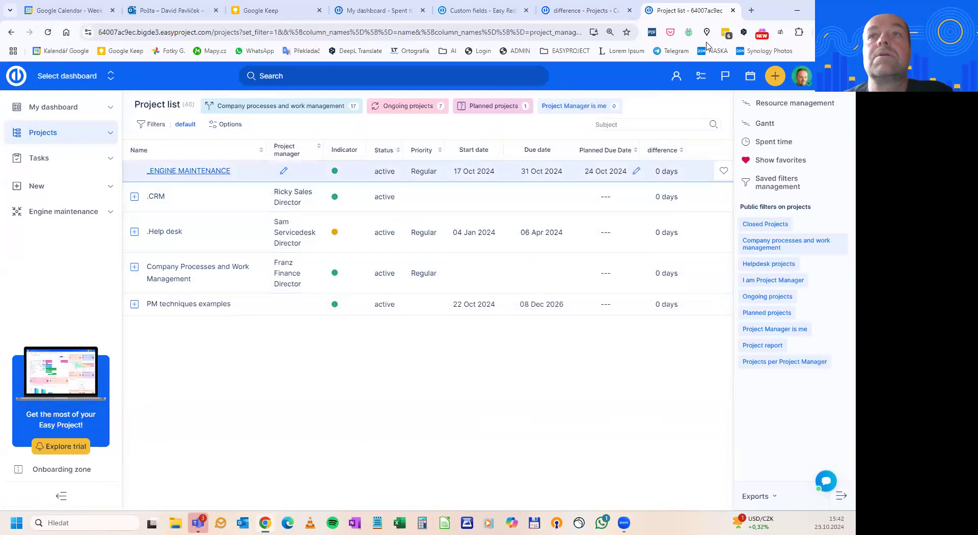
# Return to the custom field's tab and open the overview of scheduled tasks in the administration settings
pyautogui.click(577, 12)
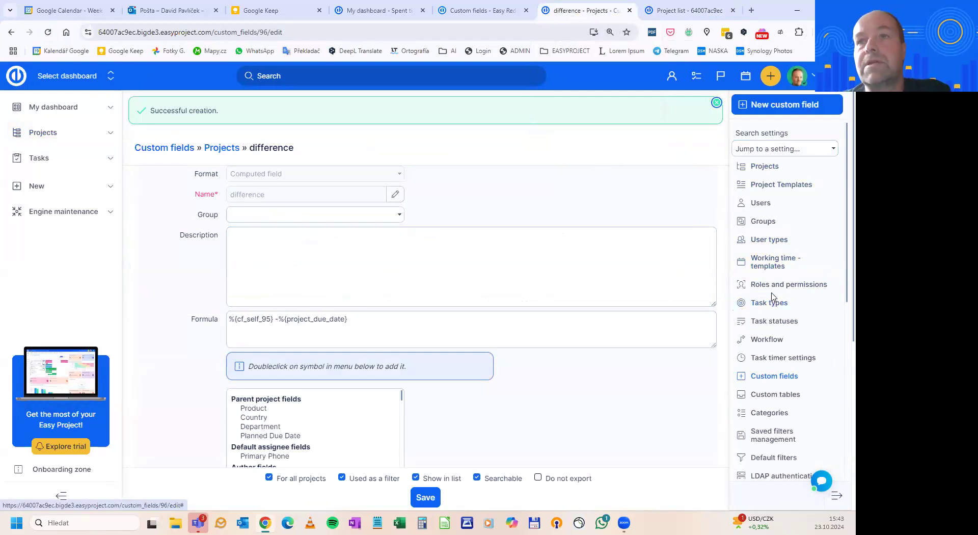
pyautogui.scroll(-4, 772, 298)
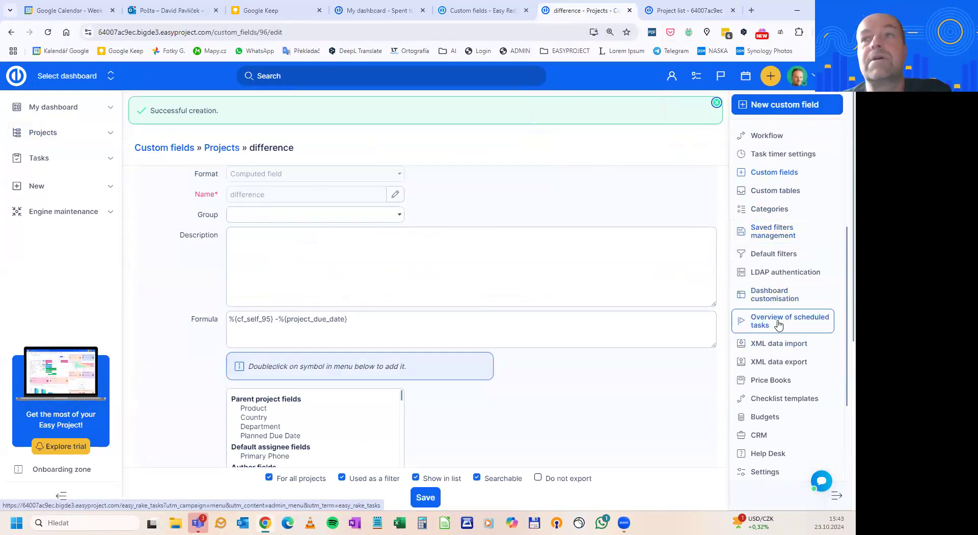
pyautogui.click(778, 324)
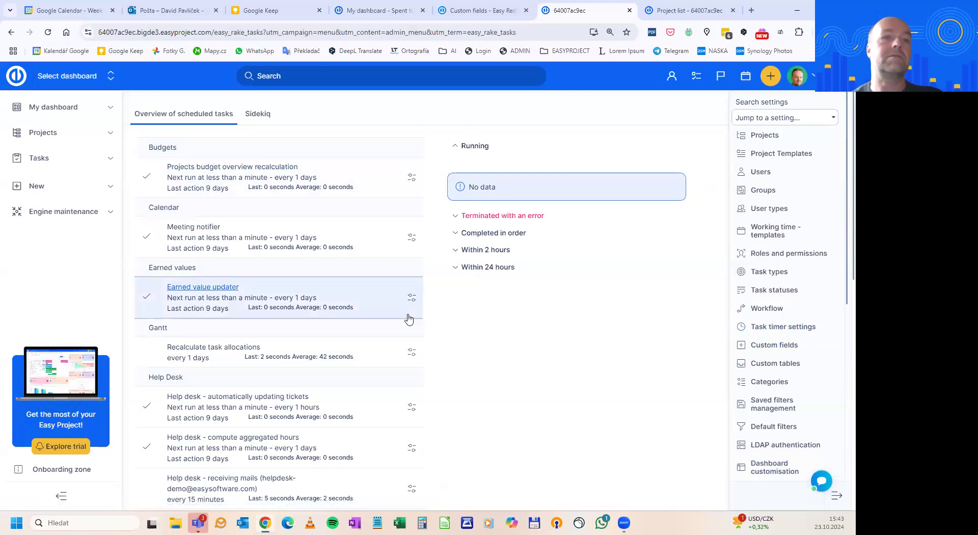
# Search the scheduled tasks page for "one" and open the job summary of the One shot task
pyautogui.hotkey('ctrl', 'f')
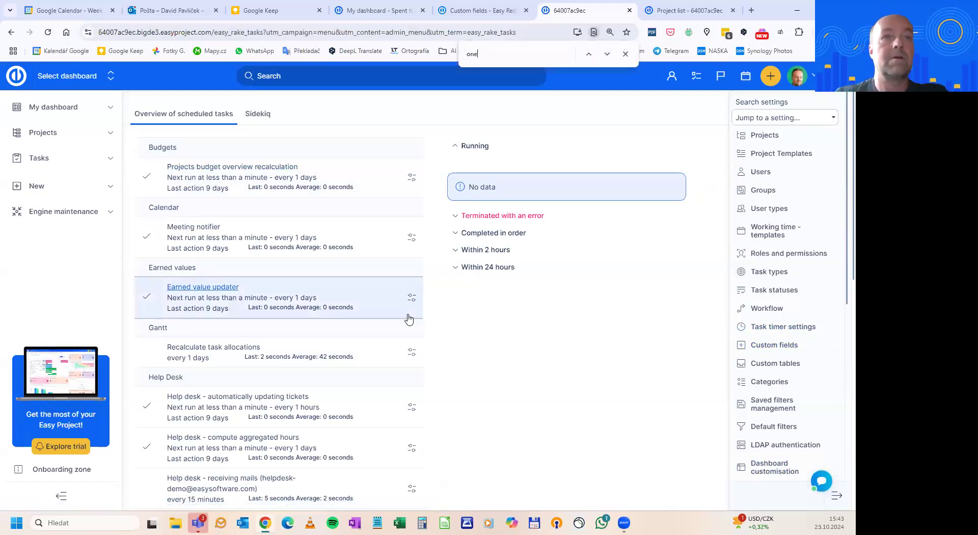
pyautogui.press('Return')
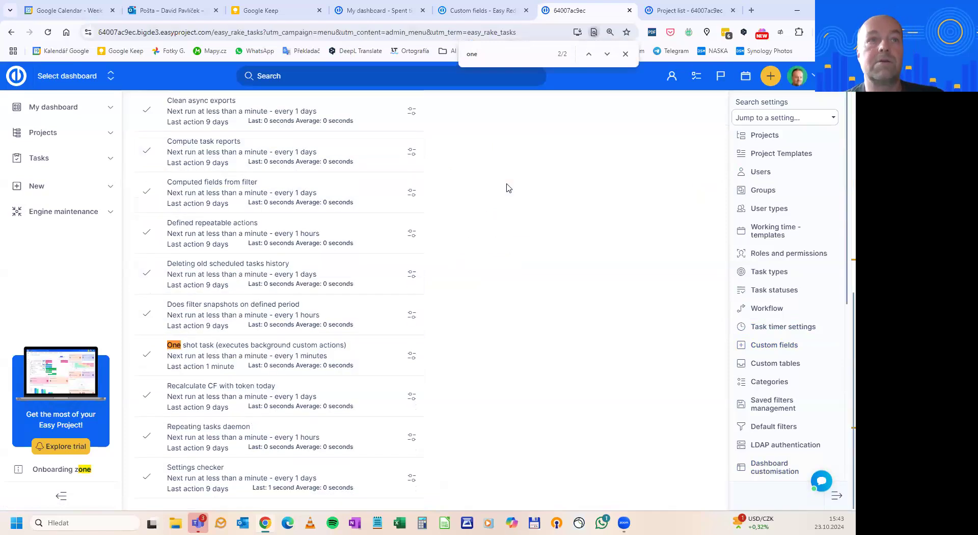
pyautogui.click(414, 355)
pyautogui.click(442, 375)
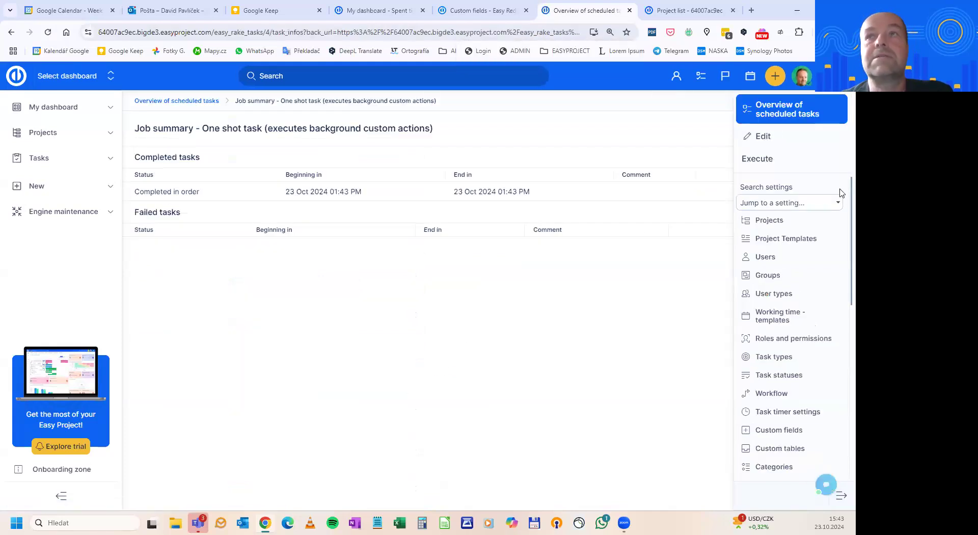
# Go back to the overview of scheduled tasks and look through the listed tasks
pyautogui.click(12, 32)
pyautogui.scroll(10, 584, 254)
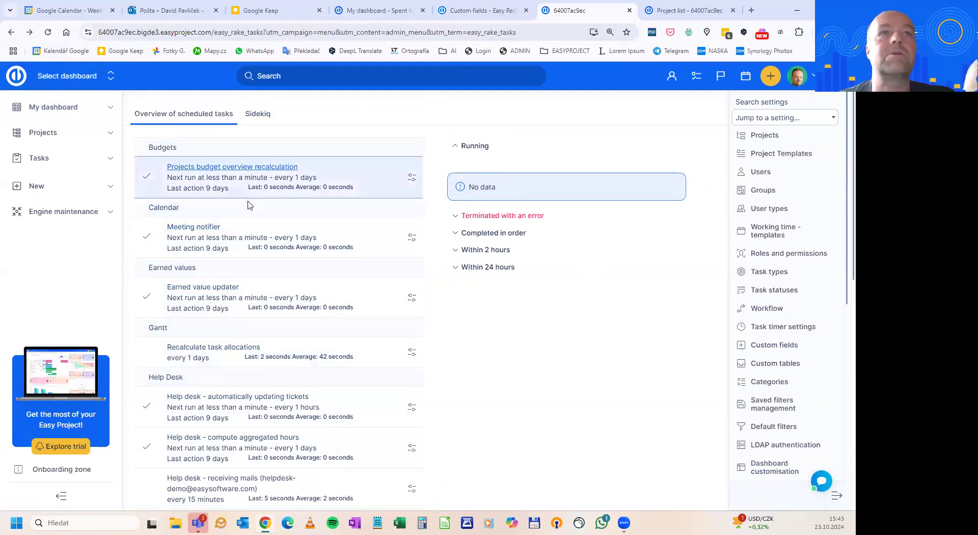
pyautogui.scroll(-4, 321, 229)
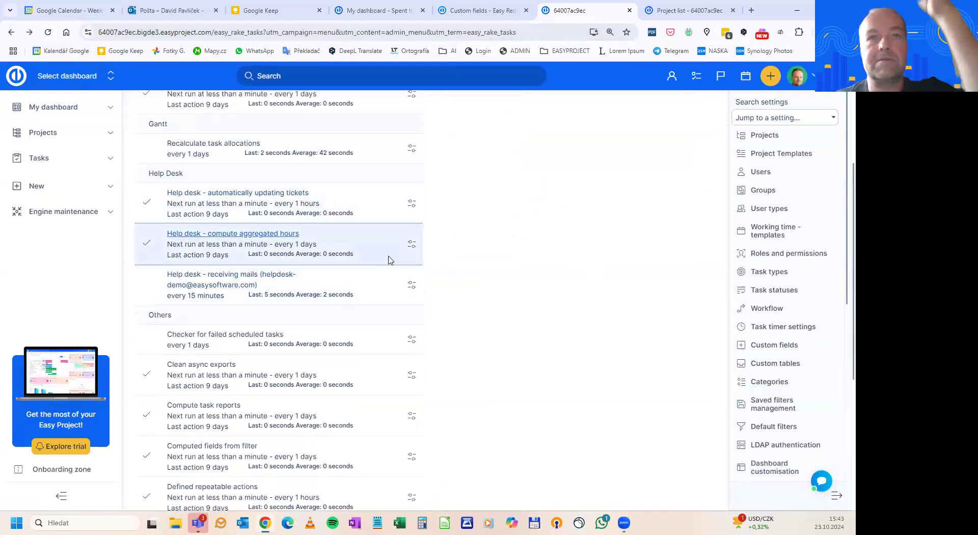
pyautogui.scroll(4, 410, 279)
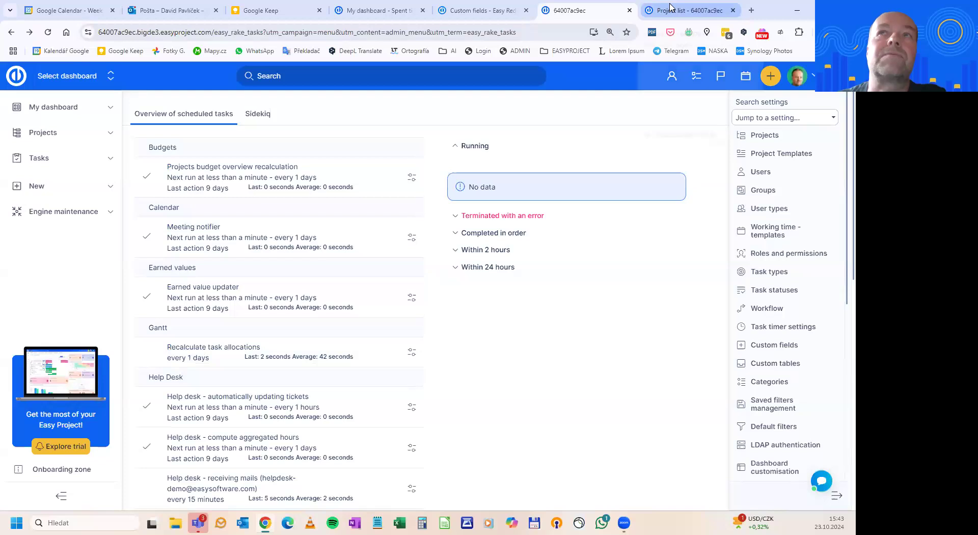
# Reload the project list to refresh the values in the difference column
pyautogui.click(671, 8)
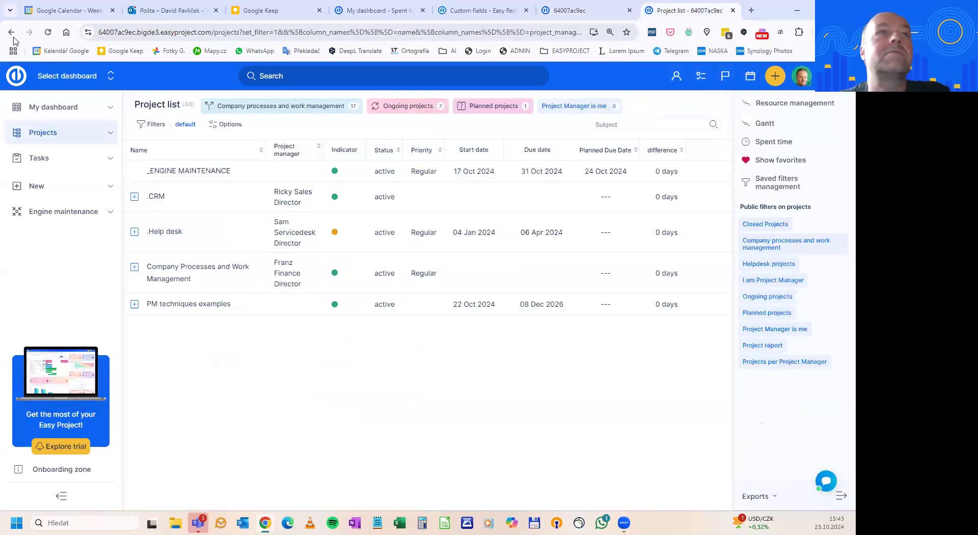
pyautogui.click(48, 32)
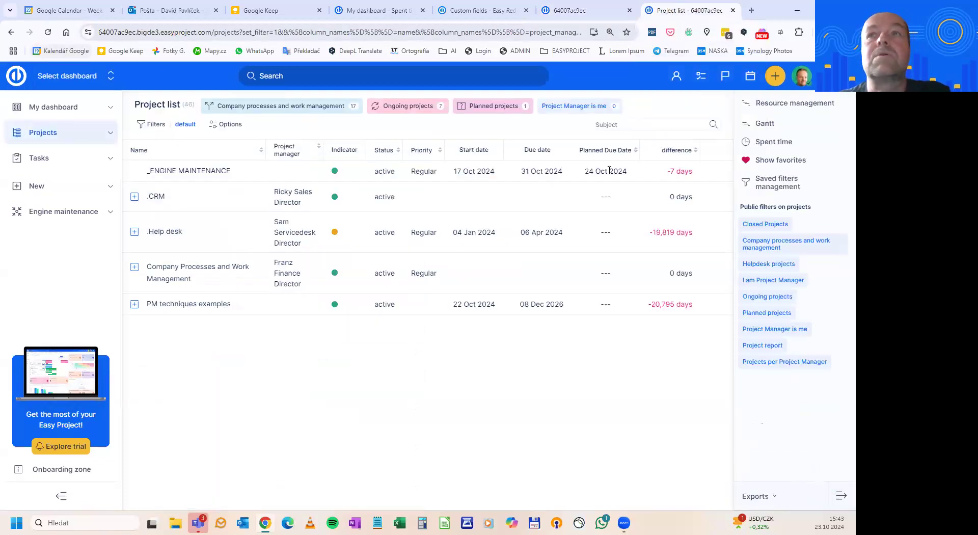